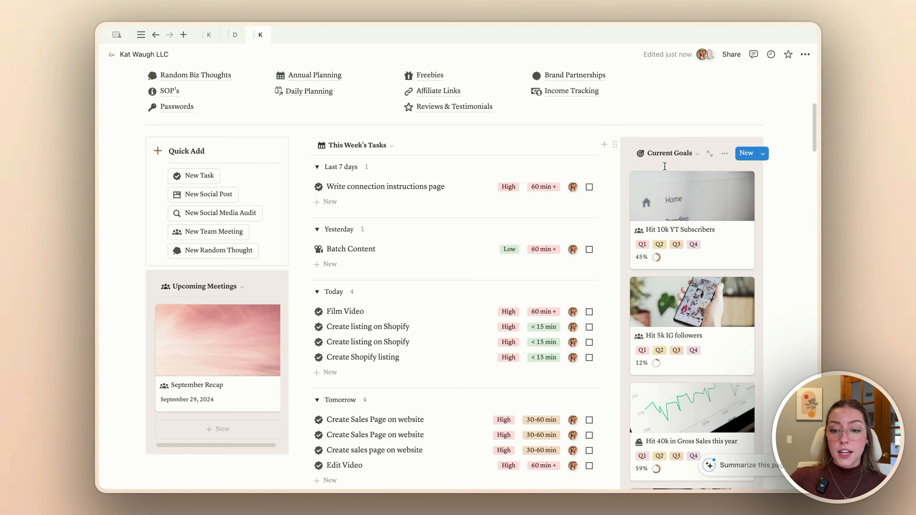
Switch the Current Goals gallery on the business home page to the Current Projects view.
click(674, 154)
click(667, 189)
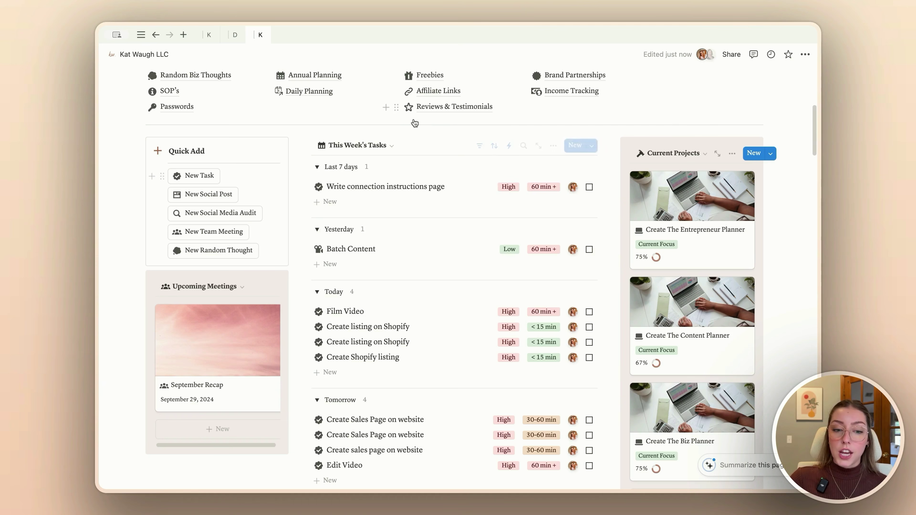
View the Ongoing Brand Partnerships board in the tasks section, and switch back to This Week's Tasks.
click(372, 147)
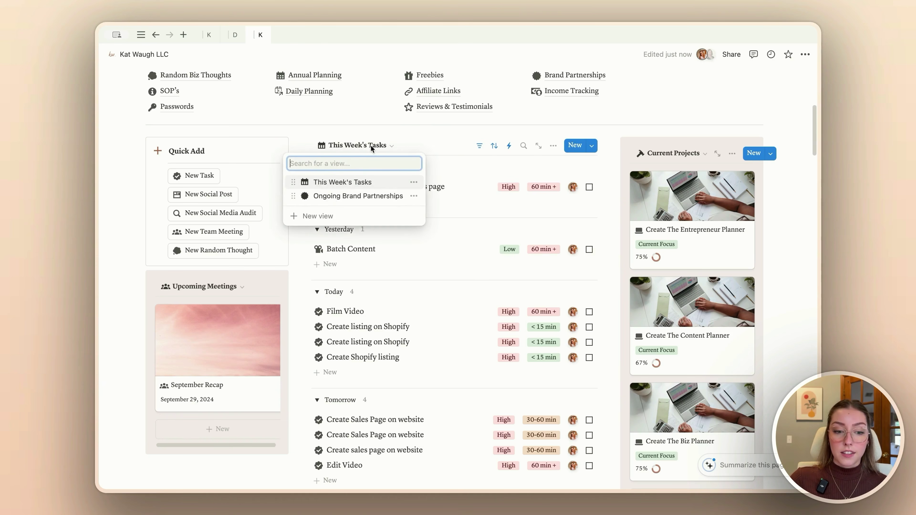
click(373, 196)
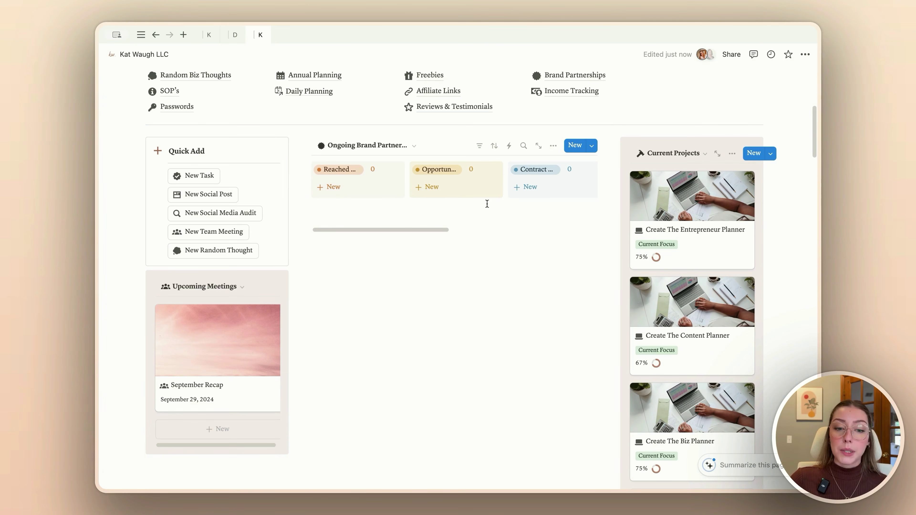
click(388, 147)
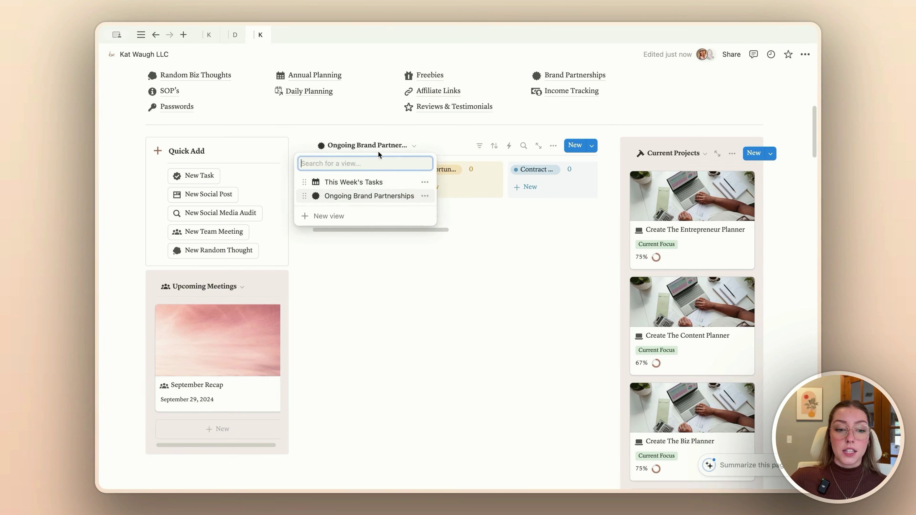
click(365, 184)
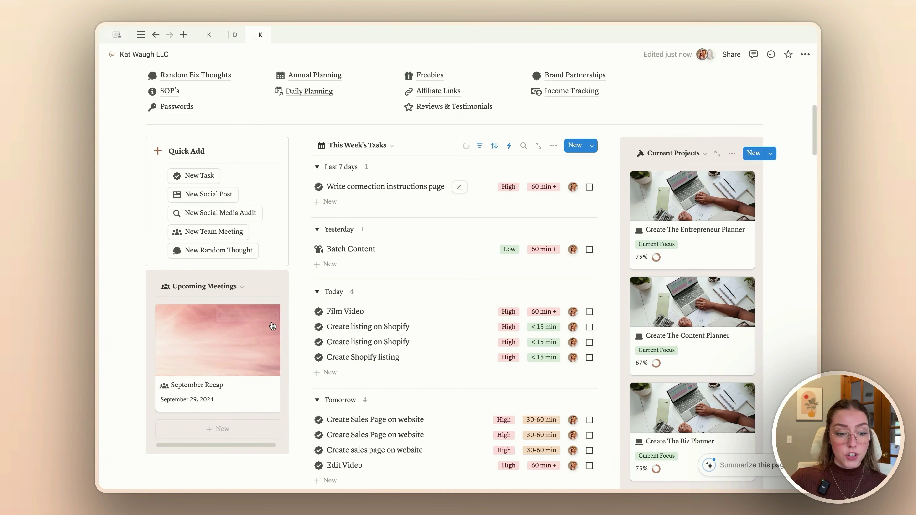
Compare the Content Calendar and Content Status views below the task list, ending on the Content Calendar.
scroll(274, 324, down, 3)
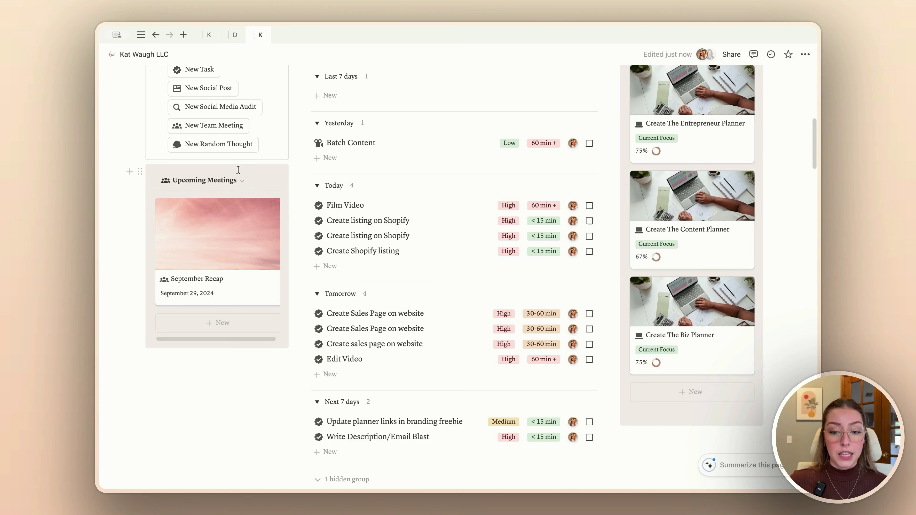
scroll(238, 169, down, 15)
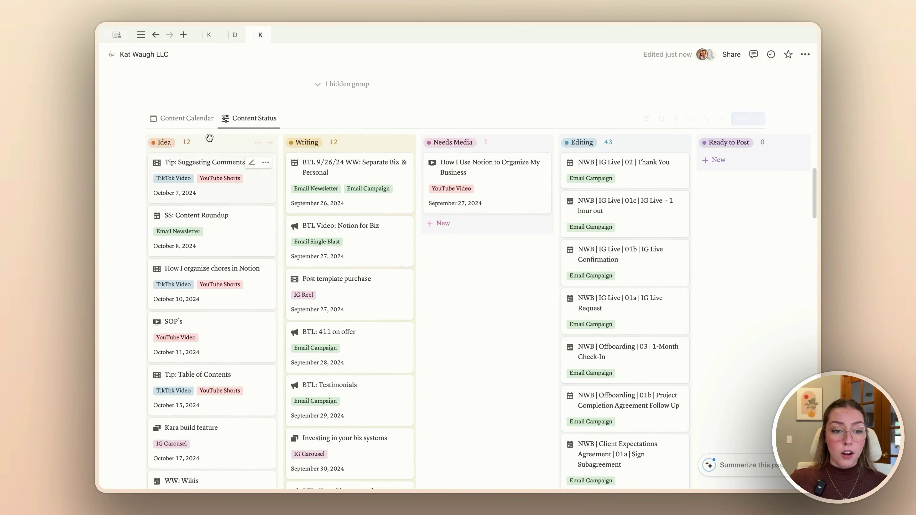
click(188, 116)
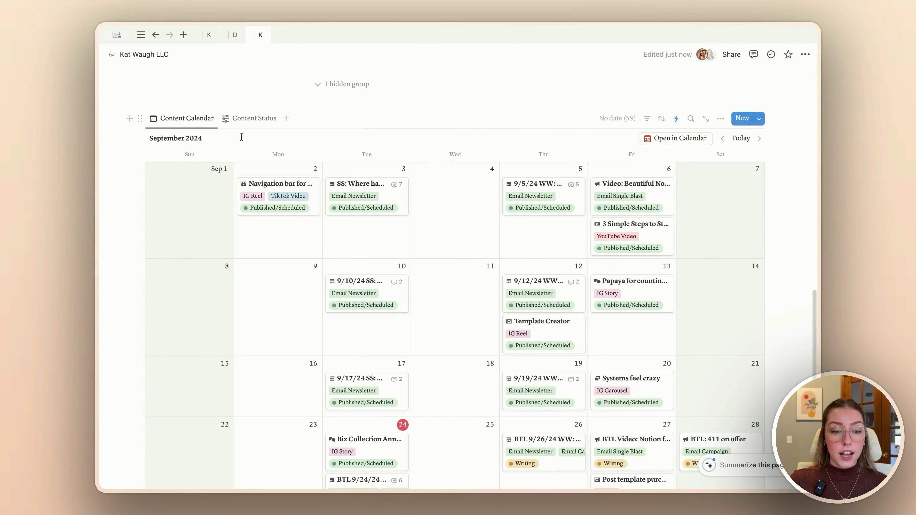
click(258, 120)
scroll(280, 268, down, 10)
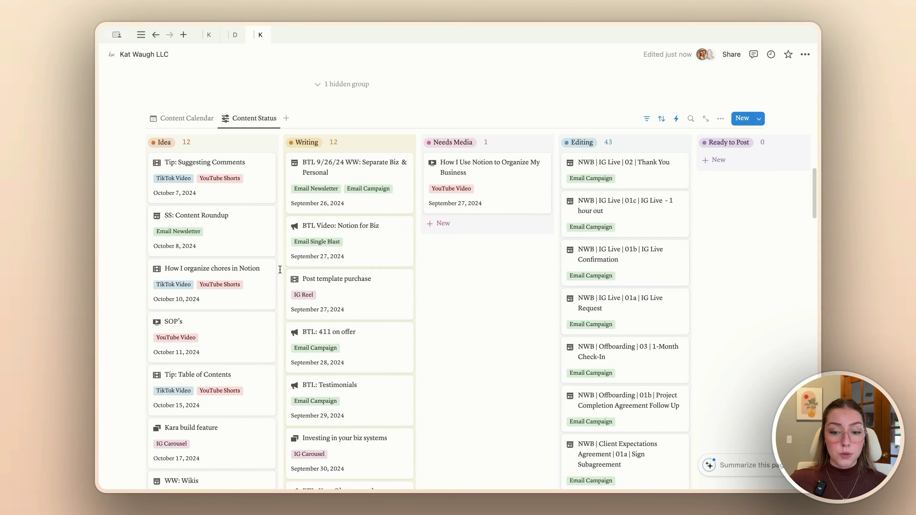
scroll(280, 269, up, 4)
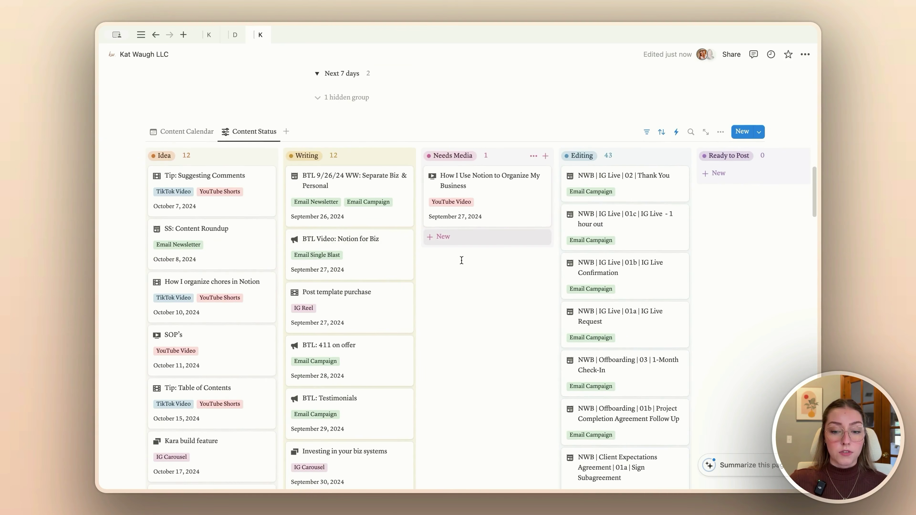
scroll(481, 329, up, 5)
click(179, 298)
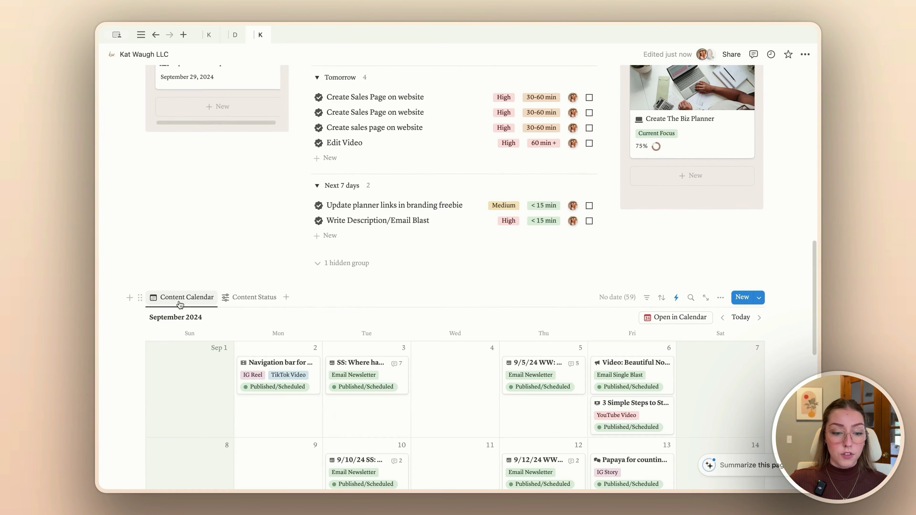
Open the KW Branding page from the Reference section of the business home page.
scroll(262, 383, up, 15)
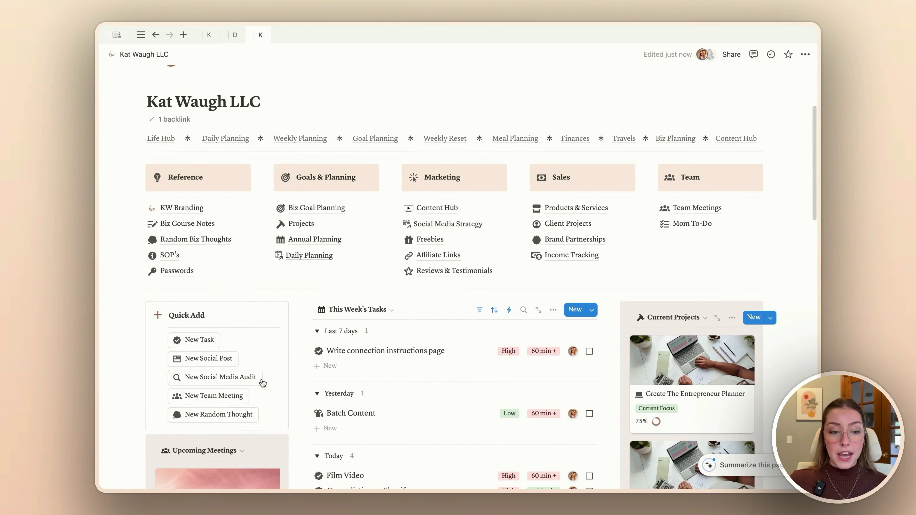
scroll(262, 382, up, 3)
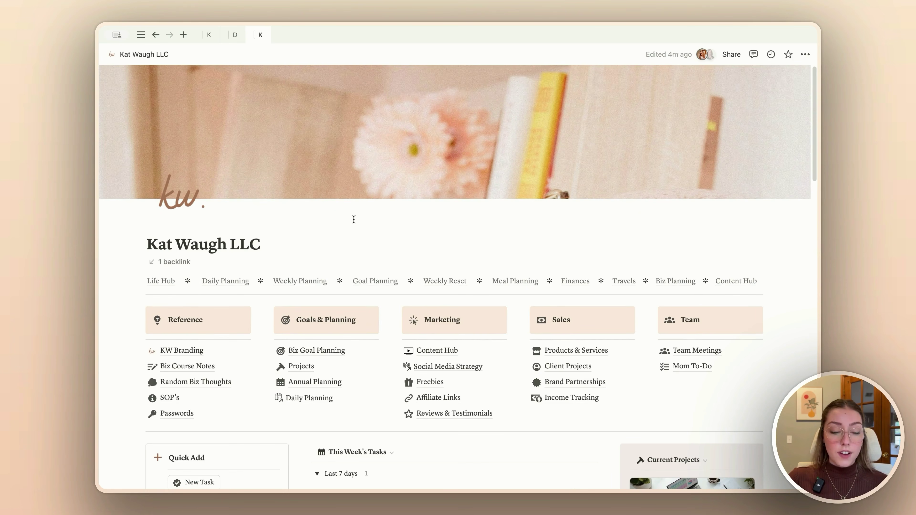
click(182, 350)
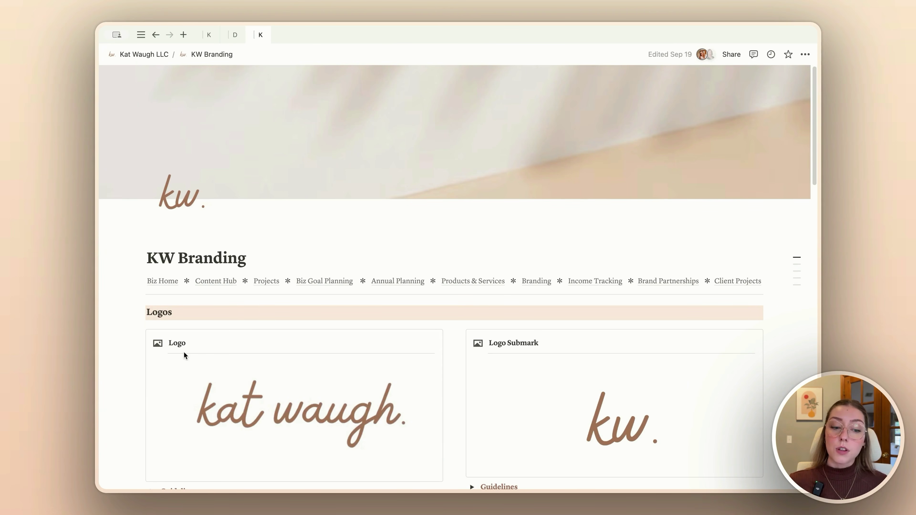
Review the logos on the branding page, expanding and collapsing the Logo Submark guidelines.
scroll(184, 355, down, 5)
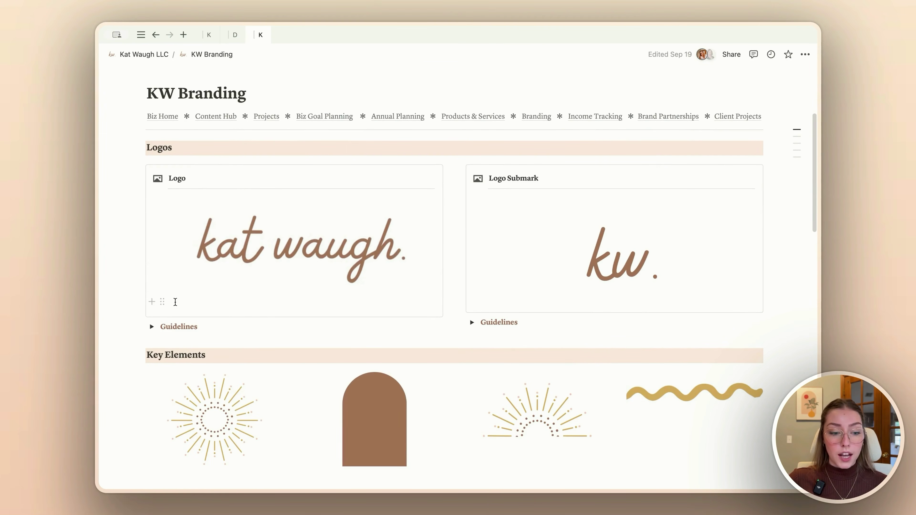
scroll(173, 314, down, 2)
click(472, 248)
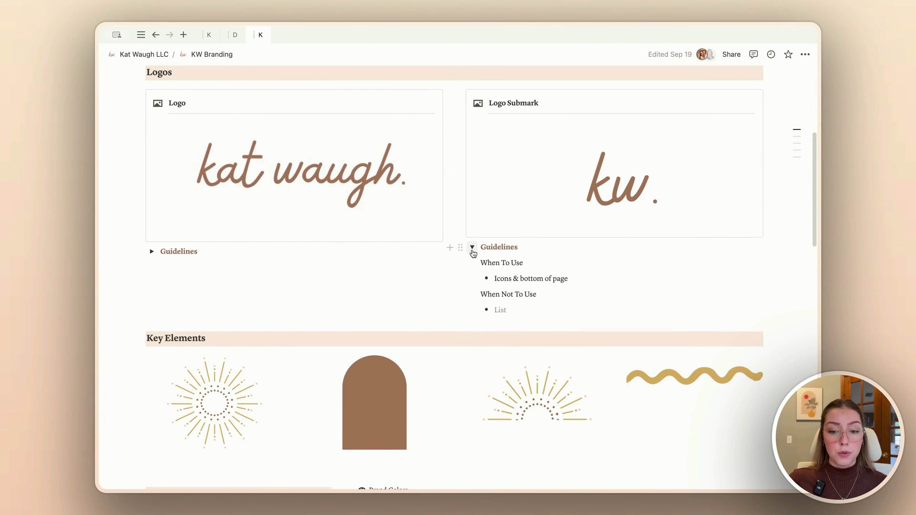
click(472, 247)
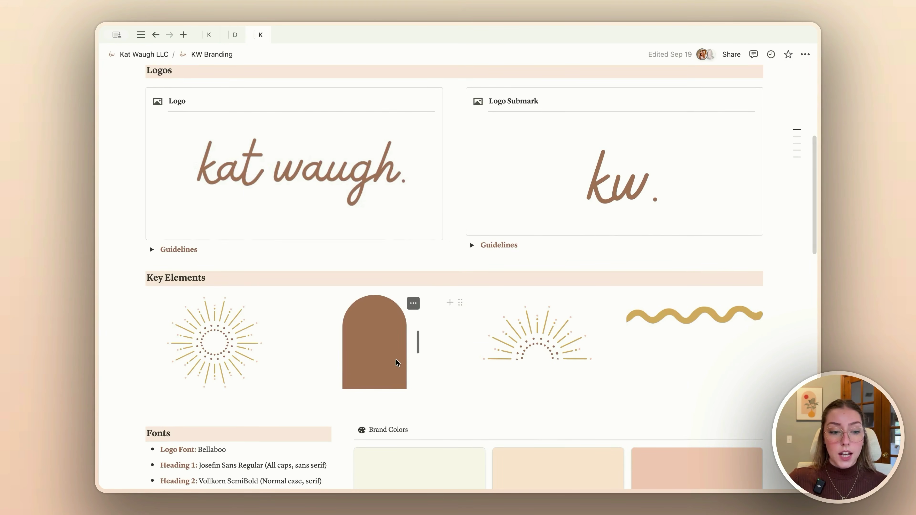
Examine the branding page's key elements, fonts, brand colors, headshots link, branding photos, personality and brand voice.
scroll(397, 362, down, 3)
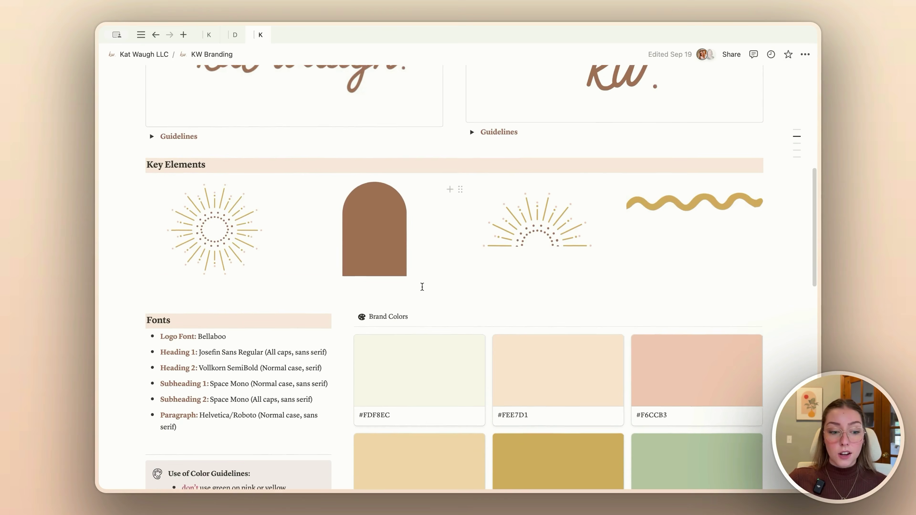
scroll(421, 285, down, 4)
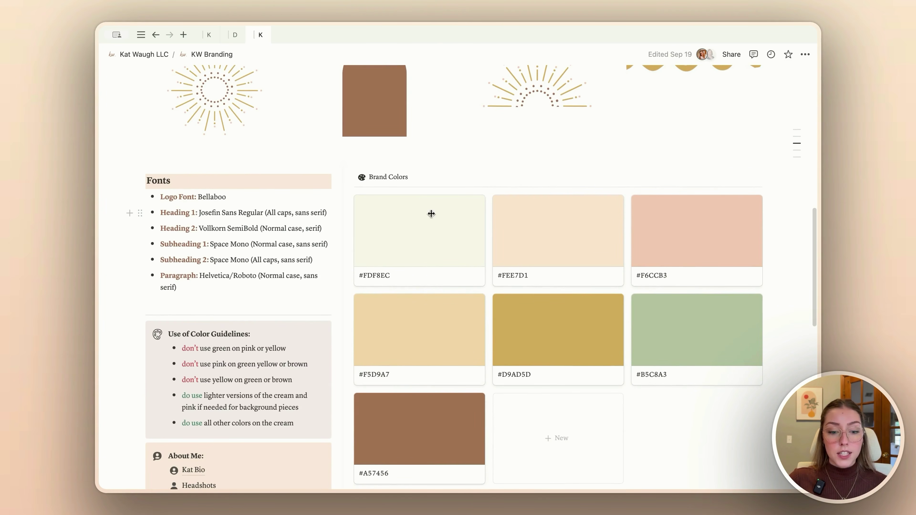
scroll(548, 269, down, 5)
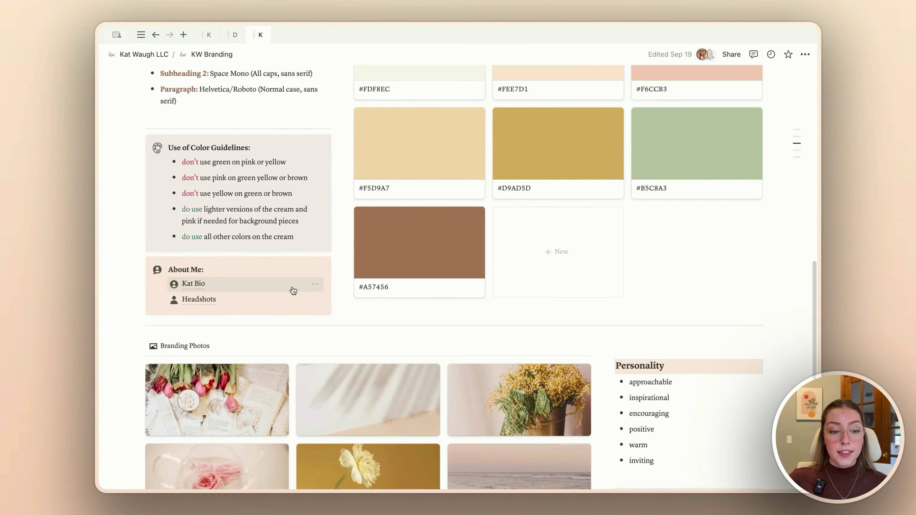
mouse_move(239, 303)
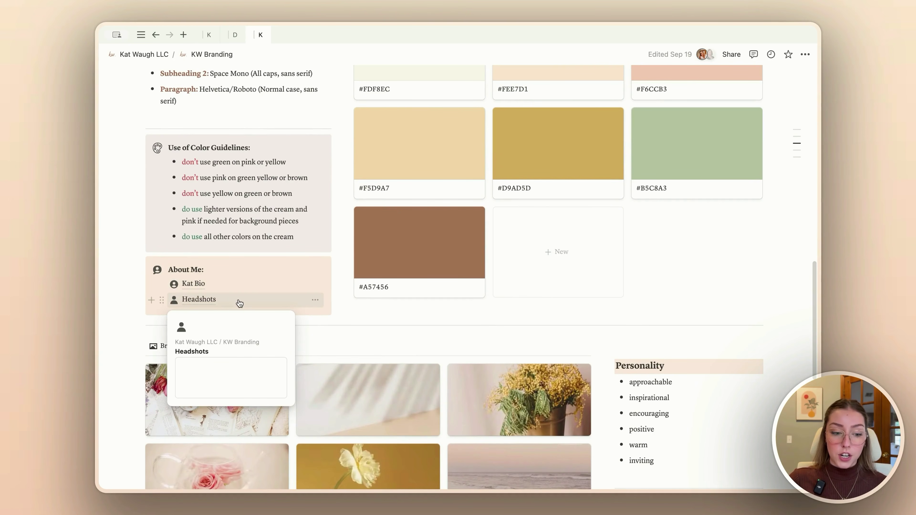
scroll(391, 321, down, 5)
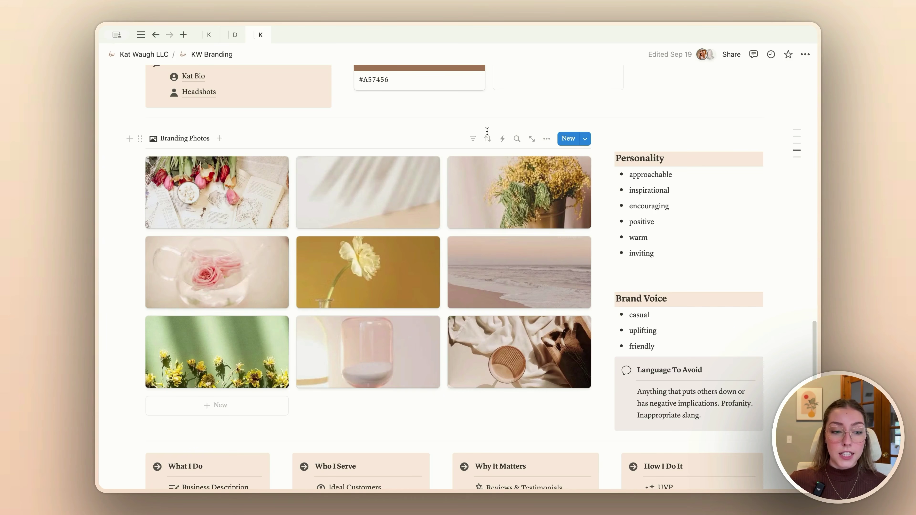
scroll(756, 267, down, 4)
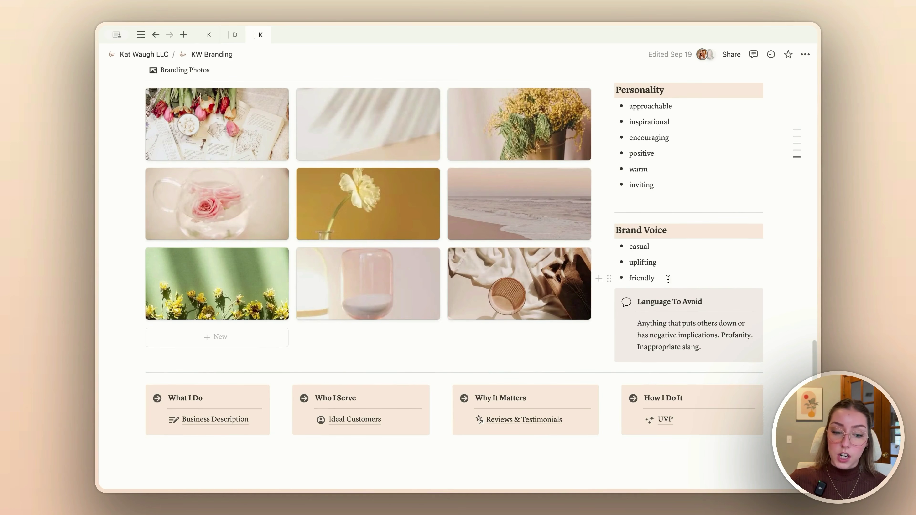
Open the Ideal Customers page linked under Who I Serve.
scroll(667, 277, down, 5)
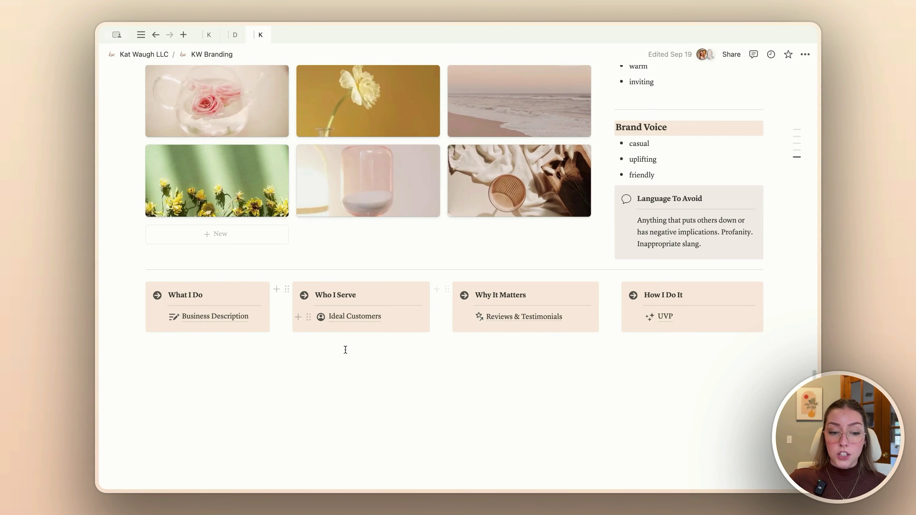
click(357, 320)
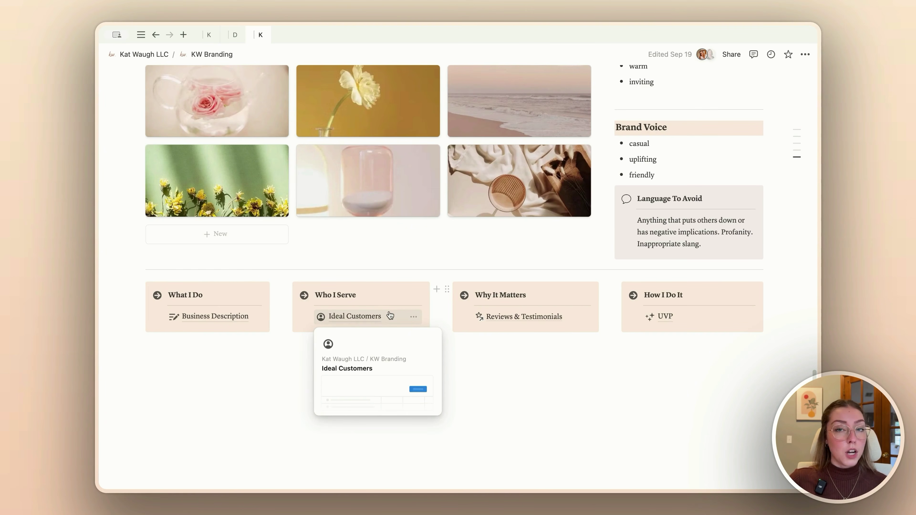
click(361, 317)
Open the New Customer template for editing, review its customer profile questions, and close it.
click(758, 217)
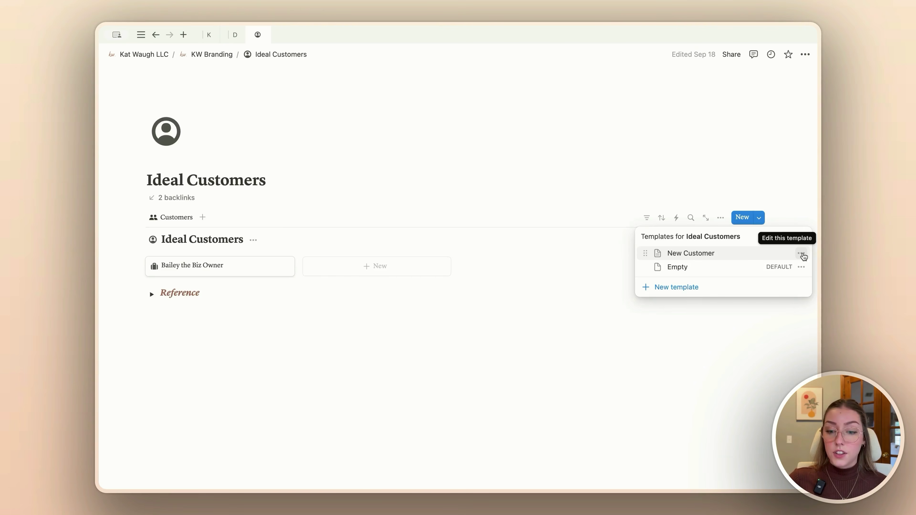
click(801, 253)
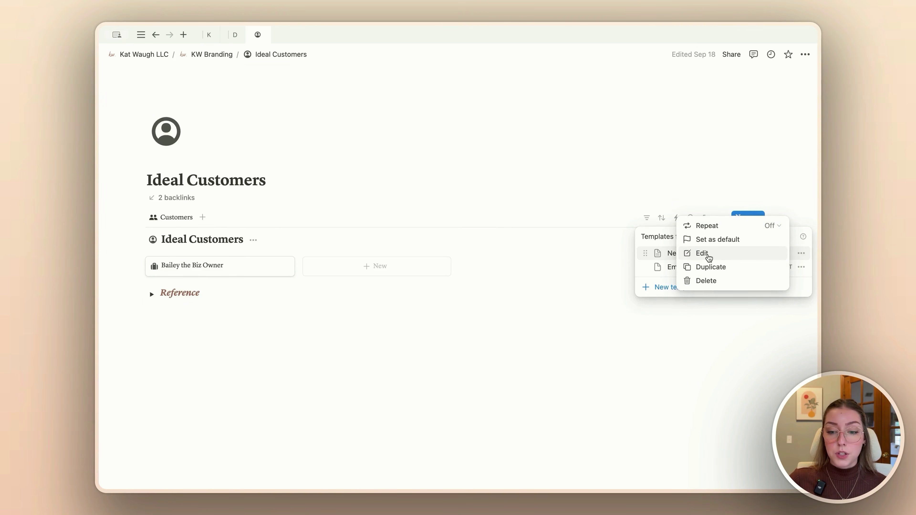
click(702, 253)
scroll(524, 266, down, 2)
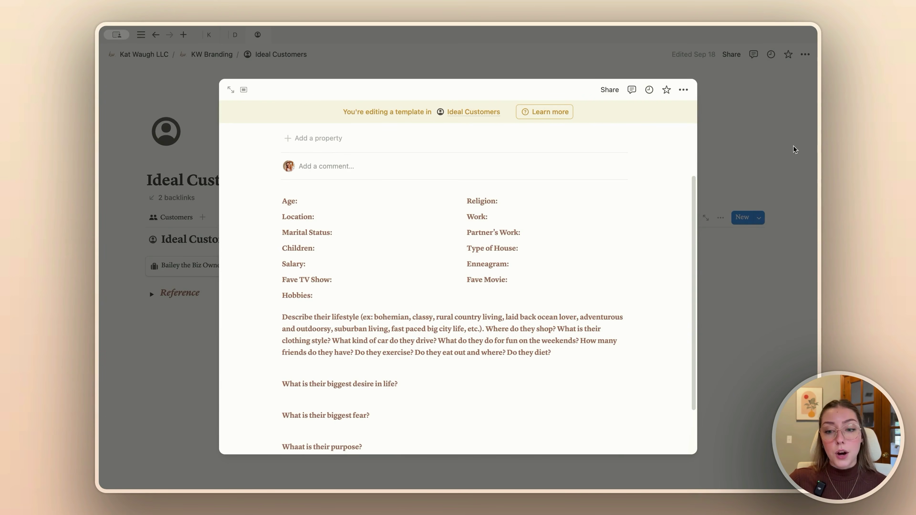
click(737, 137)
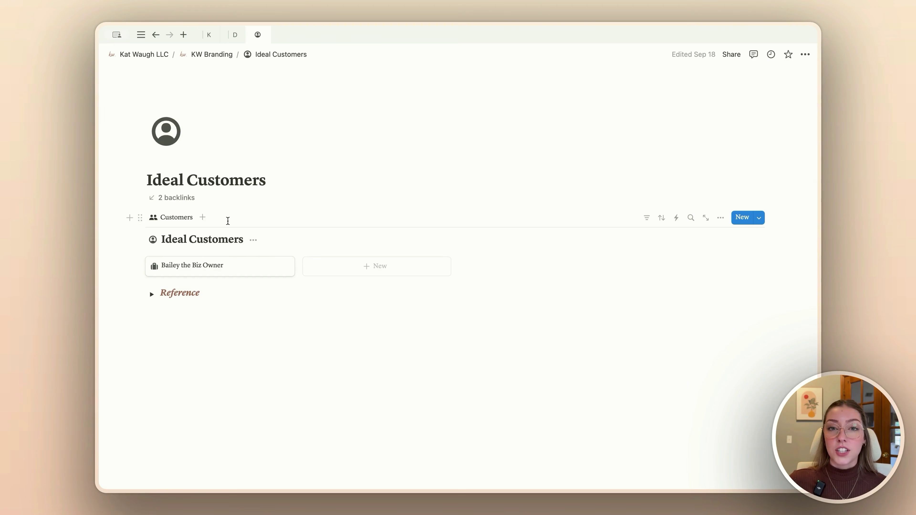
Return to the KW Branding page and look back over it from the brand voice section up to the logos.
key(super+[)
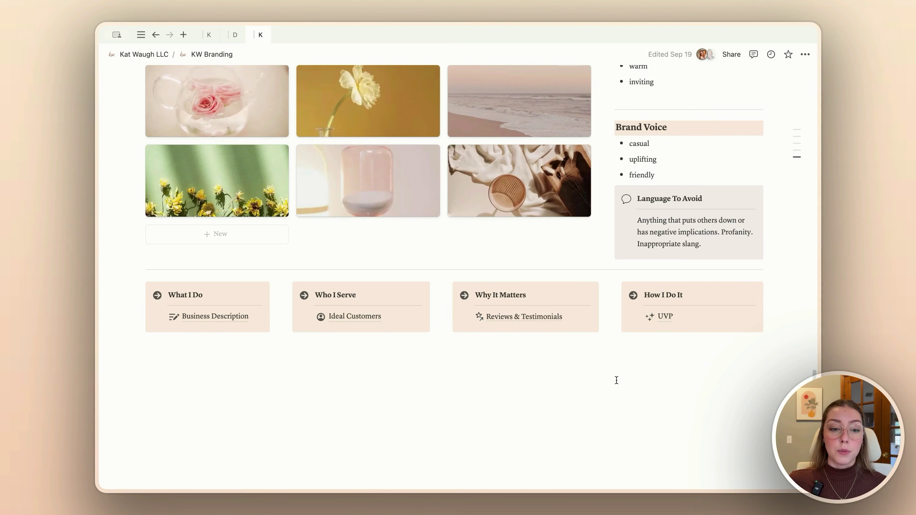
scroll(437, 344, up, 6)
scroll(330, 349, up, 8)
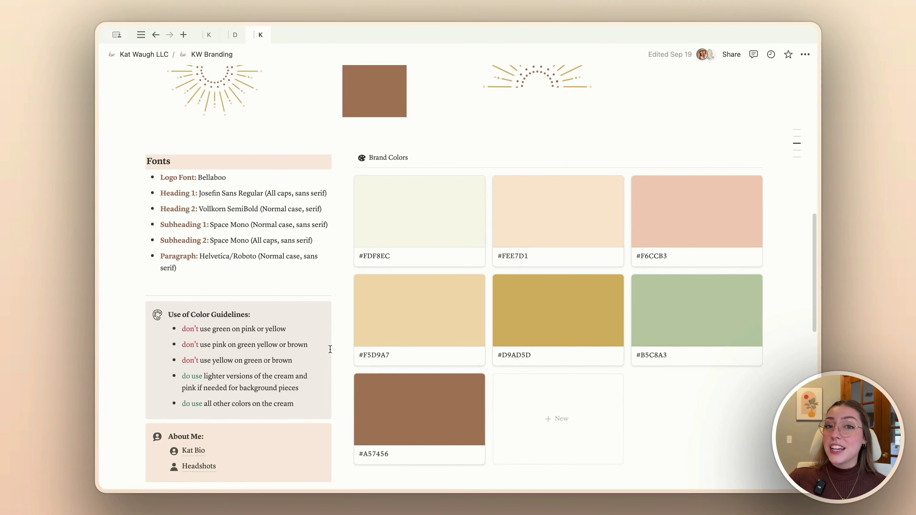
scroll(330, 349, up, 7)
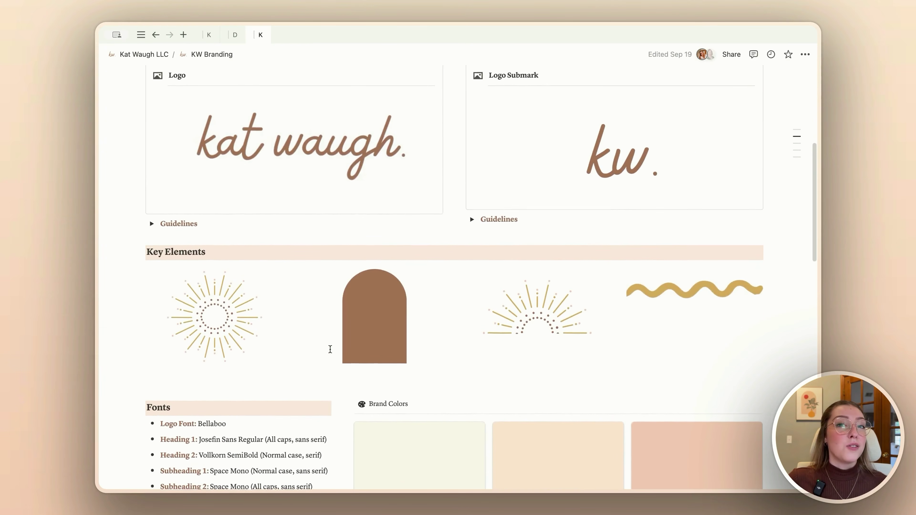
scroll(330, 349, up, 7)
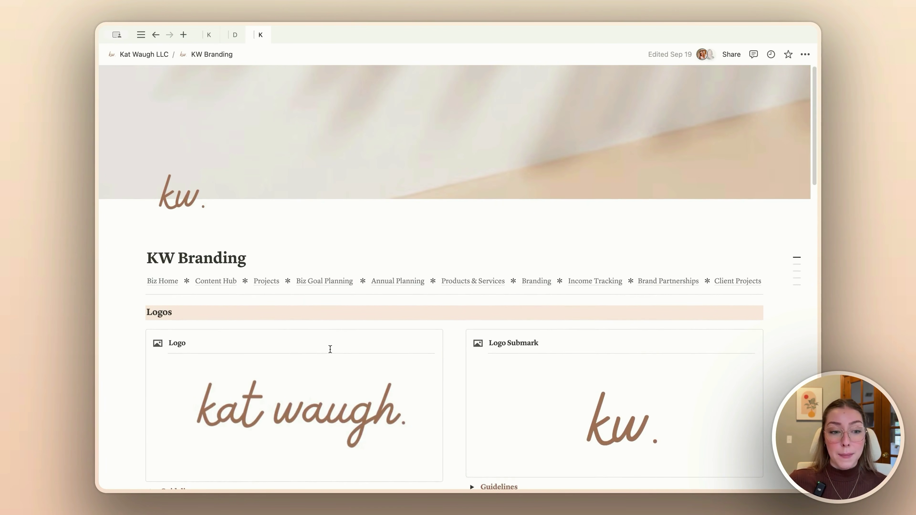
Open Biz Course Notes from the business home page, review its New Module Based Course template, and close the template.
key(super+bracketleft)
click(183, 304)
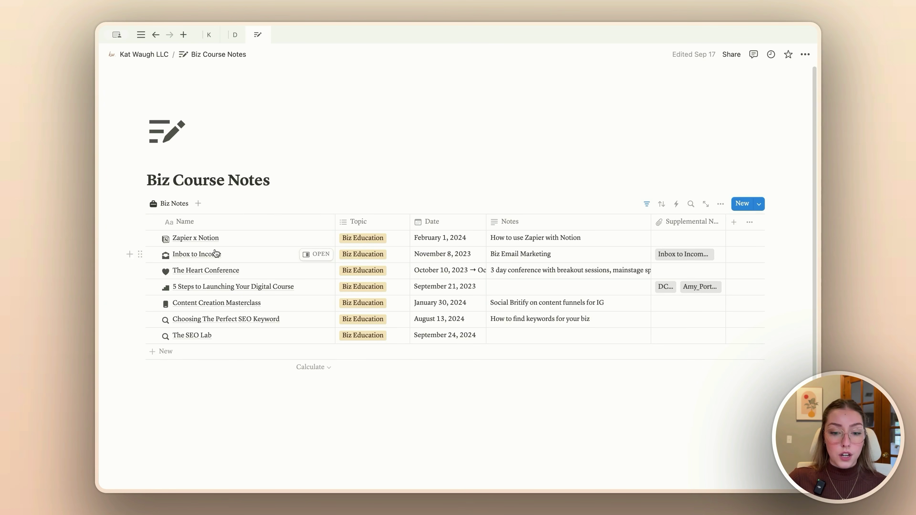
click(761, 207)
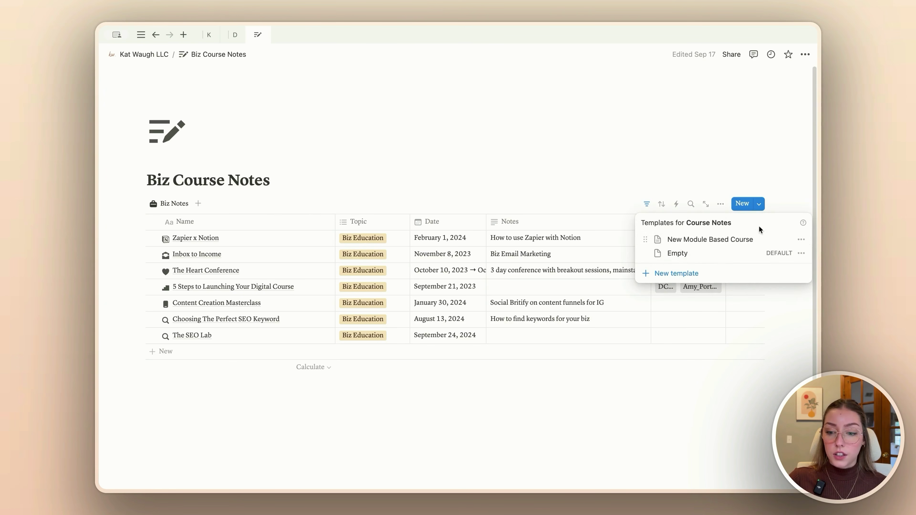
click(801, 239)
click(702, 239)
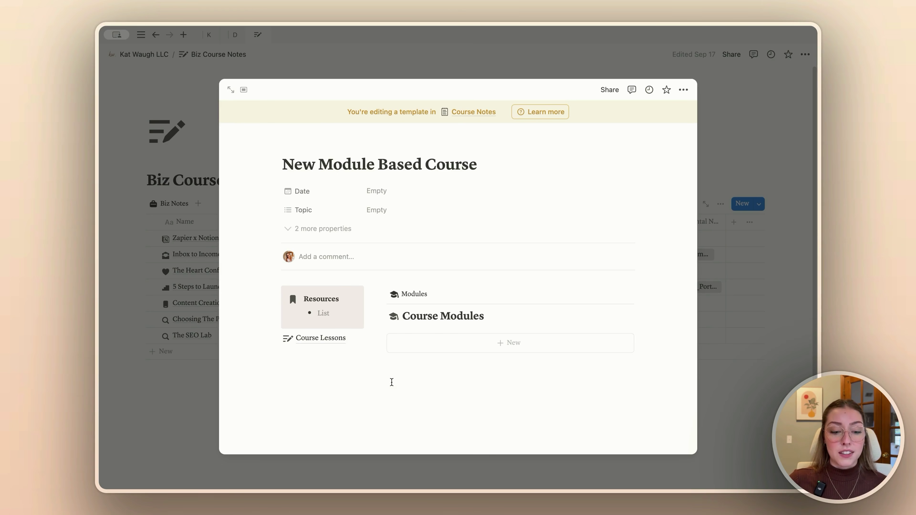
click(176, 418)
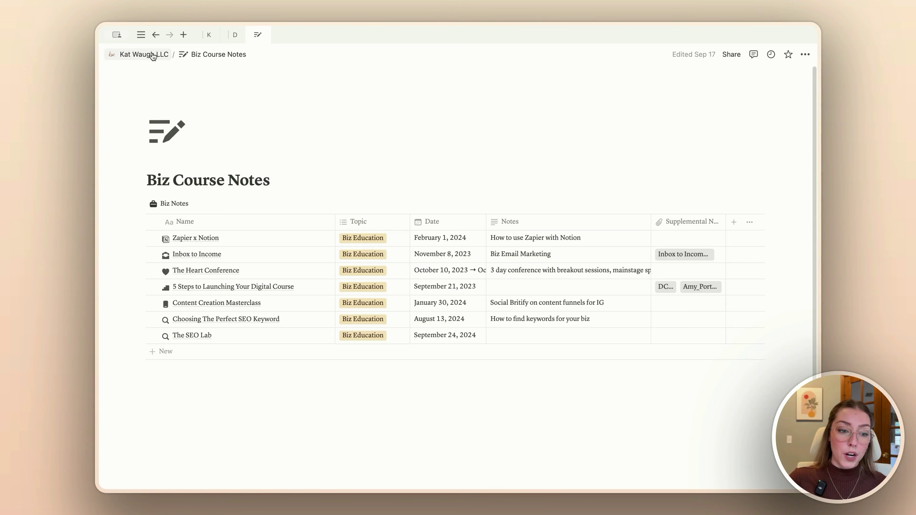
Look over the Random Biz Thoughts database from the home page's Reference section and return to the business home page.
click(152, 56)
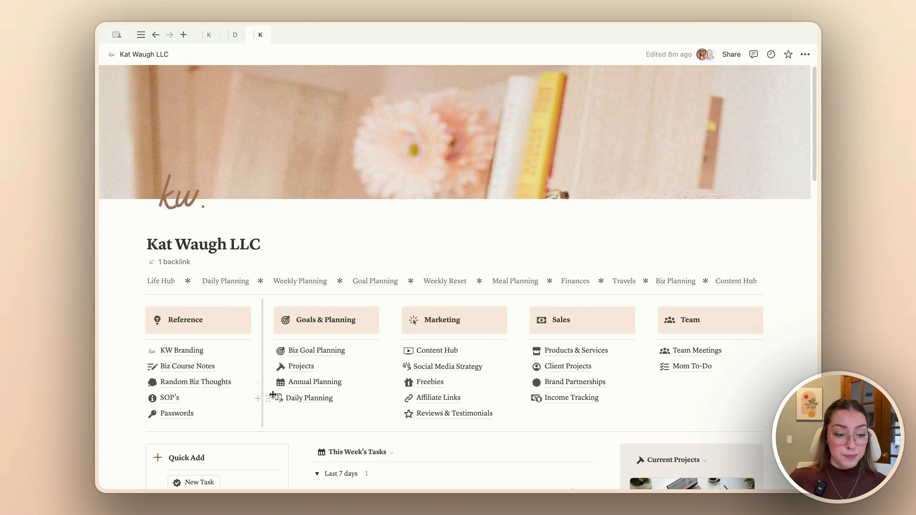
click(189, 382)
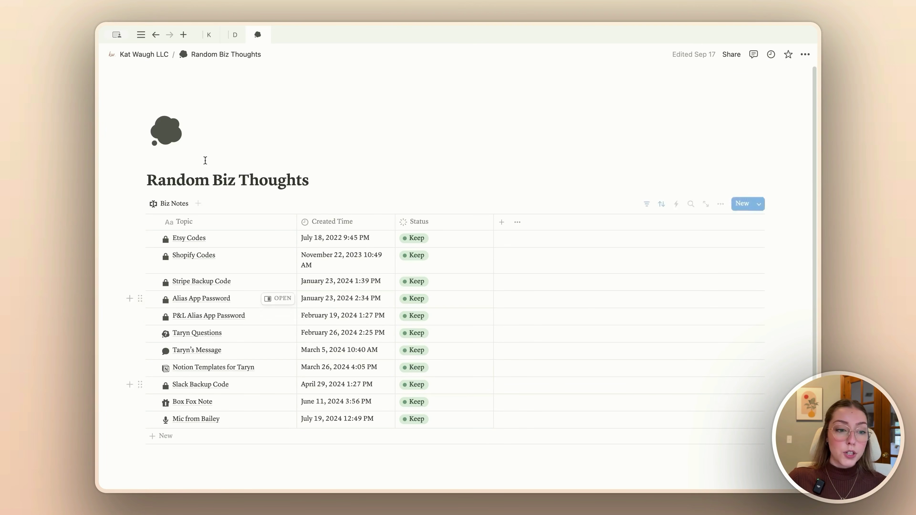
click(161, 62)
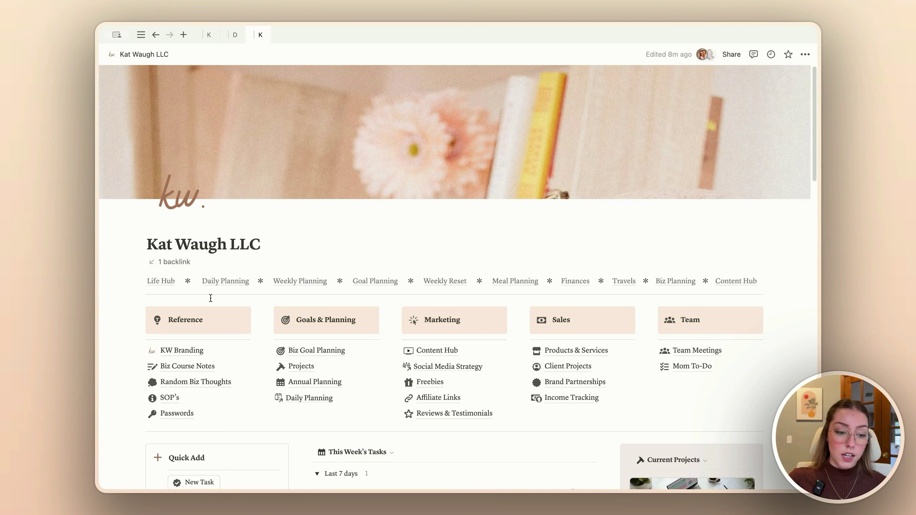
Open the SOP's page from the Reference section and examine its procedures grouped by business area.
scroll(211, 321, down, 3)
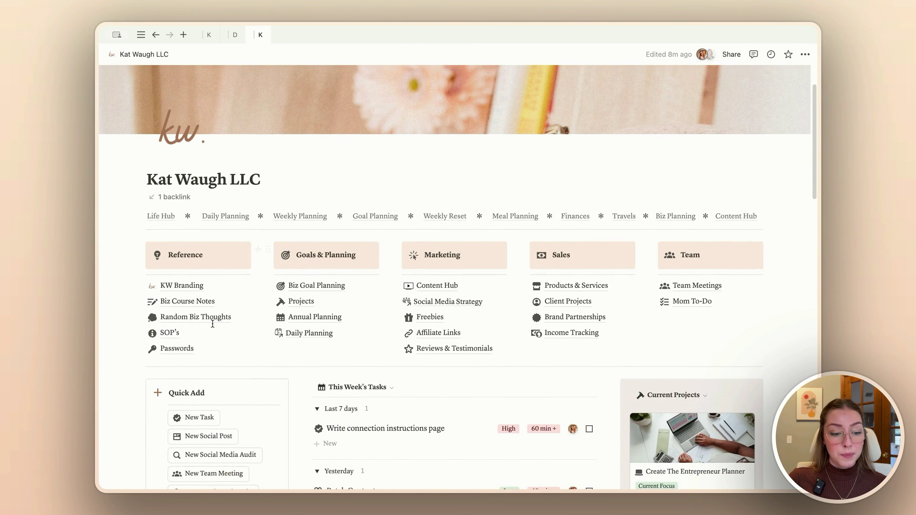
click(171, 347)
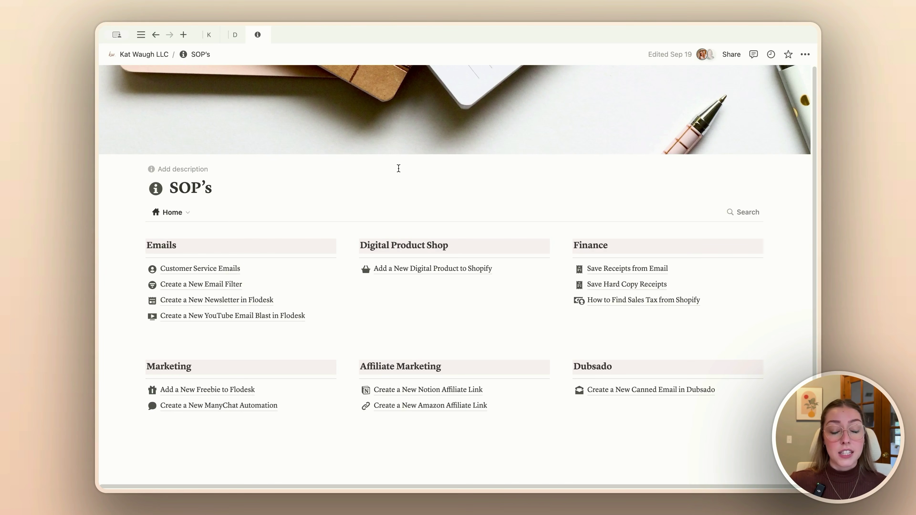
scroll(398, 168, down, 3)
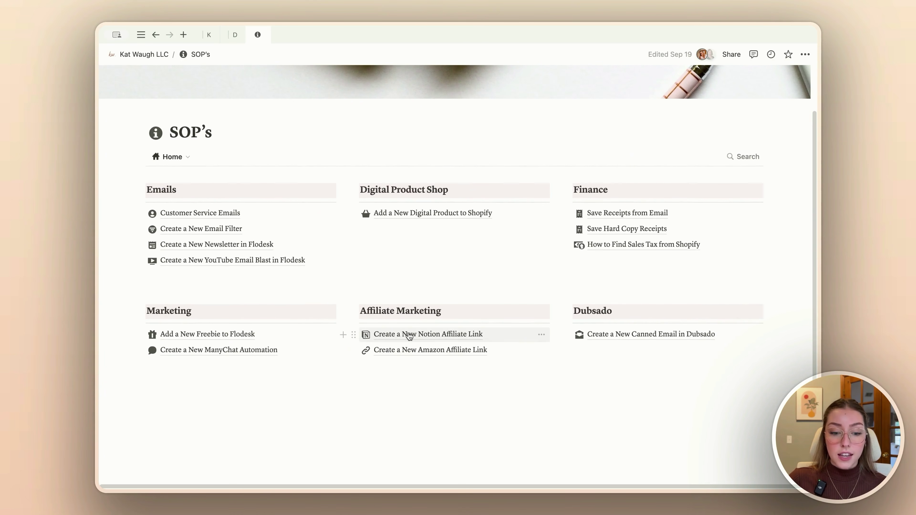
Open the Create a New Notion Affiliate Link procedure, view its embedded Tango guide through the first step, and return to SOP's.
click(410, 334)
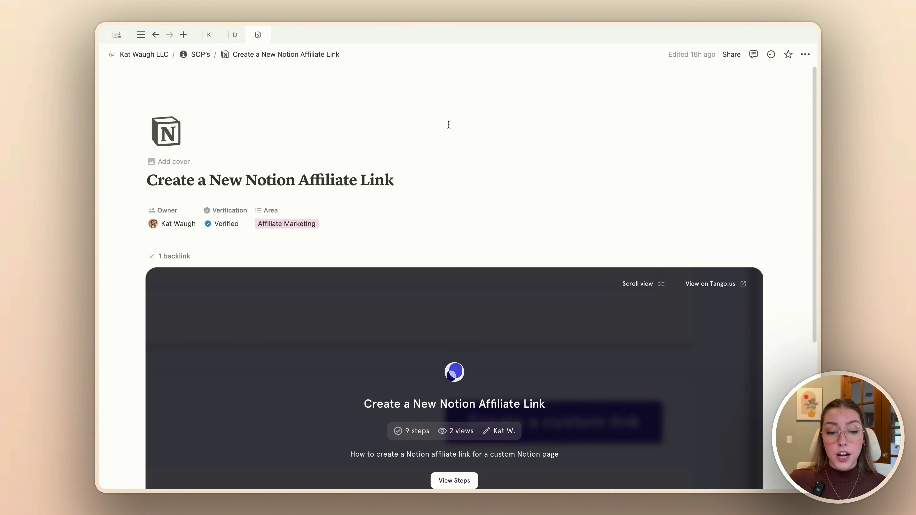
scroll(418, 174, down, 5)
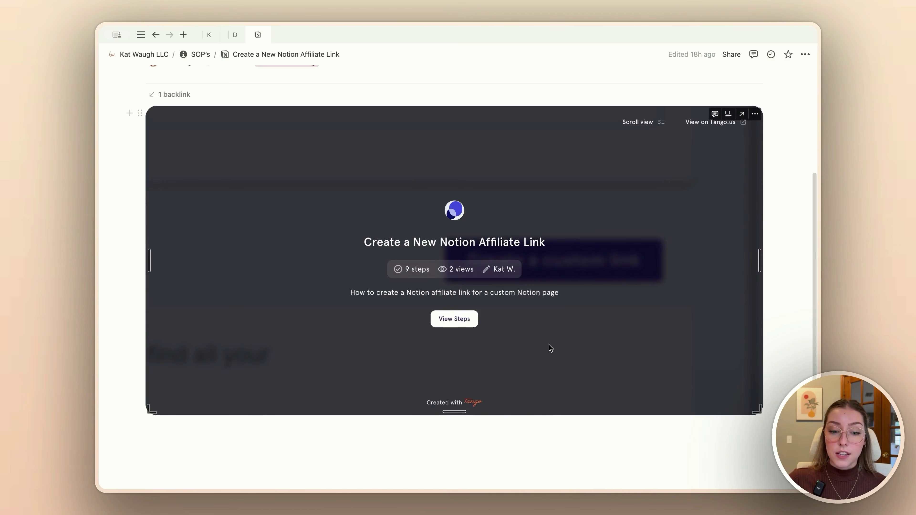
click(454, 319)
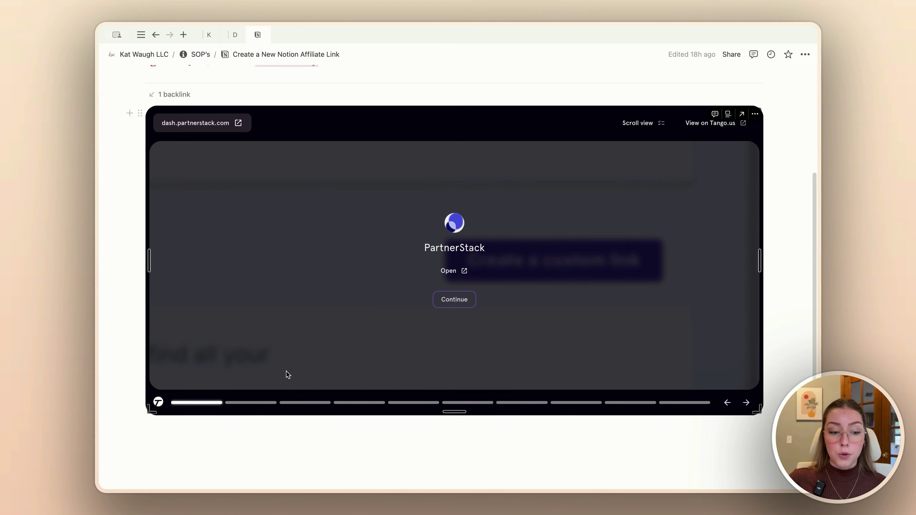
click(256, 403)
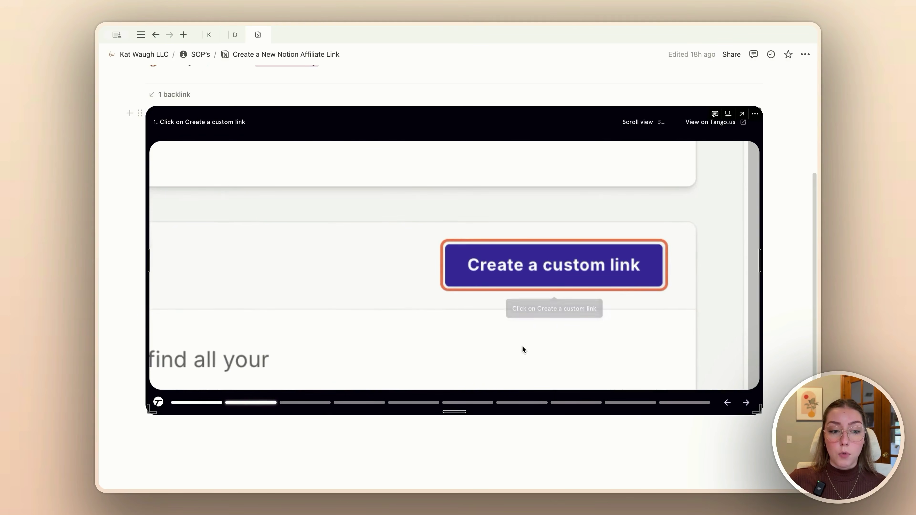
scroll(358, 271, up, 5)
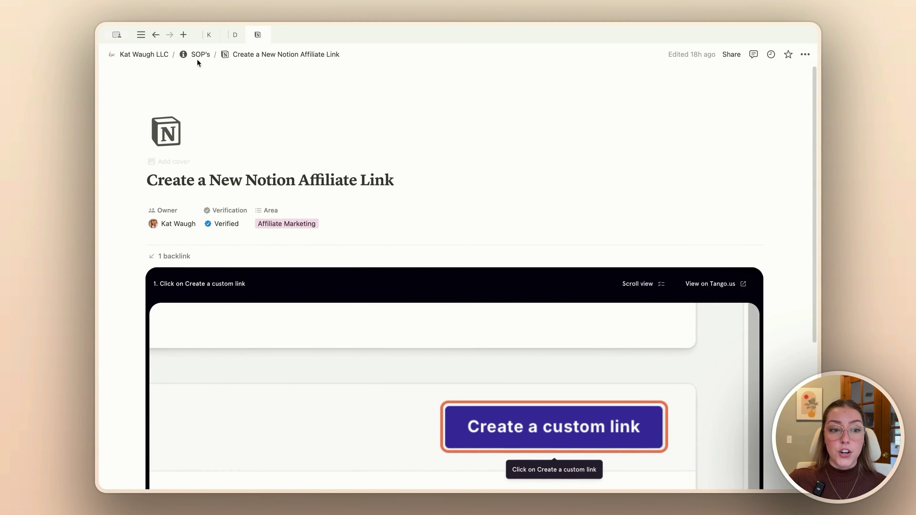
click(197, 56)
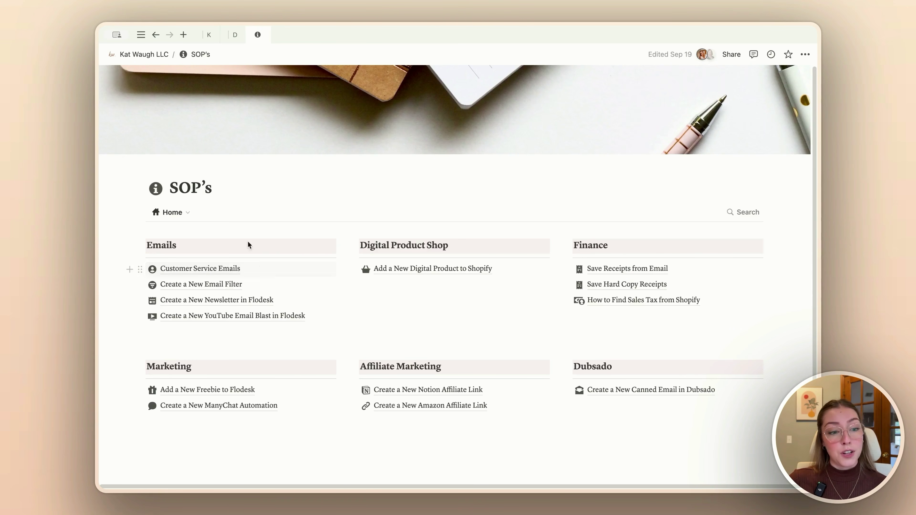
Open Biz Goal Planning from the business home page and look over its quarterly check-ins, quick links and Biz Goals board.
click(156, 54)
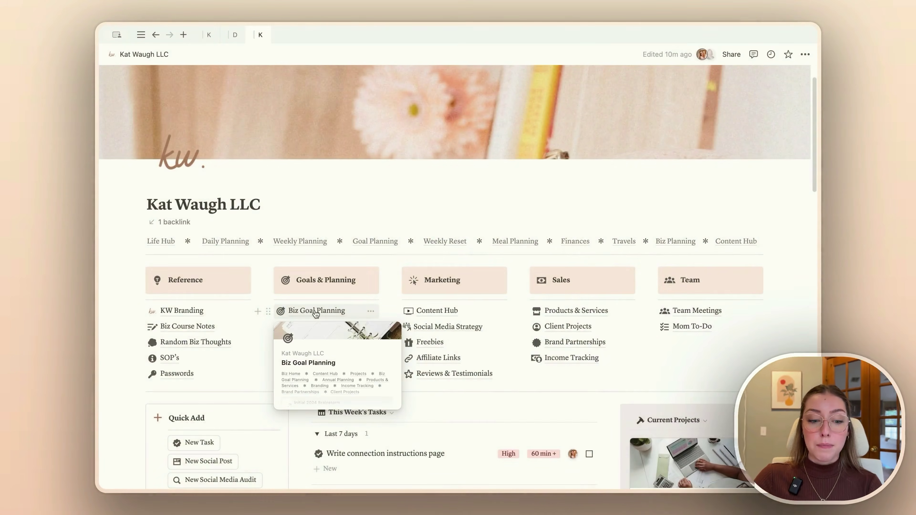
click(310, 310)
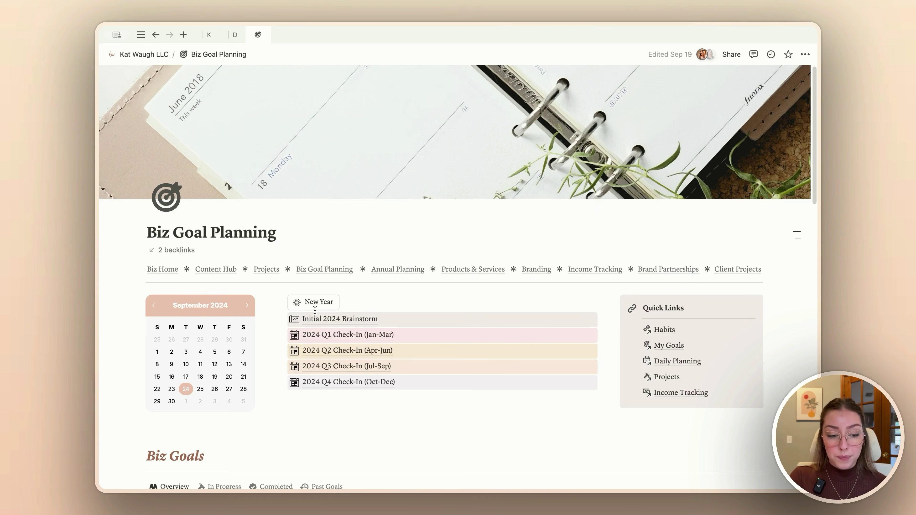
scroll(315, 311, down, 3)
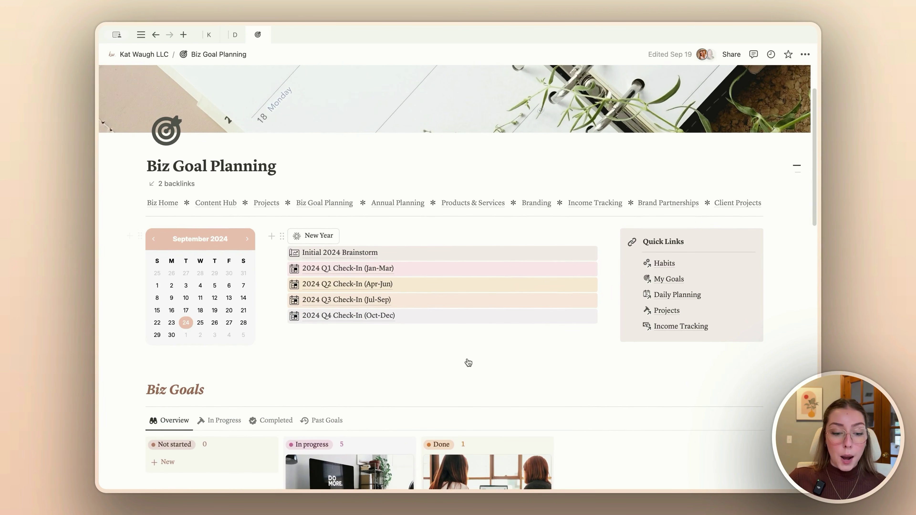
scroll(305, 367, up, 3)
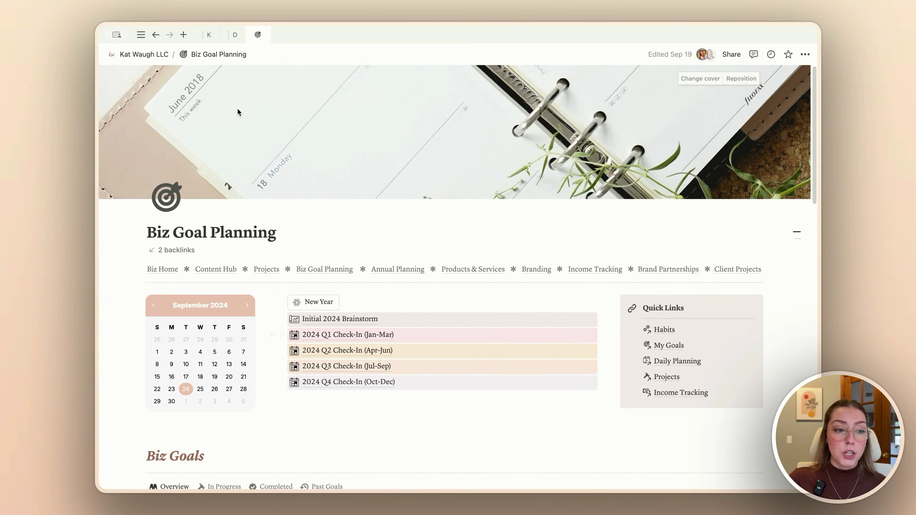
Return to the business home page, open Projects under Goals & Planning, and look over the current projects gallery.
click(154, 55)
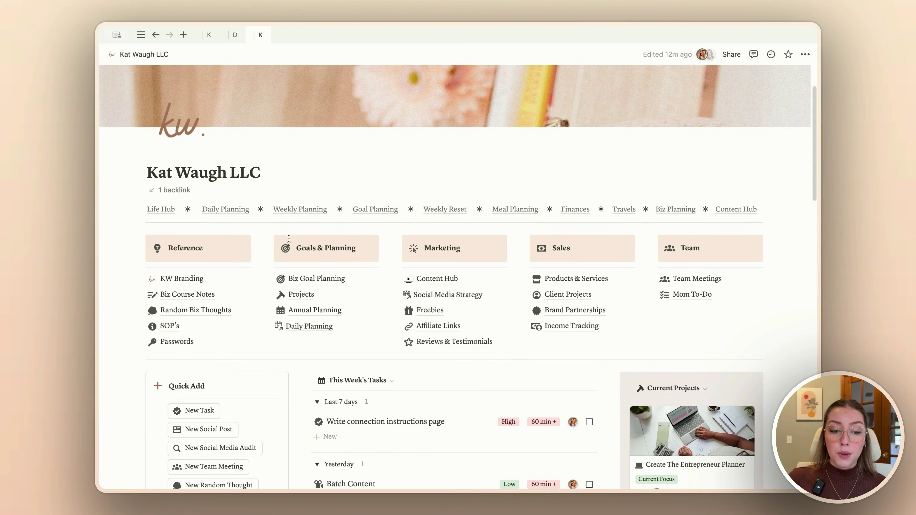
click(301, 295)
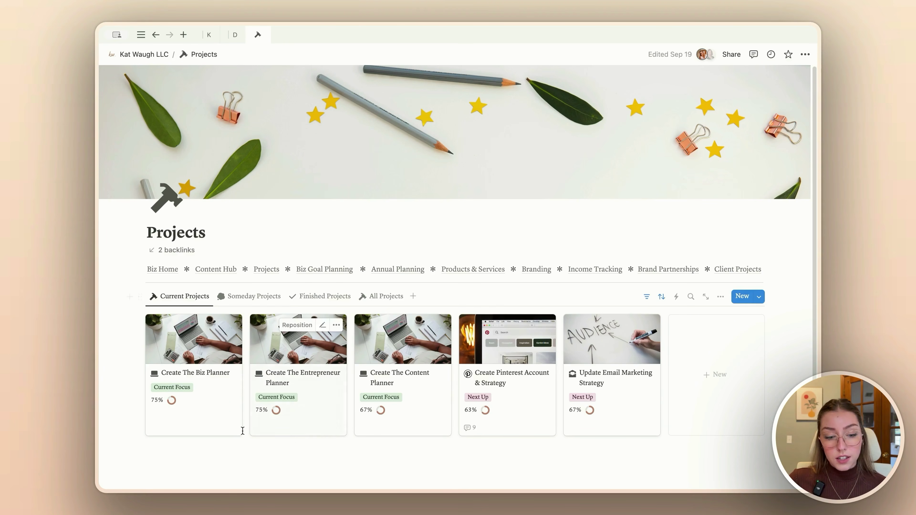
scroll(242, 430, down, 3)
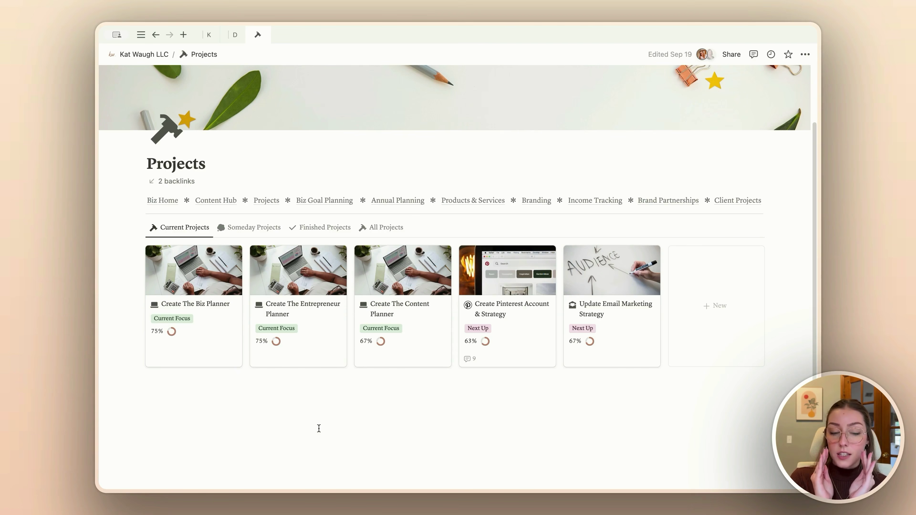
Open the Create The Biz Planner project and examine its progress, linked goal, overview, action steps and resources.
click(214, 352)
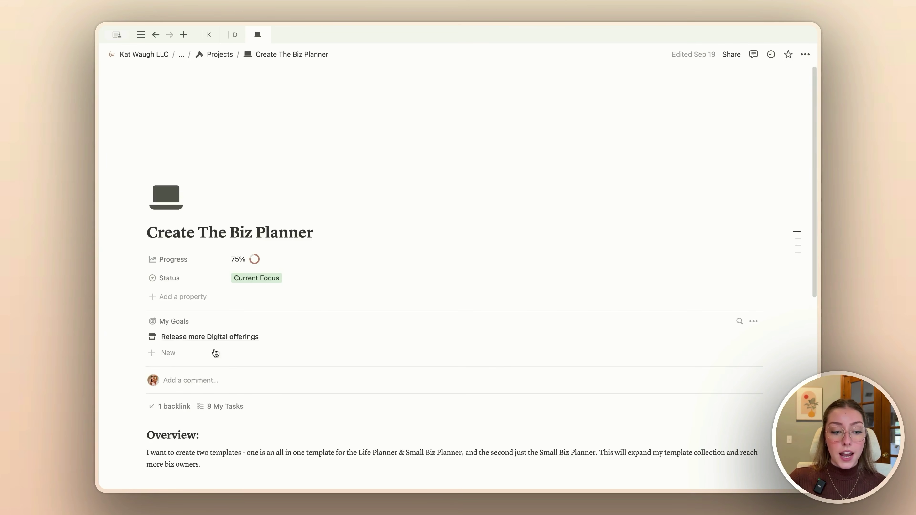
scroll(215, 351, down, 3)
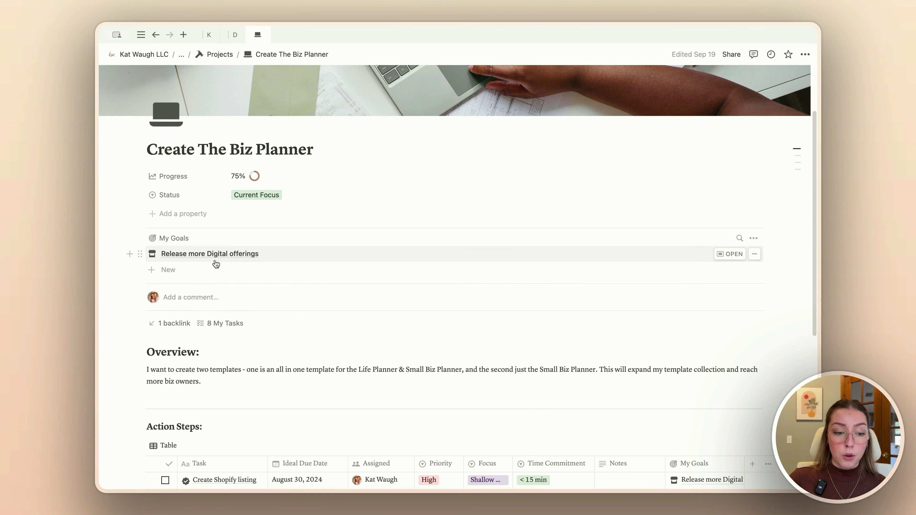
scroll(216, 265, down, 5)
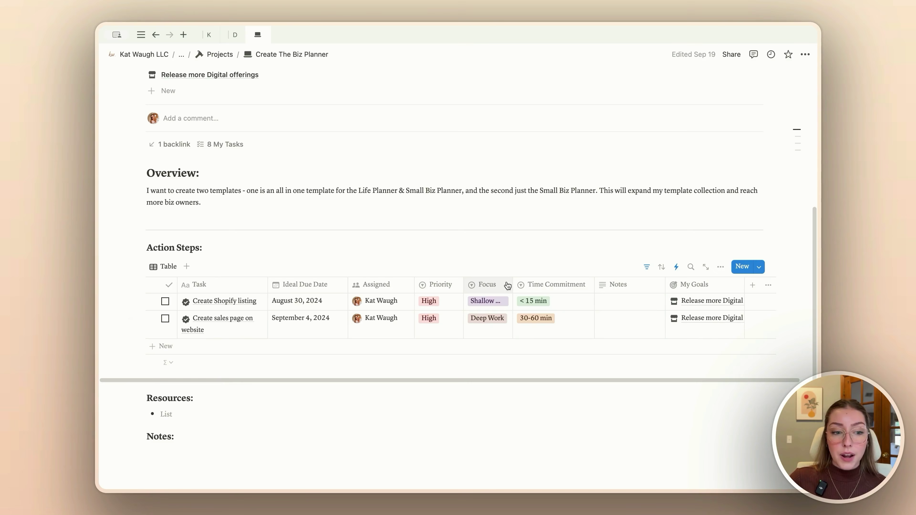
scroll(505, 285, up, 3)
scroll(506, 285, down, 1)
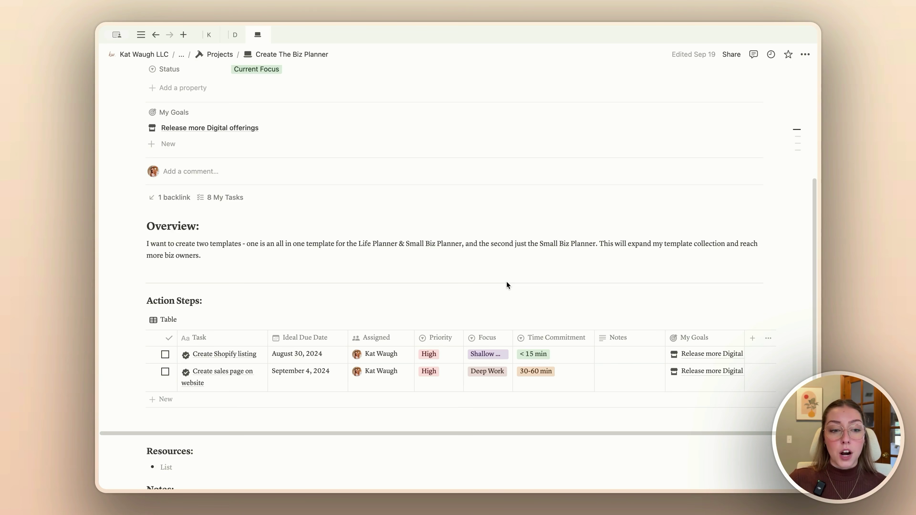
scroll(507, 282, up, 2)
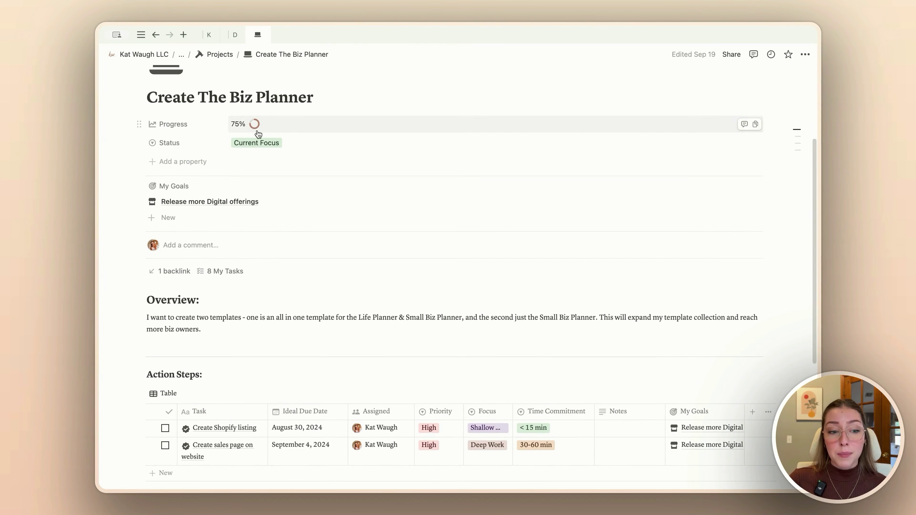
scroll(257, 131, up, 3)
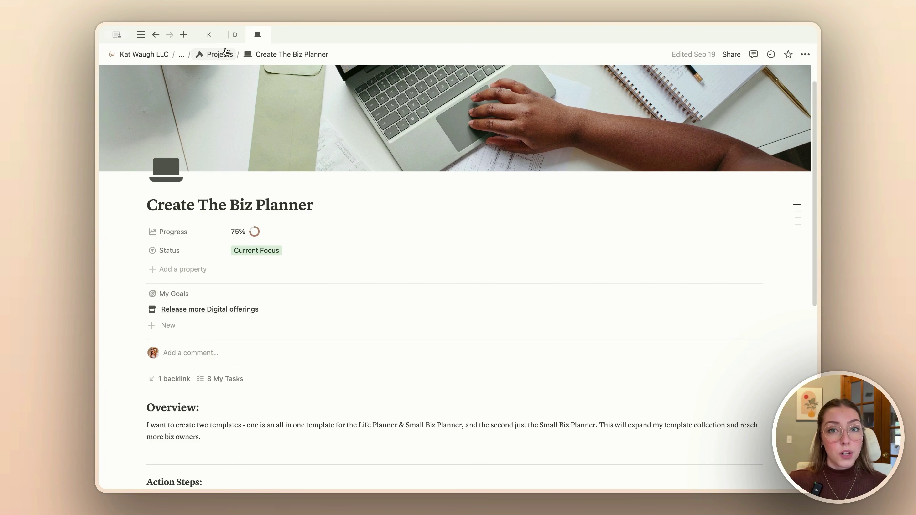
Review the project's status options without changing the status, and go back through the Projects database.
click(267, 257)
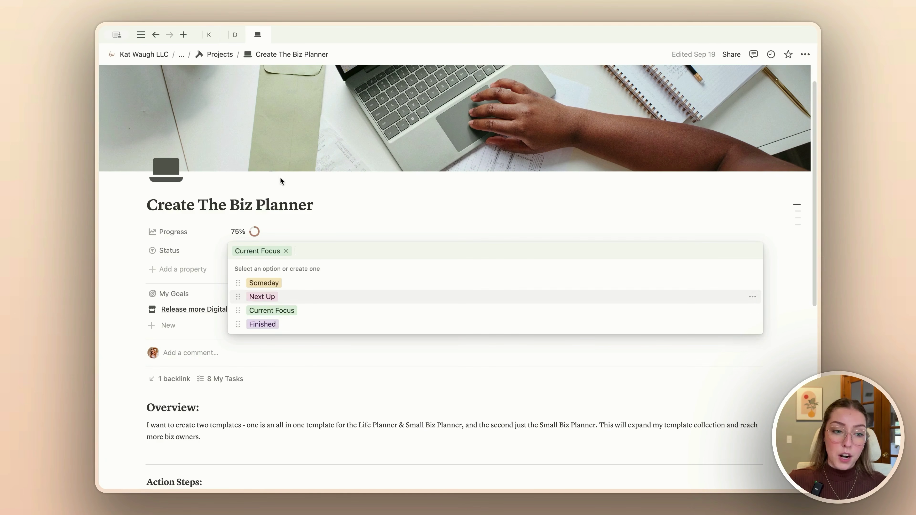
click(216, 57)
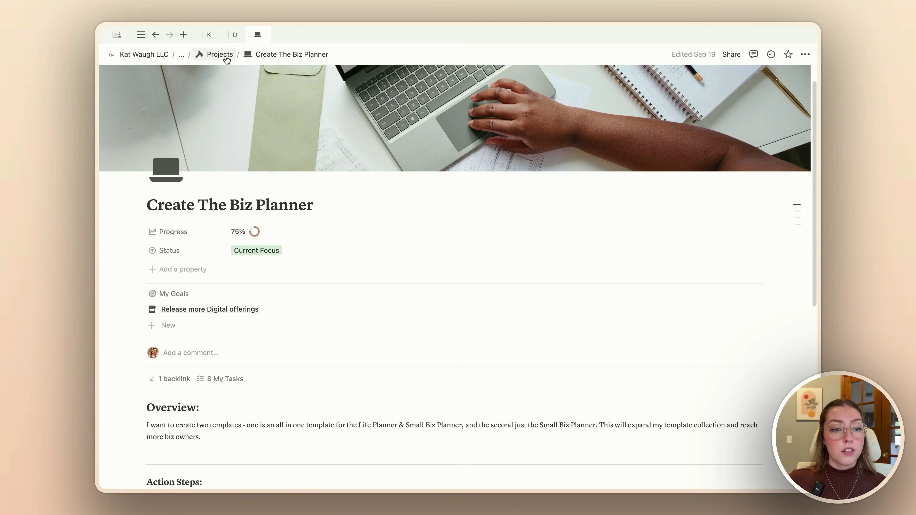
click(226, 58)
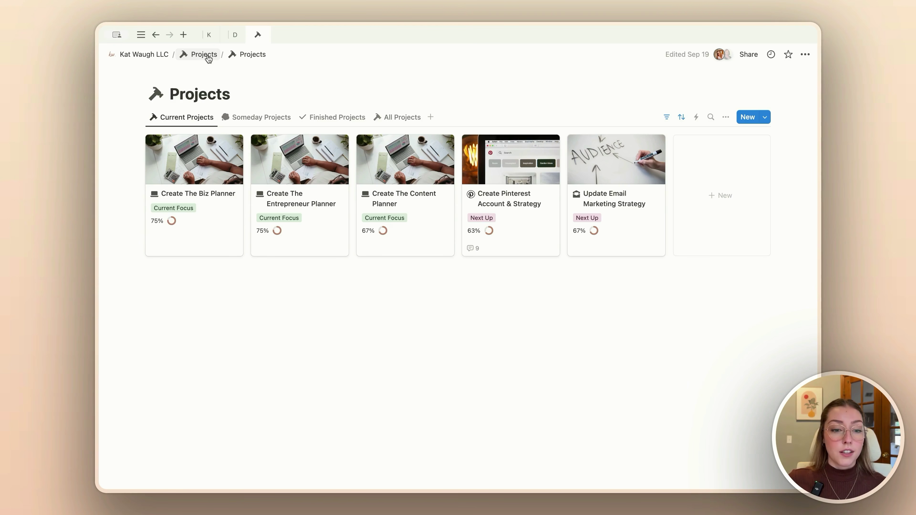
click(208, 57)
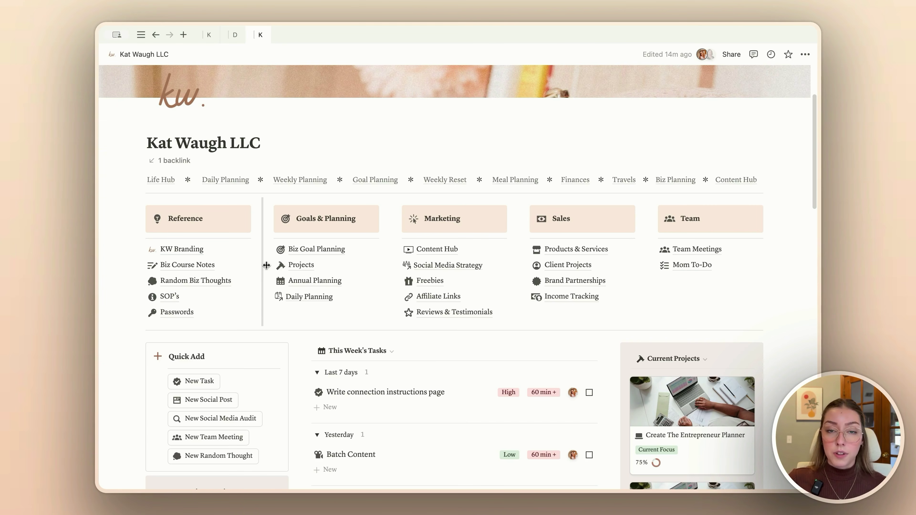
Open Annual Planning from the business home page and look over its promotions, personal plans, holidays and monthly calendar.
click(330, 281)
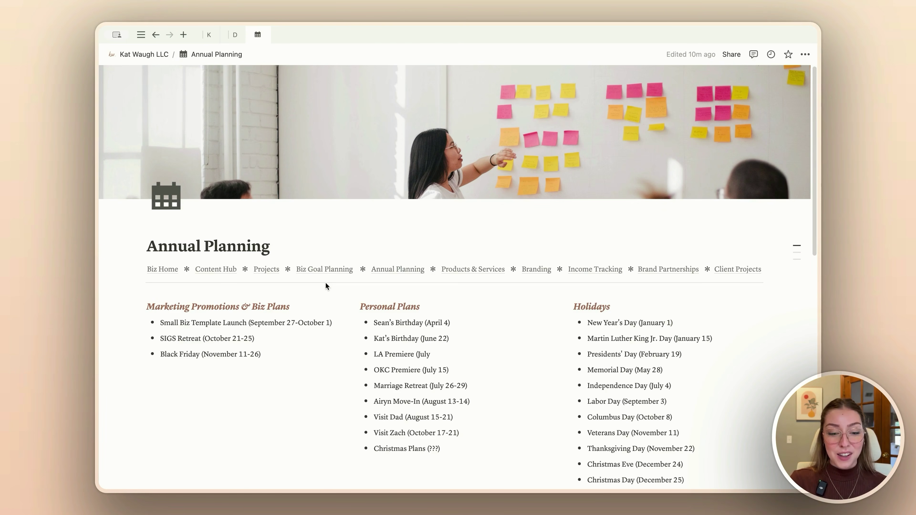
scroll(325, 282, down, 5)
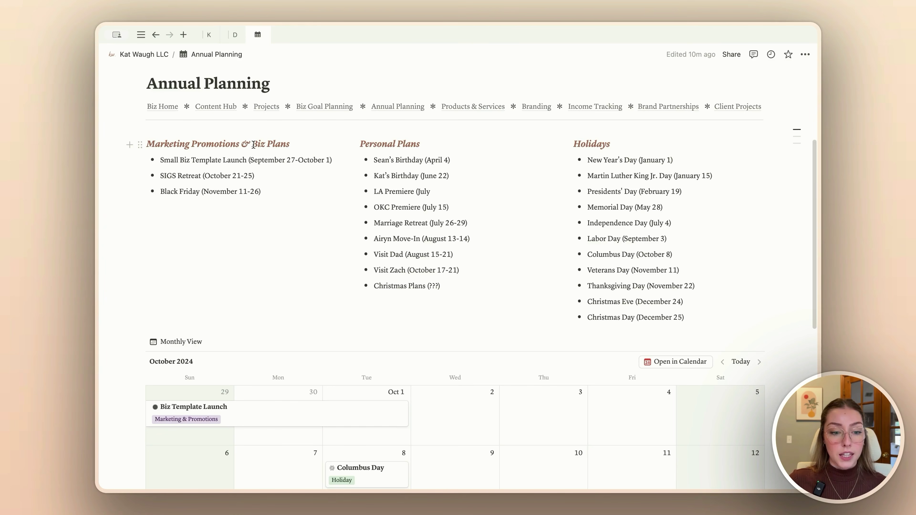
scroll(244, 241, down, 7)
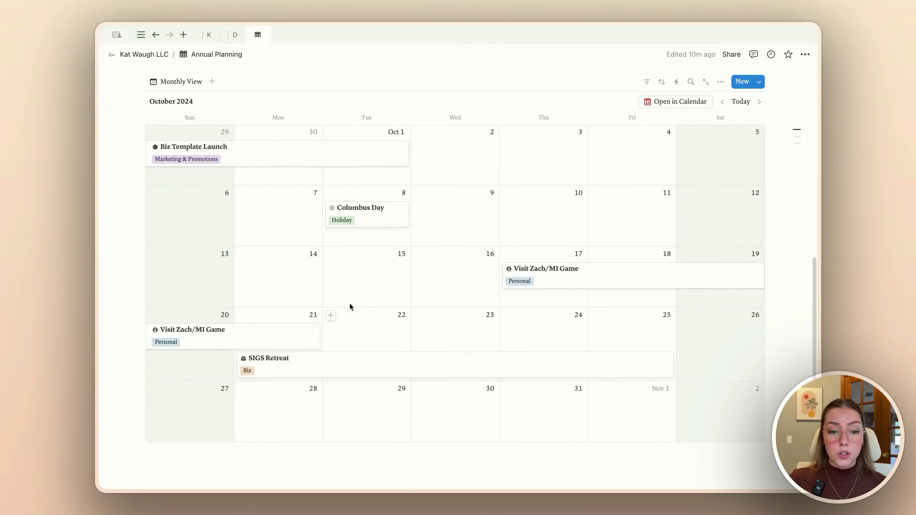
Browse the annual planning calendar through the months after October 2024, return to October, and review the plan lists above it.
scroll(349, 303, up, 2)
click(759, 156)
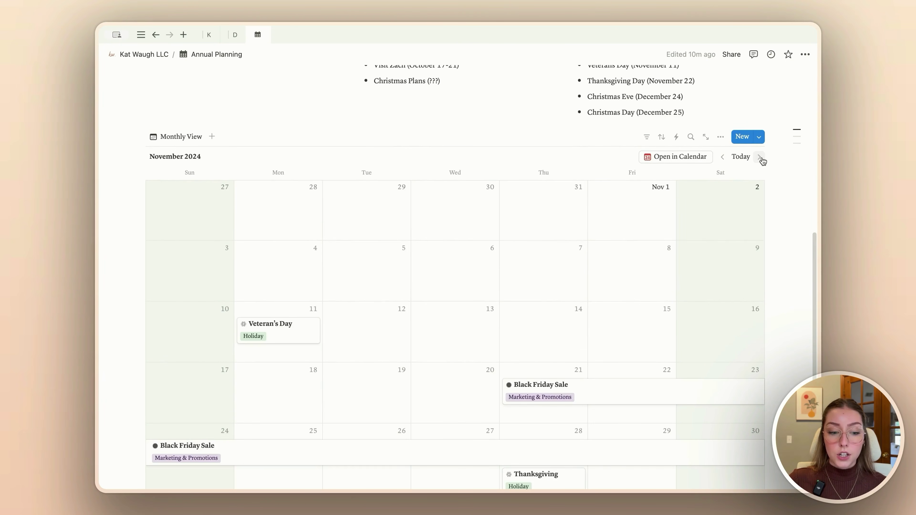
click(759, 157)
click(722, 157)
click(722, 157)
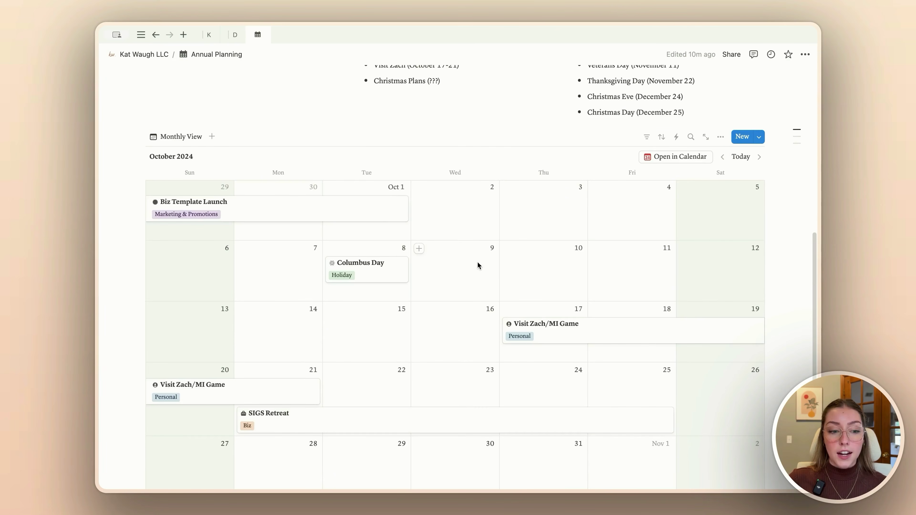
scroll(479, 263, up, 5)
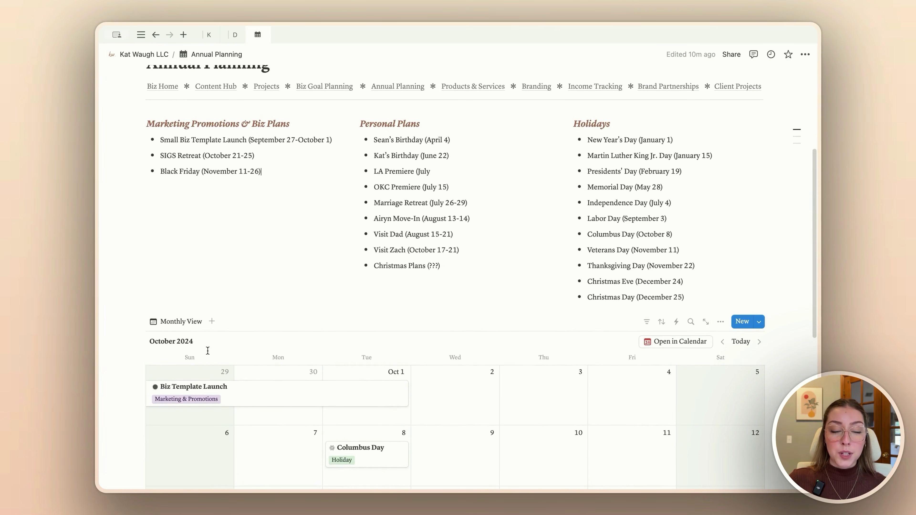
scroll(208, 351, up, 3)
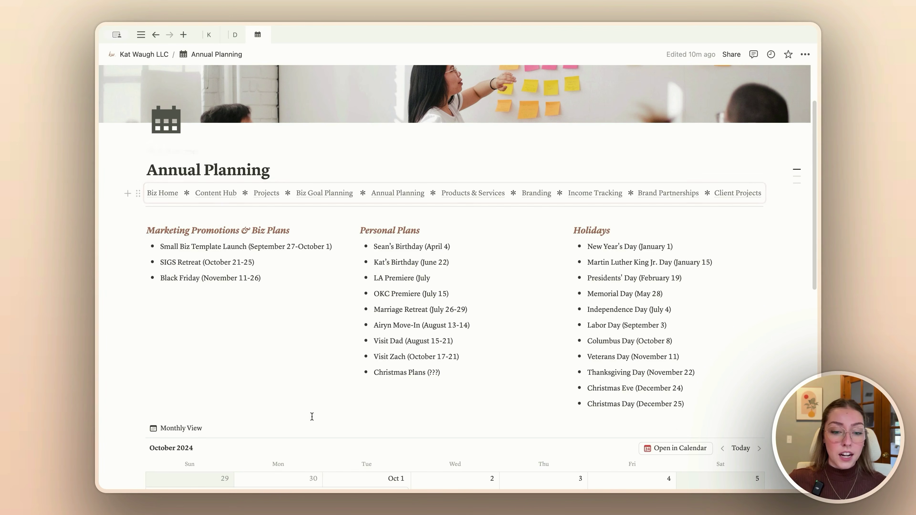
click(302, 315)
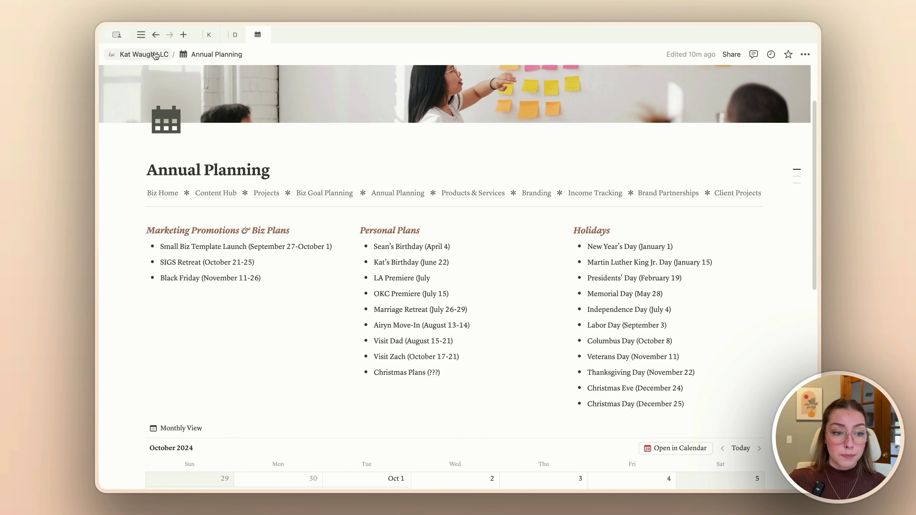
Return to the business home page, open Content Hub under Marketing, and look over its navigation and content calendar.
click(145, 54)
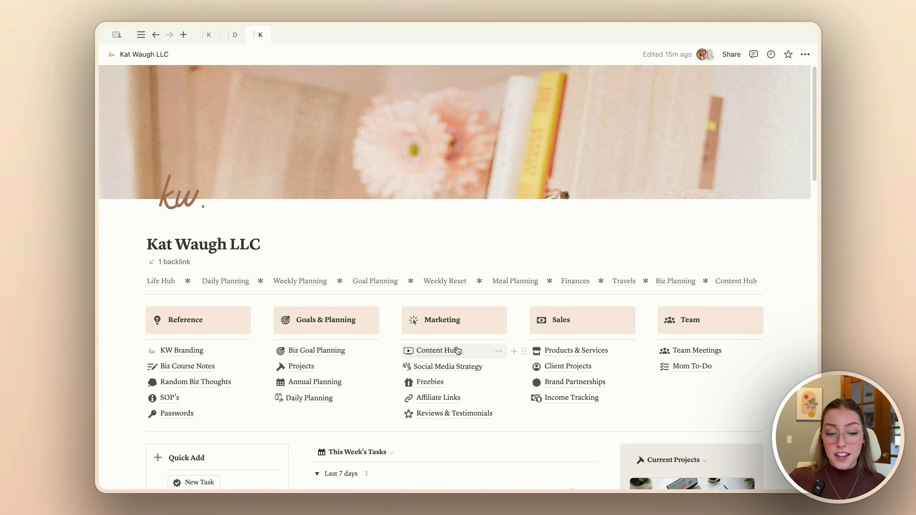
click(448, 348)
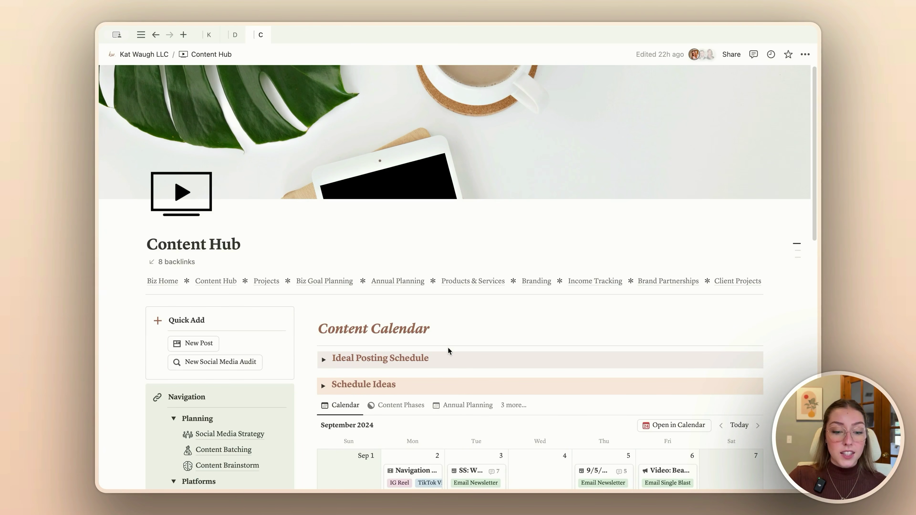
scroll(307, 360, down, 5)
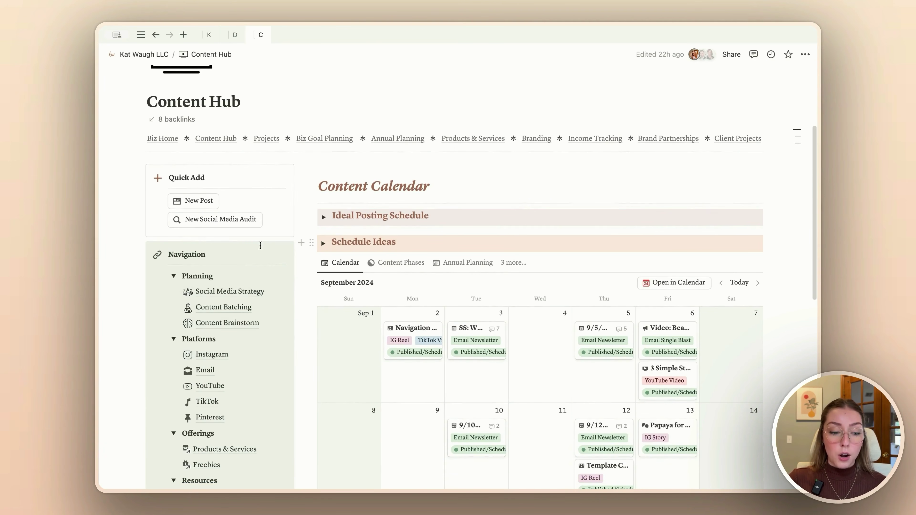
Open Social Media Strategy from the Content Hub and examine the Ideal Posting Schedule and Content Pillars toggles, collapsing each again.
click(222, 293)
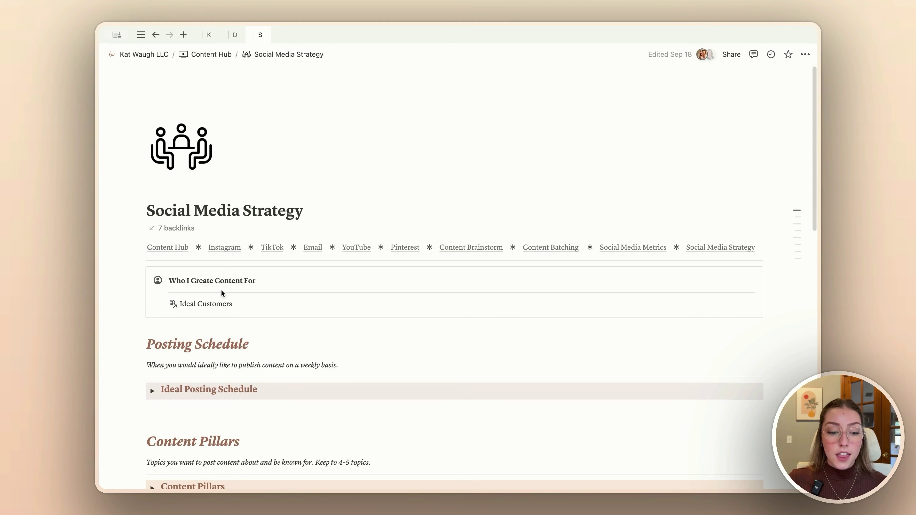
scroll(221, 289, down, 5)
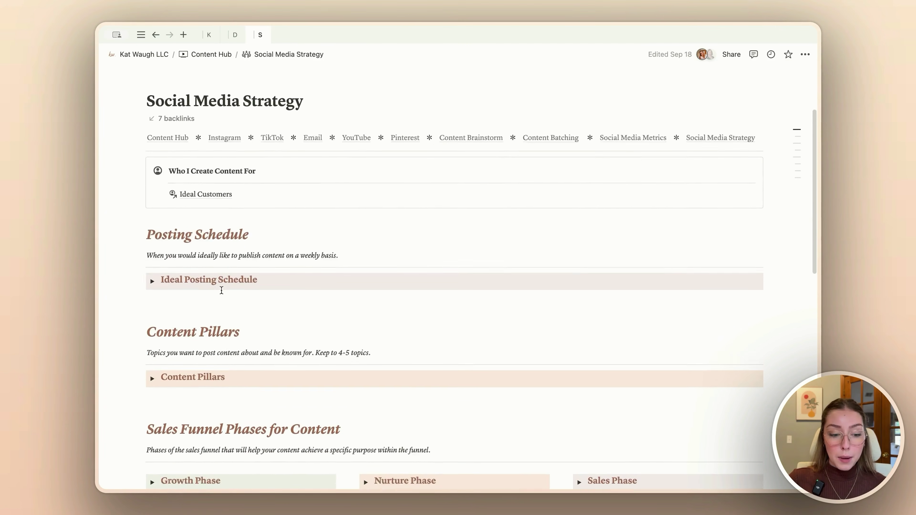
click(153, 259)
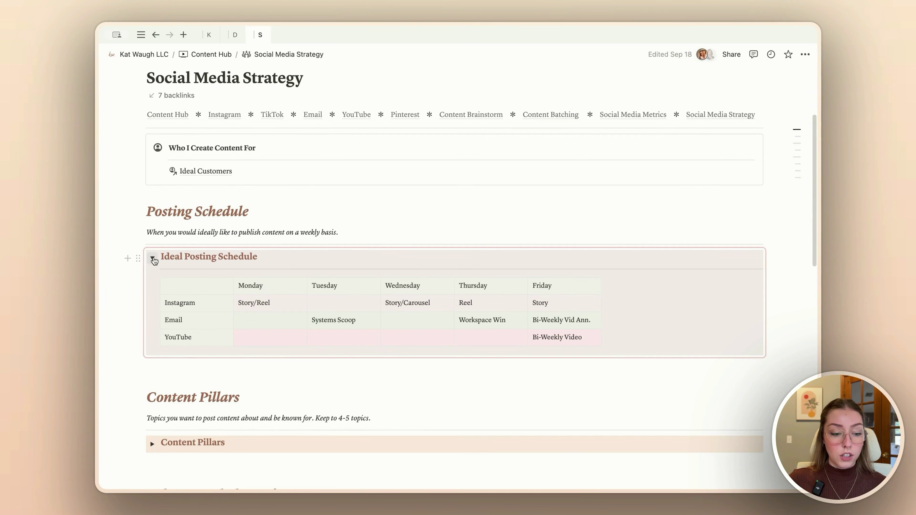
click(153, 258)
scroll(154, 318, down, 2)
click(152, 309)
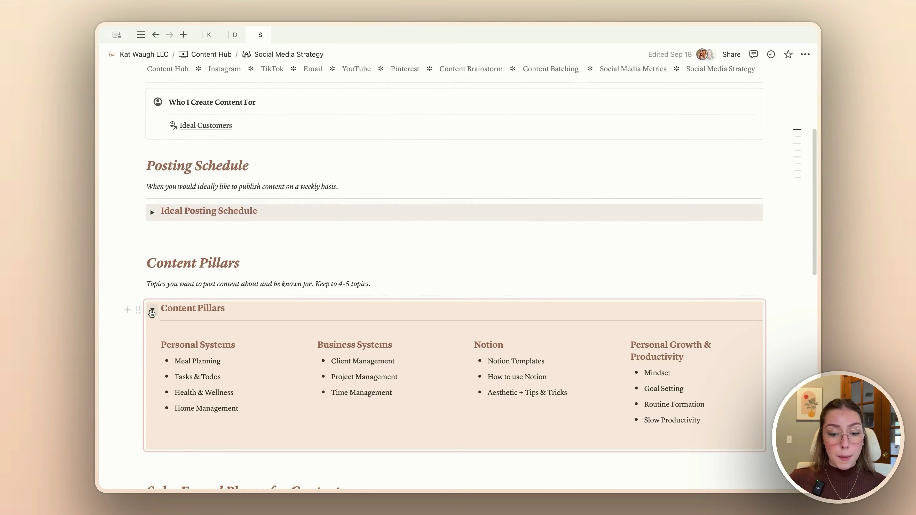
click(152, 310)
Expand the Growth Phase toggle under Sales Funnel Phases for Content, read its focus and content notes, and collapse it.
scroll(152, 314, down, 1)
scroll(151, 313, down, 5)
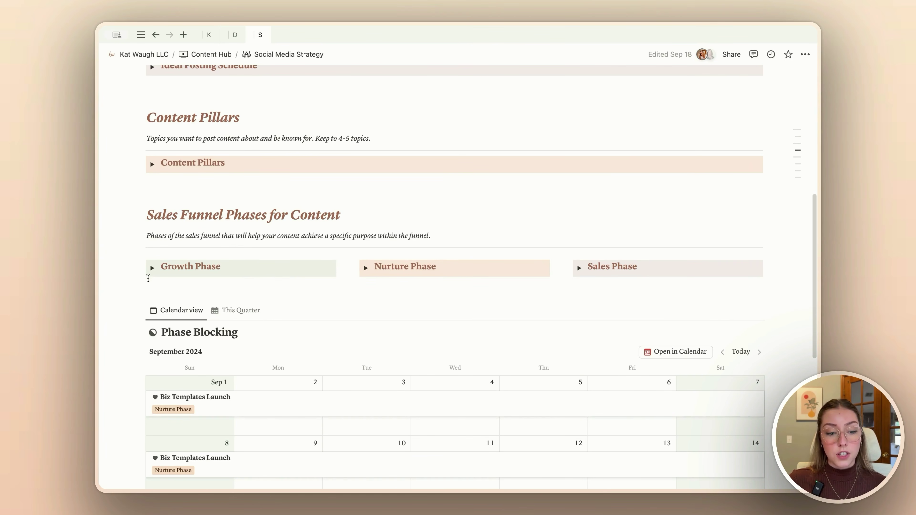
click(152, 268)
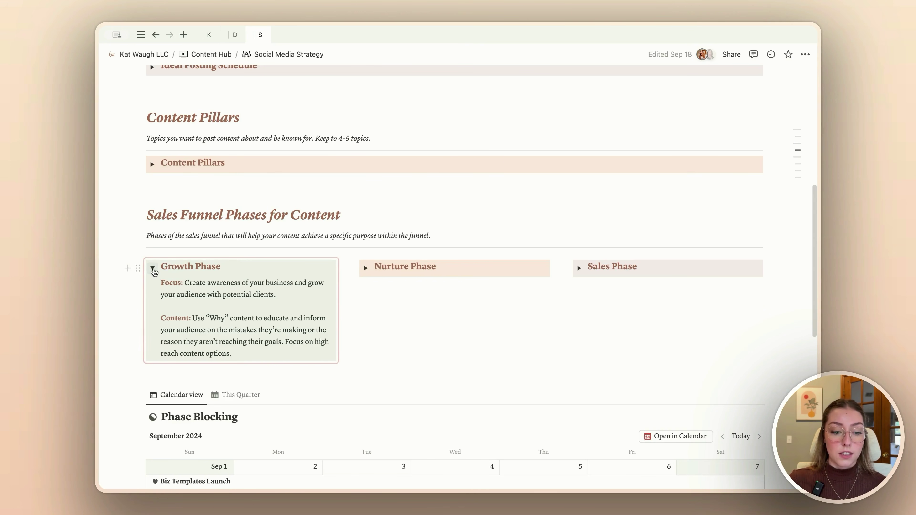
click(153, 269)
Examine how the launch and sale phases are laid out on the September 2024 Phase Blocking calendar.
scroll(238, 296, down, 5)
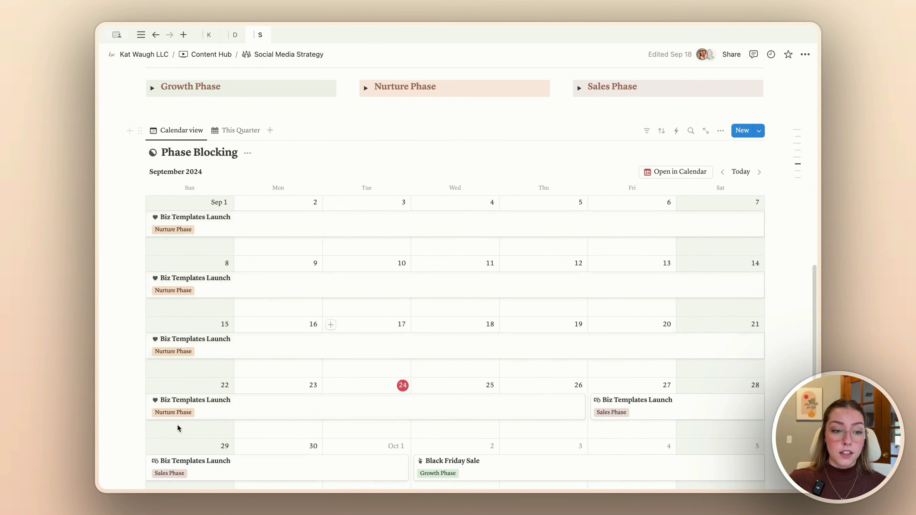
scroll(192, 292, down, 2)
scroll(192, 293, up, 2)
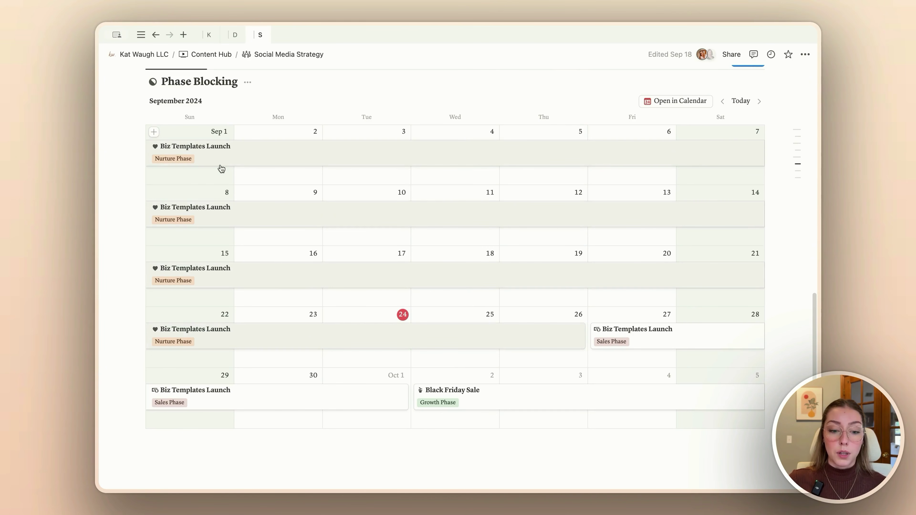
scroll(504, 180, up, 2)
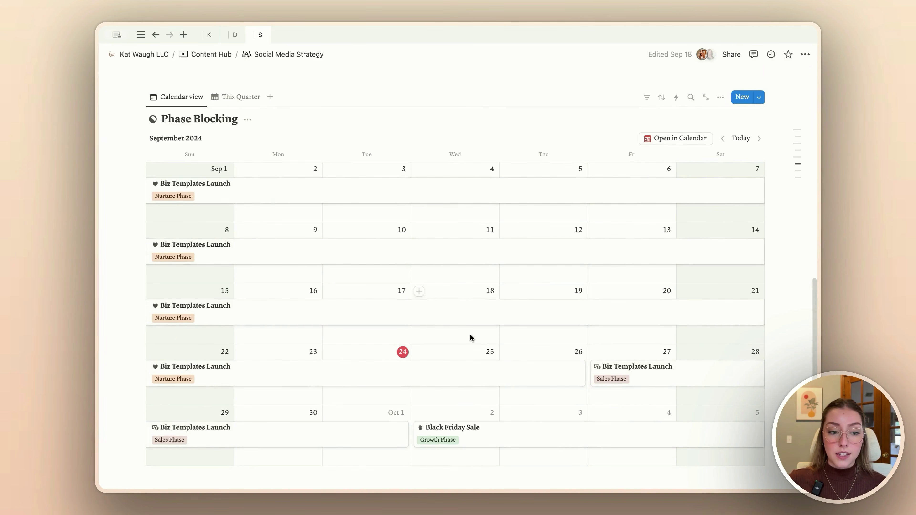
scroll(470, 338, up, 4)
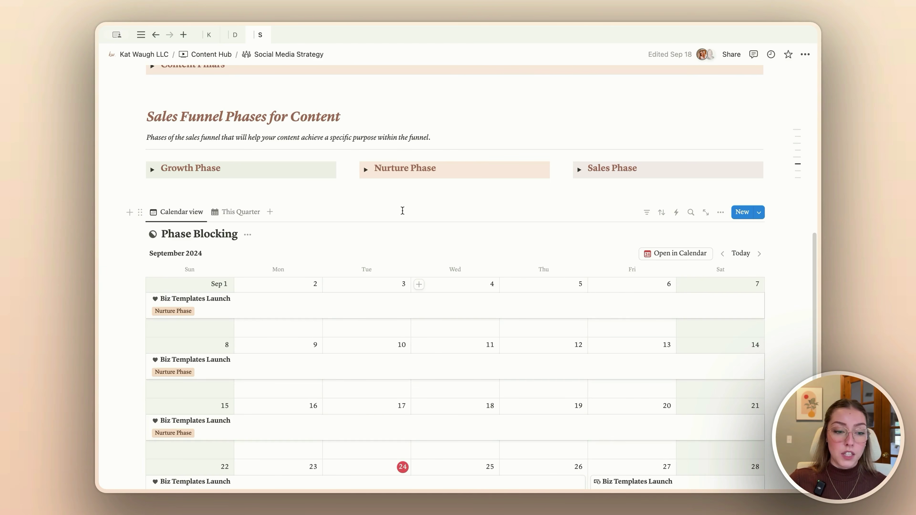
scroll(402, 211, down, 1)
scroll(303, 179, up, 2)
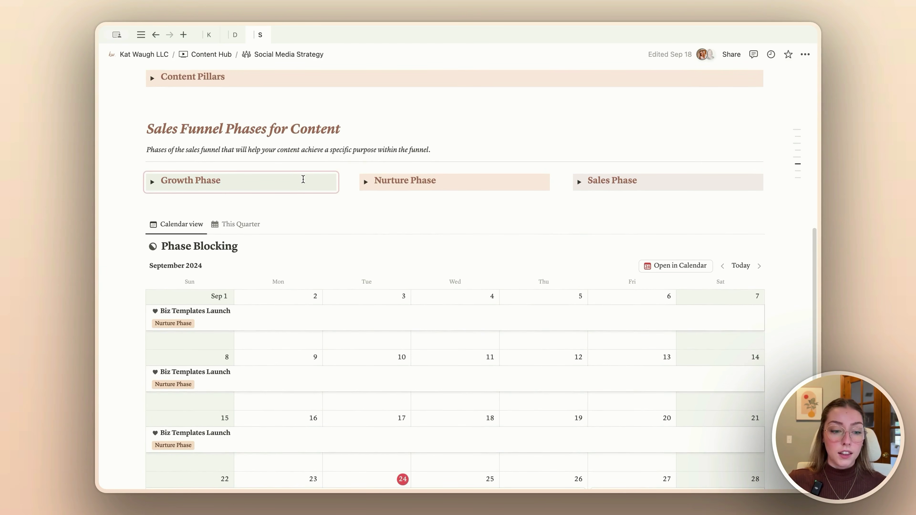
Check the This Quarter view of Phase Blocking, restore the Calendar view, and return to the start of the strategy page.
click(241, 224)
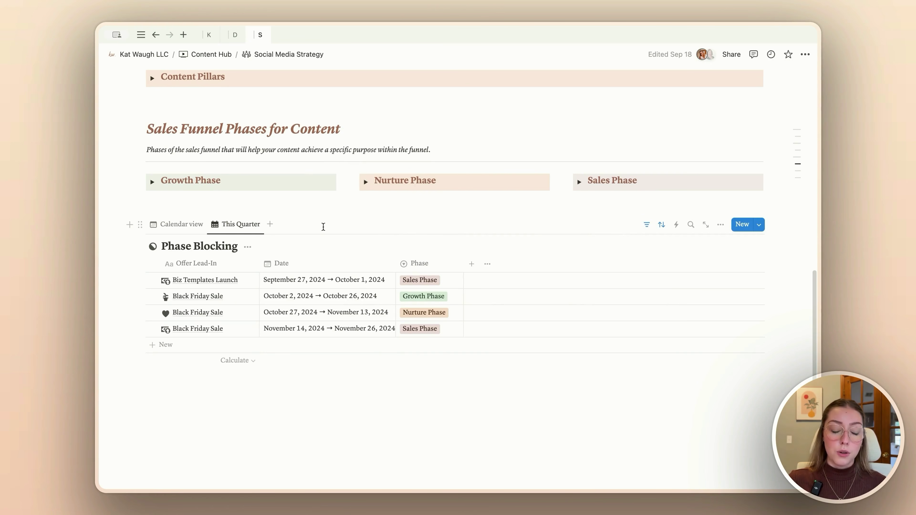
click(187, 224)
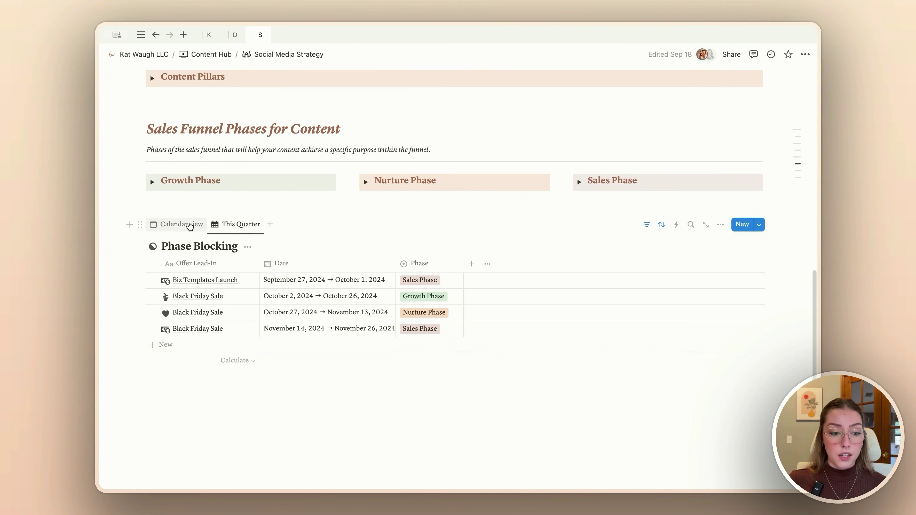
scroll(295, 243, up, 6)
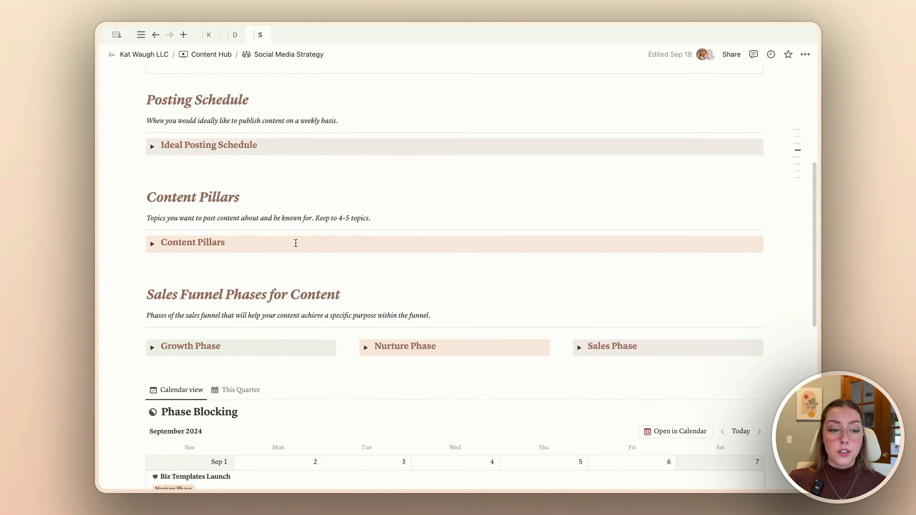
scroll(296, 243, up, 3)
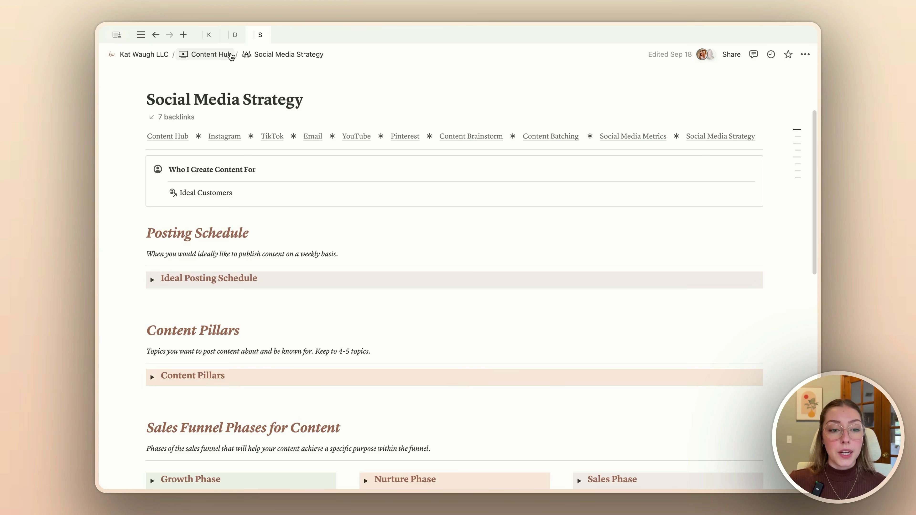
Go back to the Content Hub, open Content Brainstorm, and review its brainstorming questions and Content Pillars.
click(231, 56)
scroll(220, 284, down, 2)
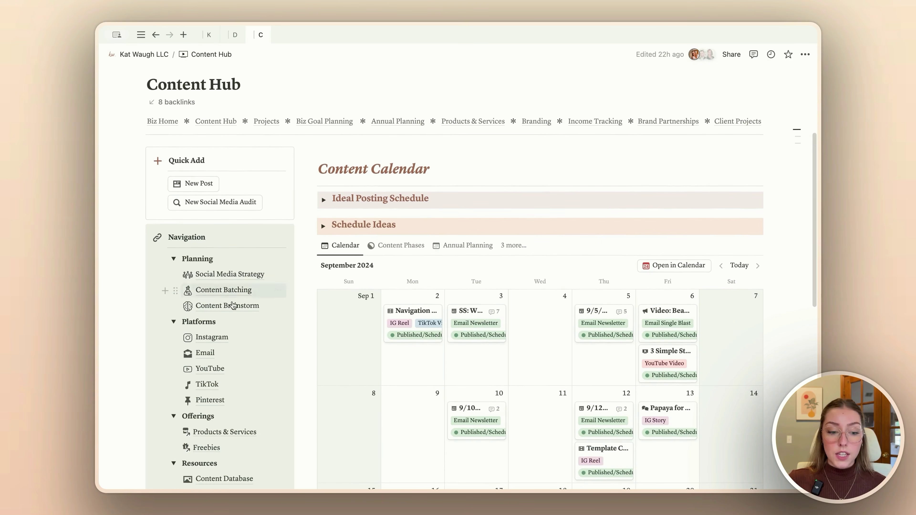
mouse_move(237, 309)
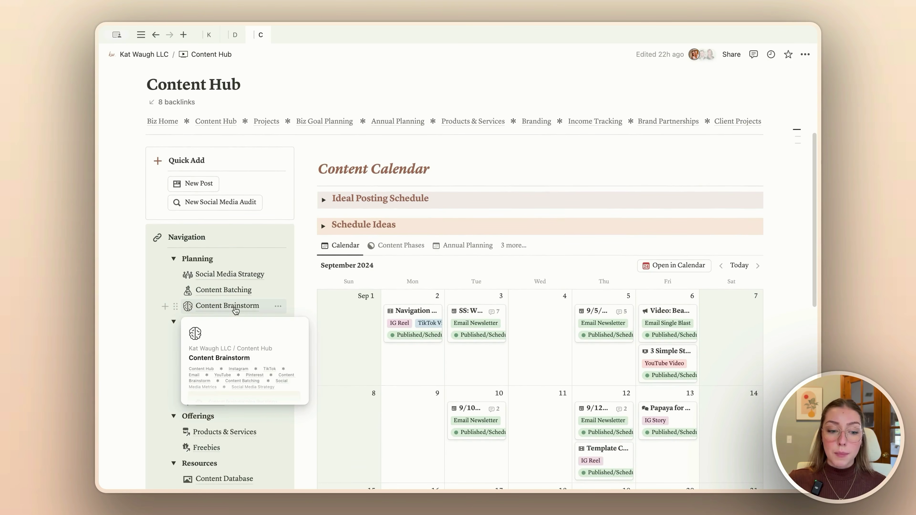
click(222, 307)
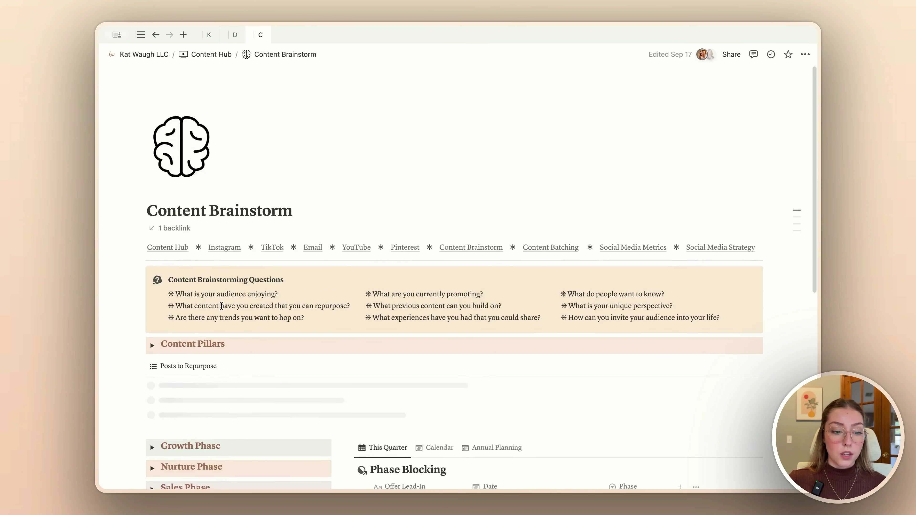
scroll(221, 306, down, 5)
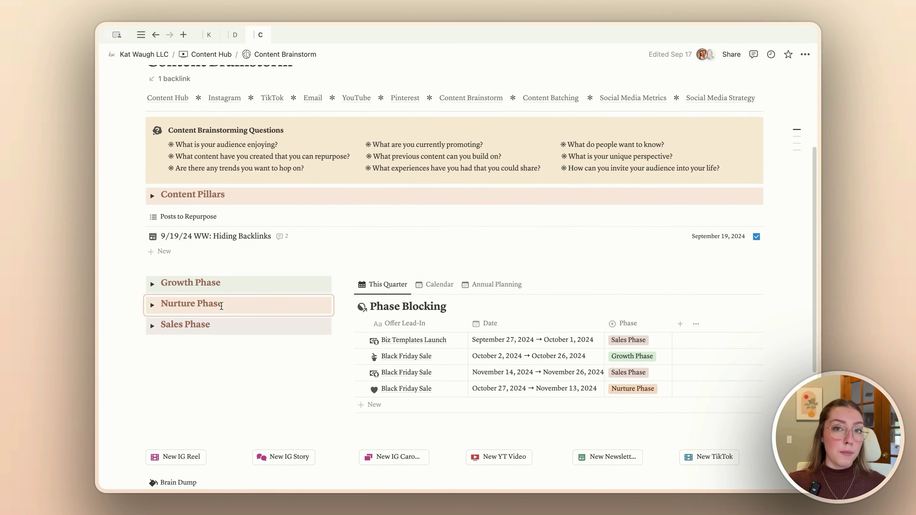
scroll(481, 169, up, 2)
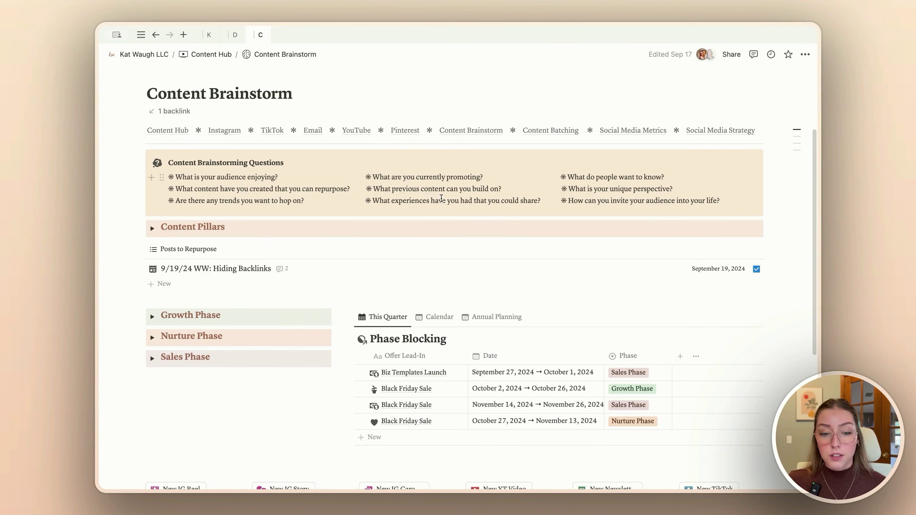
click(152, 229)
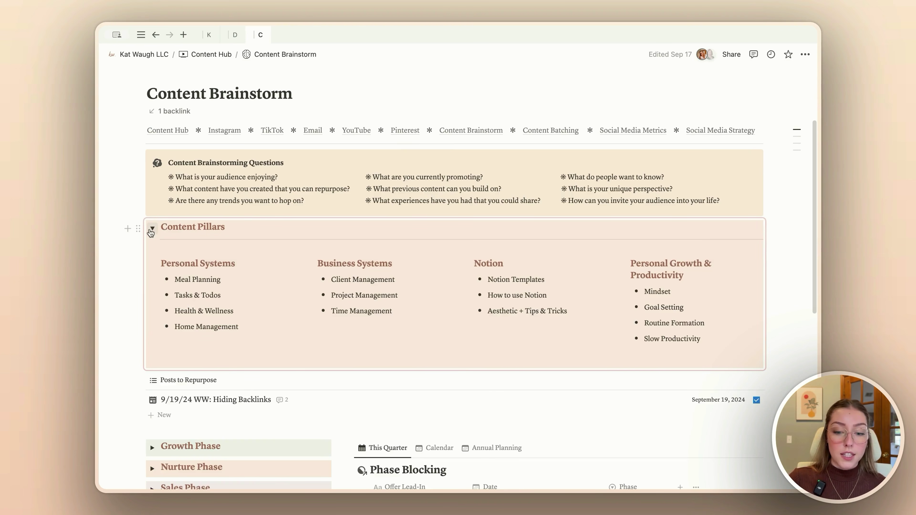
click(151, 230)
Open the Growth Phase entry of the Black Friday Sale from the Phase Blocking table in a side peek.
scroll(151, 222, down, 2)
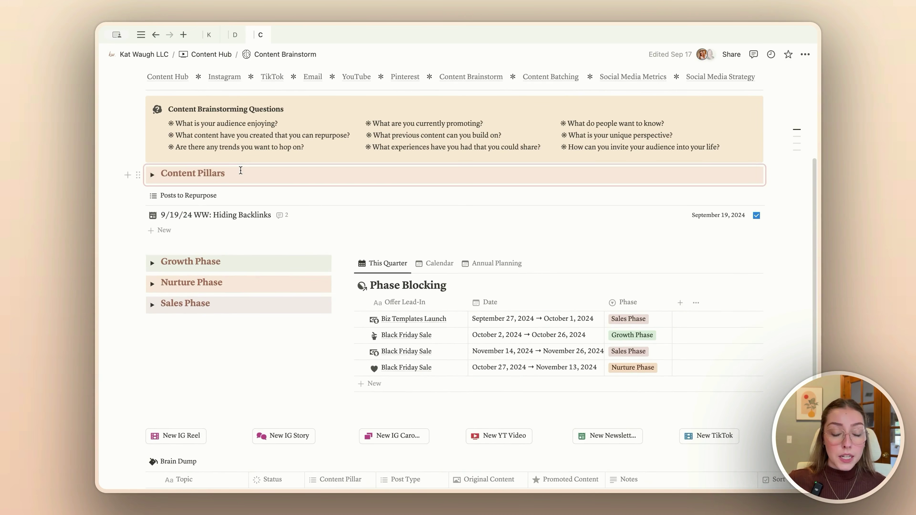
scroll(241, 171, down, 2)
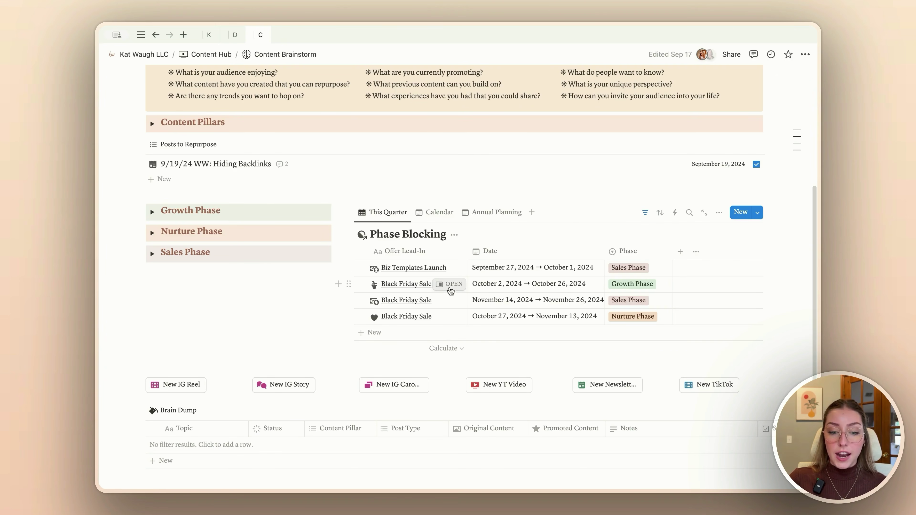
click(457, 288)
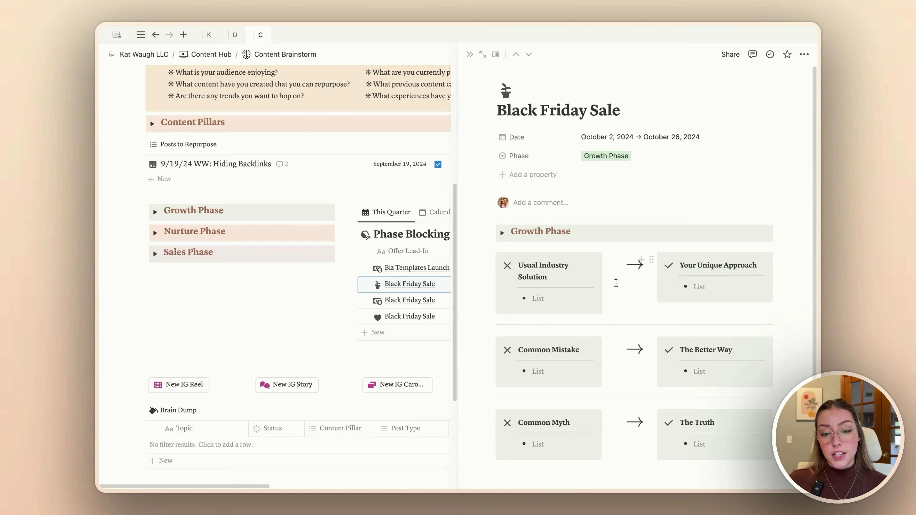
Review the Growth Phase content prompts in the Black Friday Sale side peek and close it.
scroll(605, 296, down, 2)
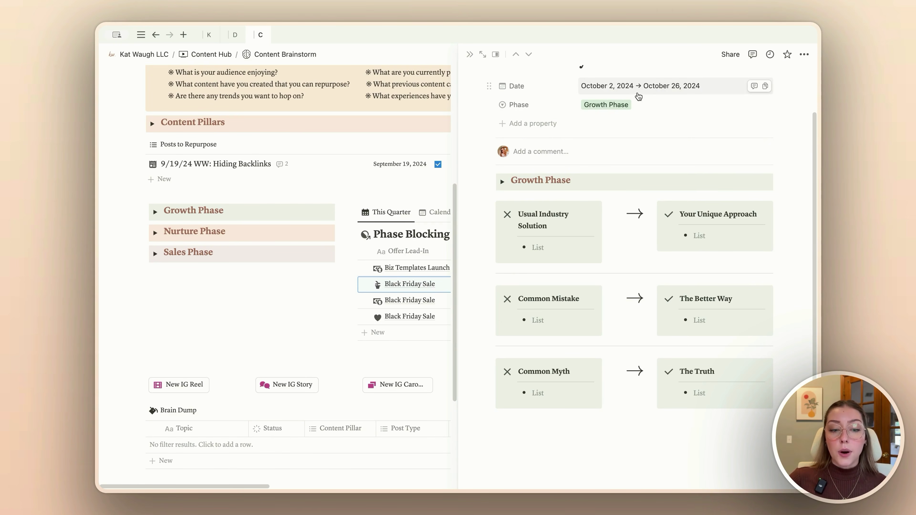
scroll(441, 284, down, 4)
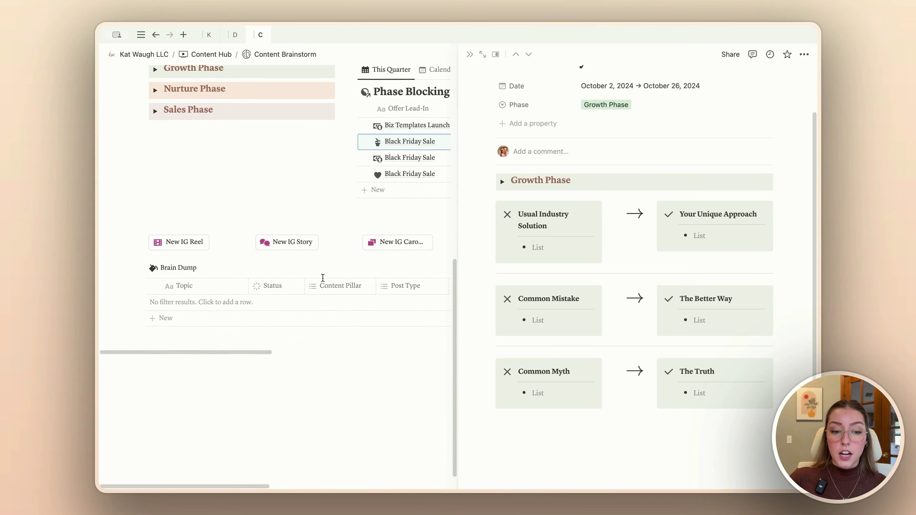
click(469, 58)
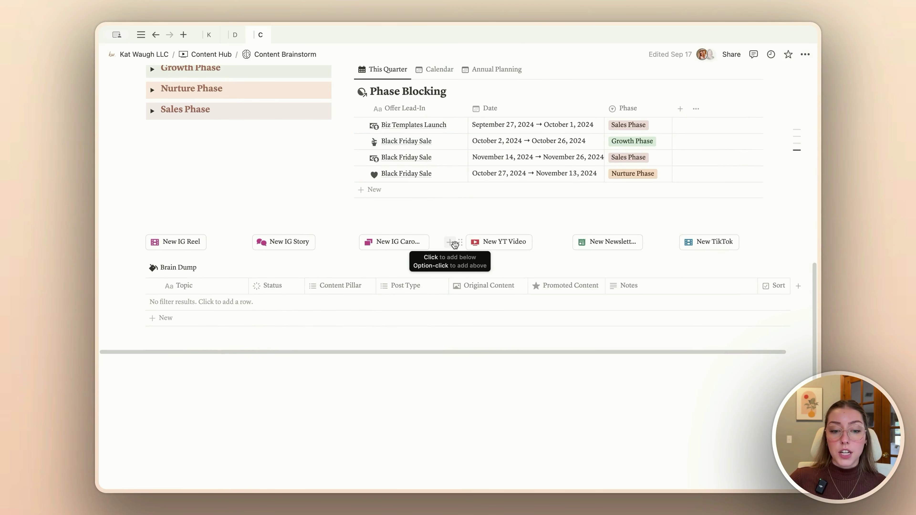
Add a new YouTube video, a new IG story and a new IG carousel idea to the Brain Dump table.
click(501, 243)
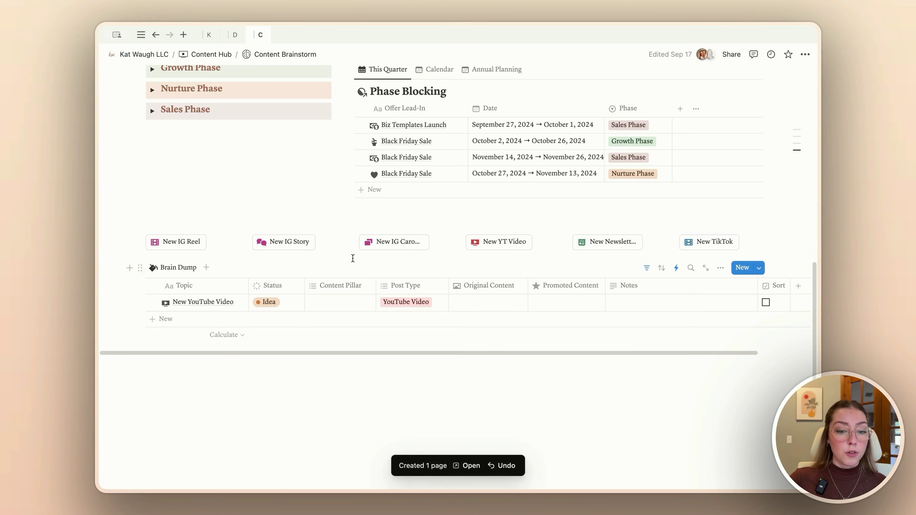
click(285, 244)
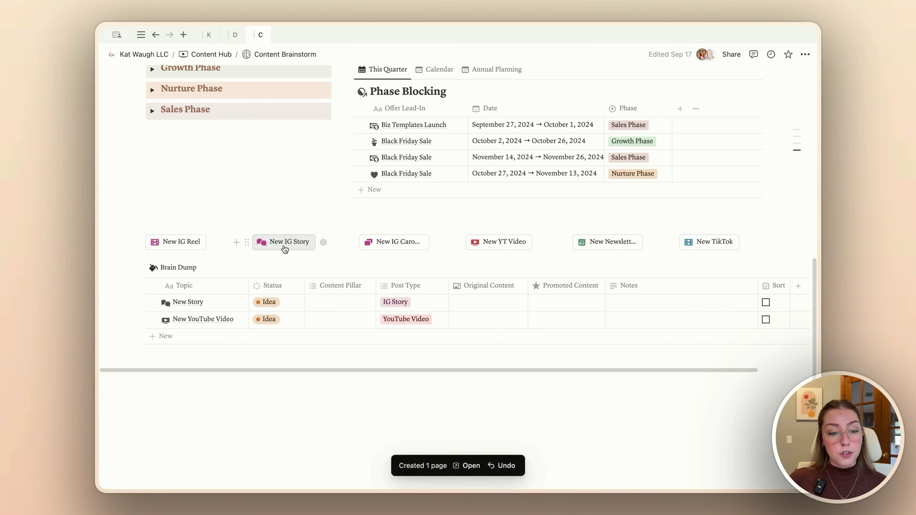
click(411, 246)
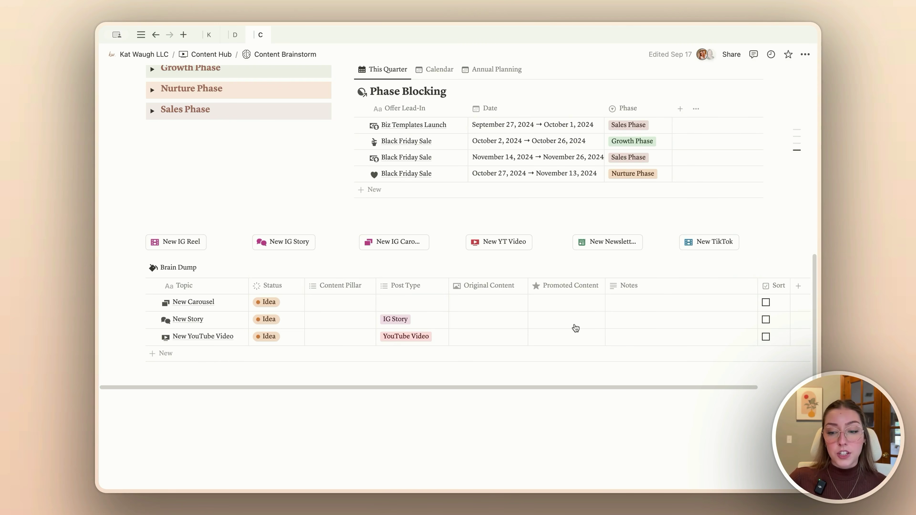
Mark the new carousel, story and YouTube video ideas in the Brain Dump as sorted.
click(765, 302)
click(765, 303)
click(766, 302)
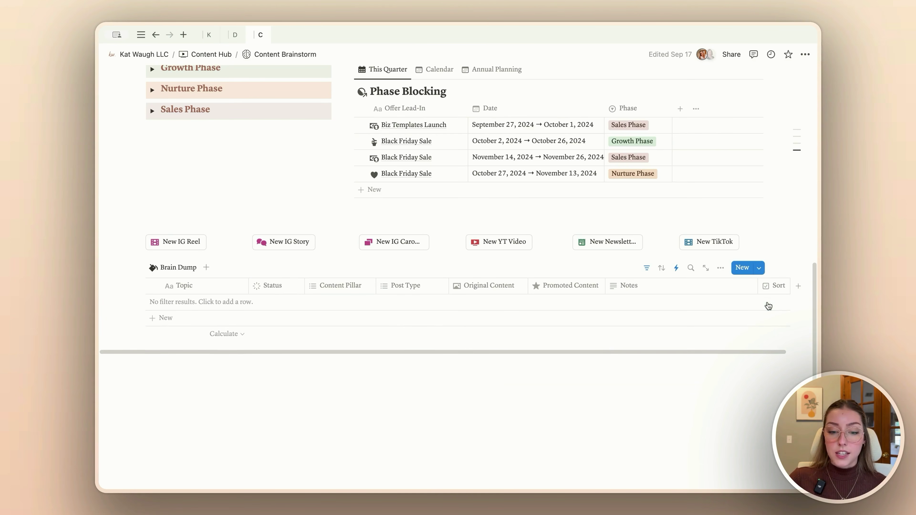
scroll(446, 365, up, 3)
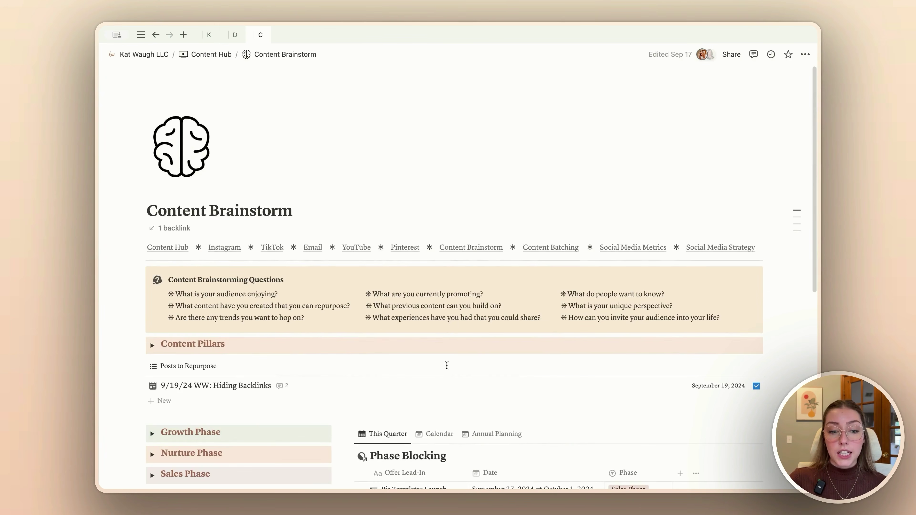
Return to the Content Hub, expand Schedule Ideas, and look through its Email, TikTok and IG views.
click(212, 55)
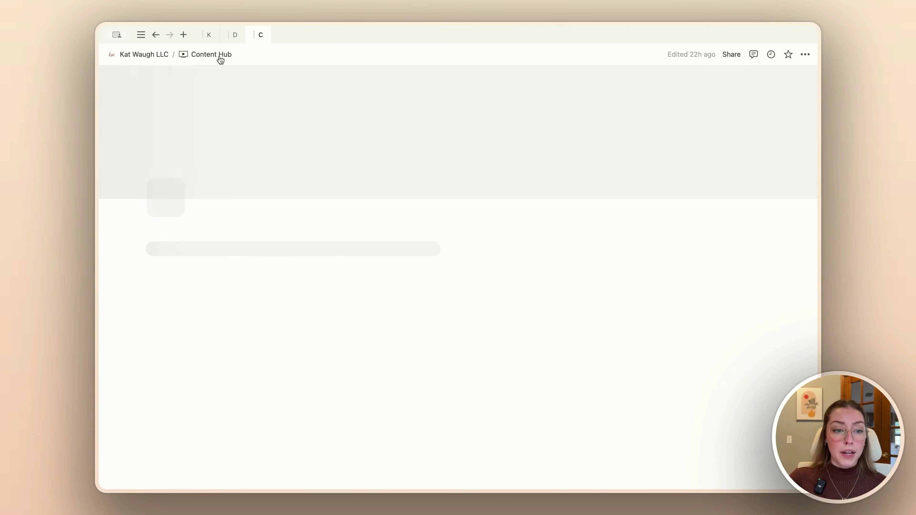
scroll(467, 268, down, 6)
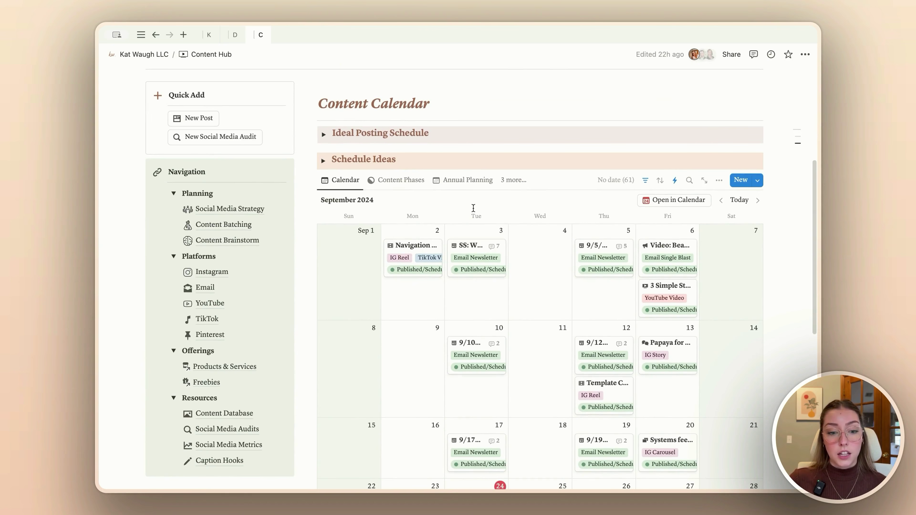
click(324, 161)
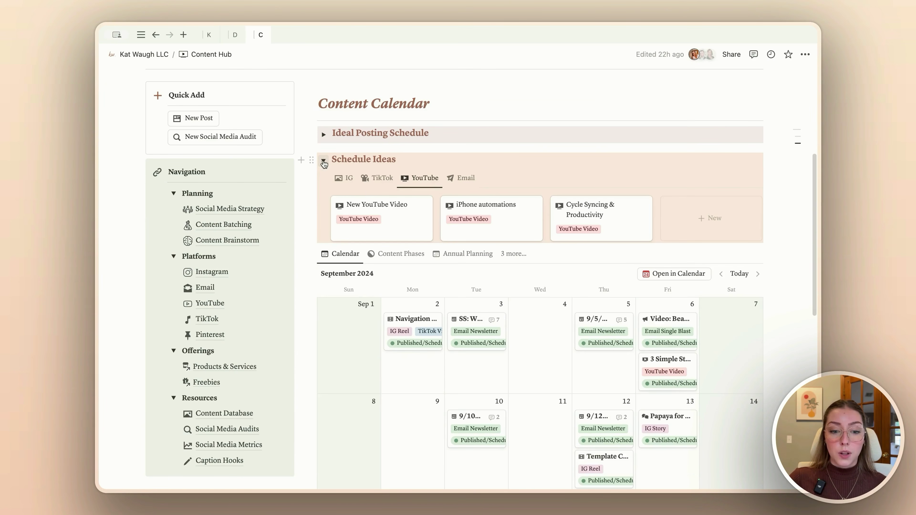
scroll(460, 144, down, 2)
click(460, 140)
click(380, 138)
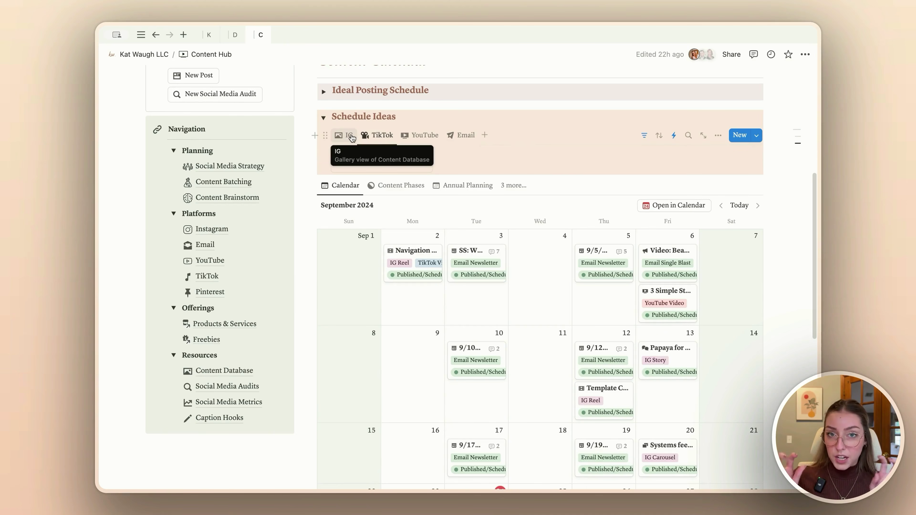
click(350, 137)
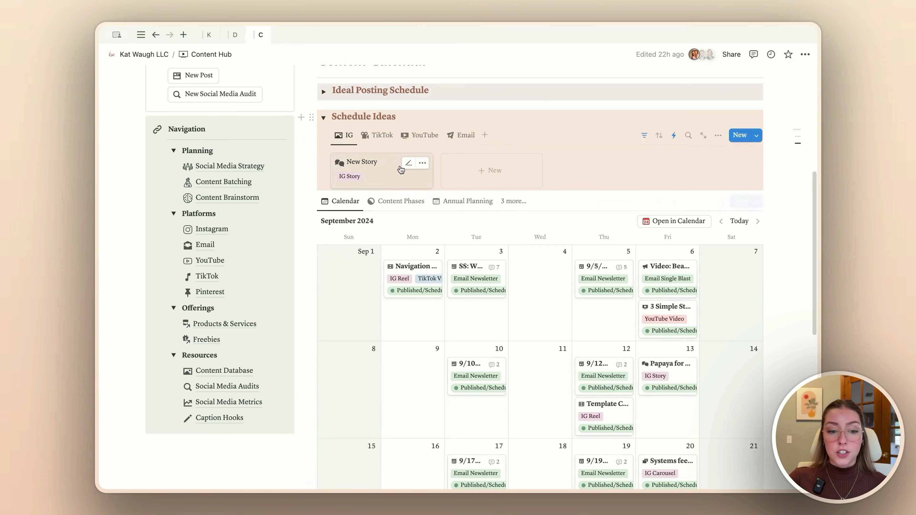
Schedule the New Story idea on October 3, 2024 in the content calendar and collapse Schedule Ideas.
scroll(535, 303, down, 3)
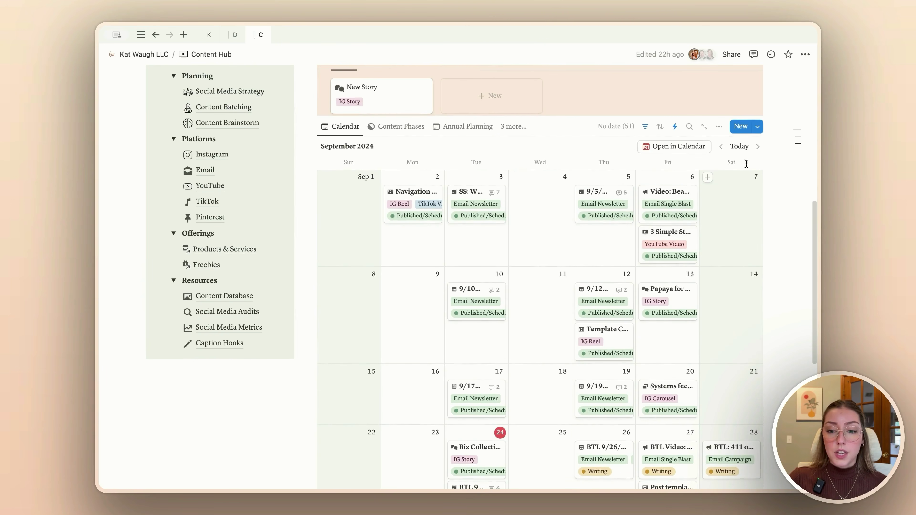
click(758, 146)
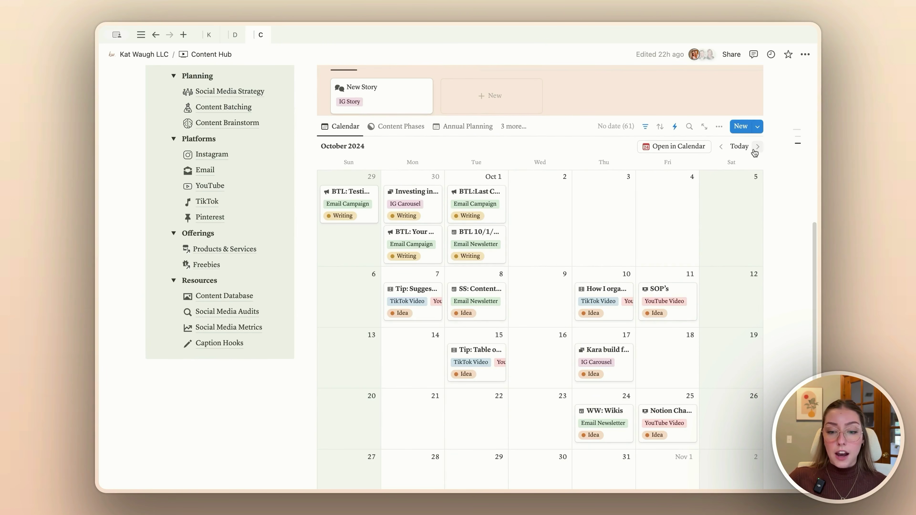
drag(388, 107, 598, 296)
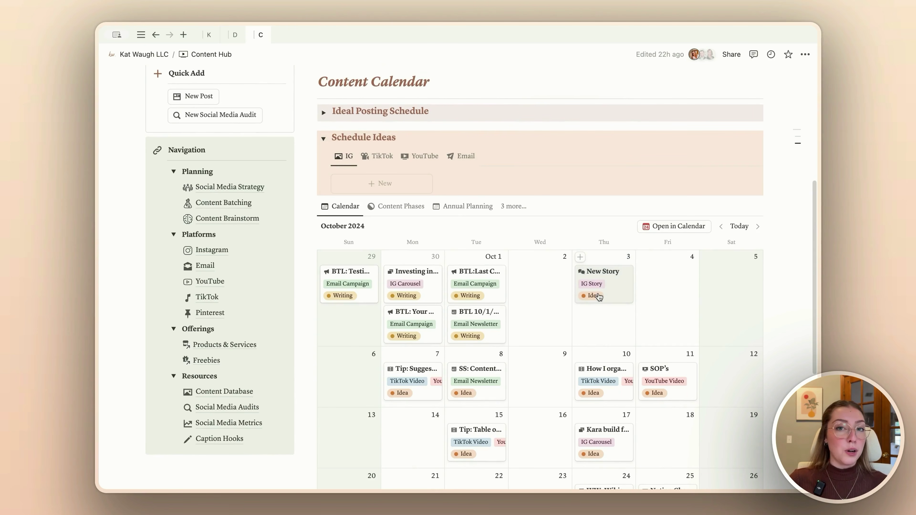
click(324, 140)
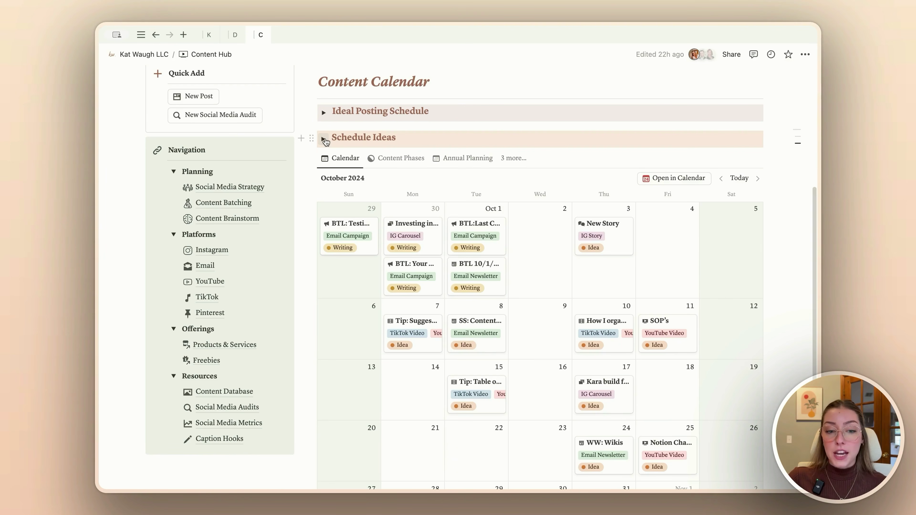
Review the Content Phases, Annual Planning and Content Status views of the content calendar, including the board's later status columns.
click(397, 158)
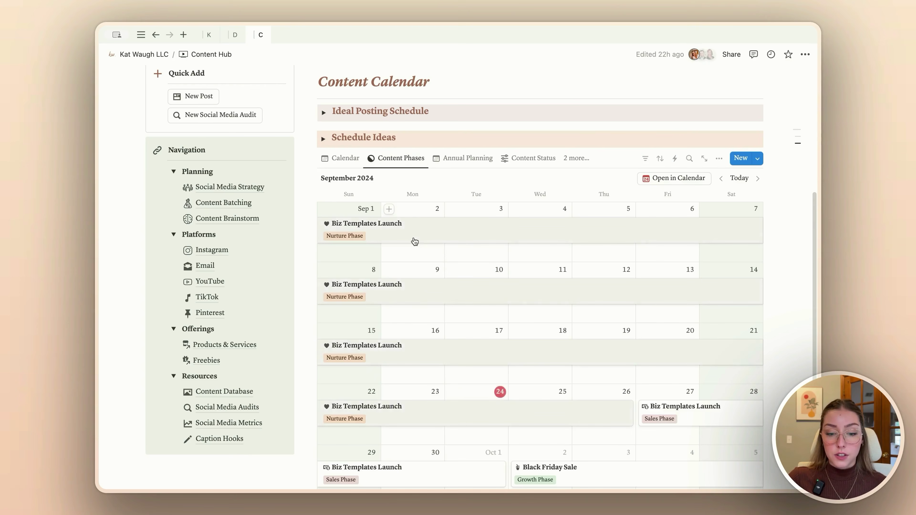
scroll(415, 240, down, 2)
scroll(517, 227, up, 2)
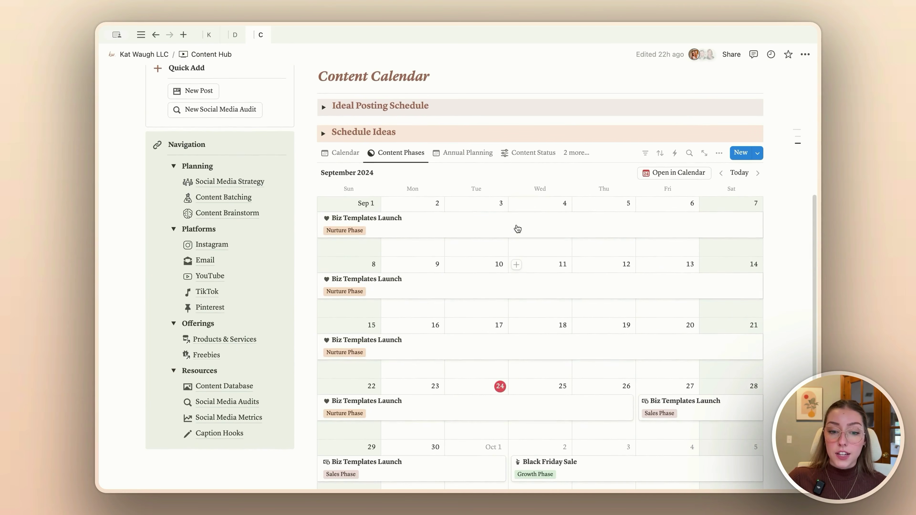
click(462, 153)
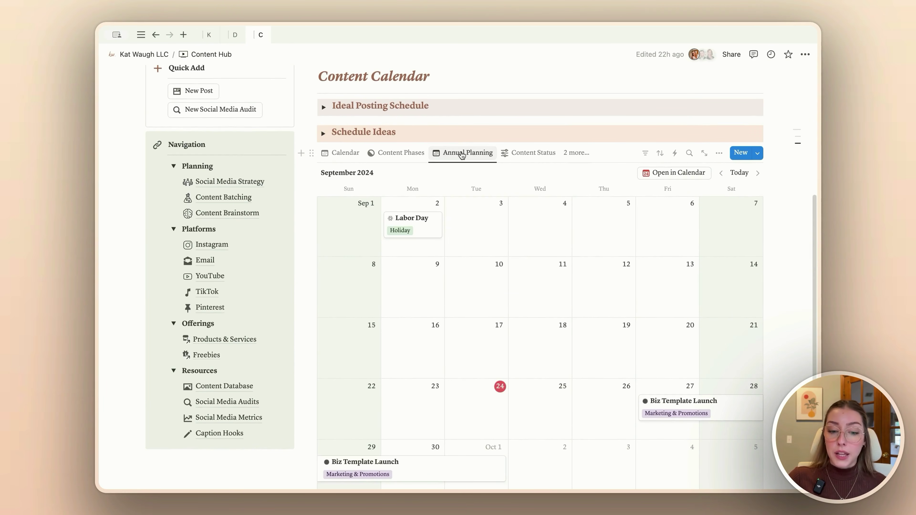
click(519, 153)
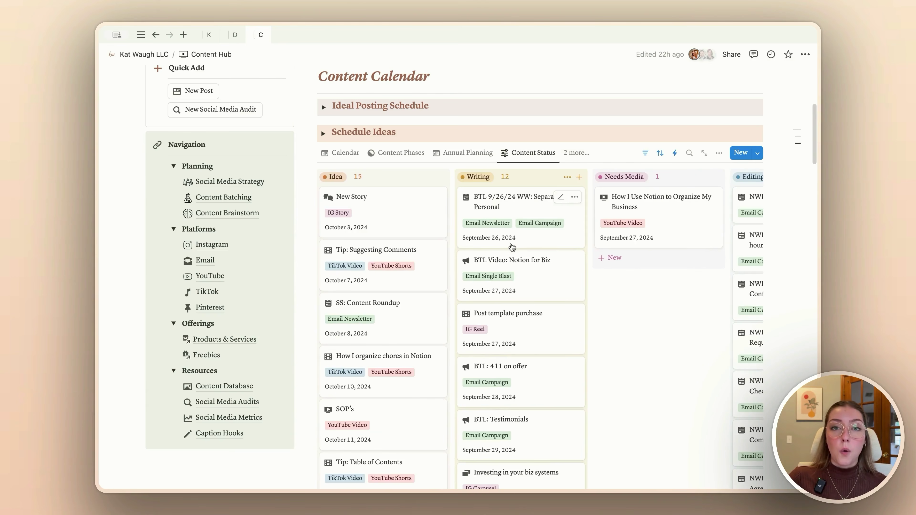
scroll(512, 247, right, 10)
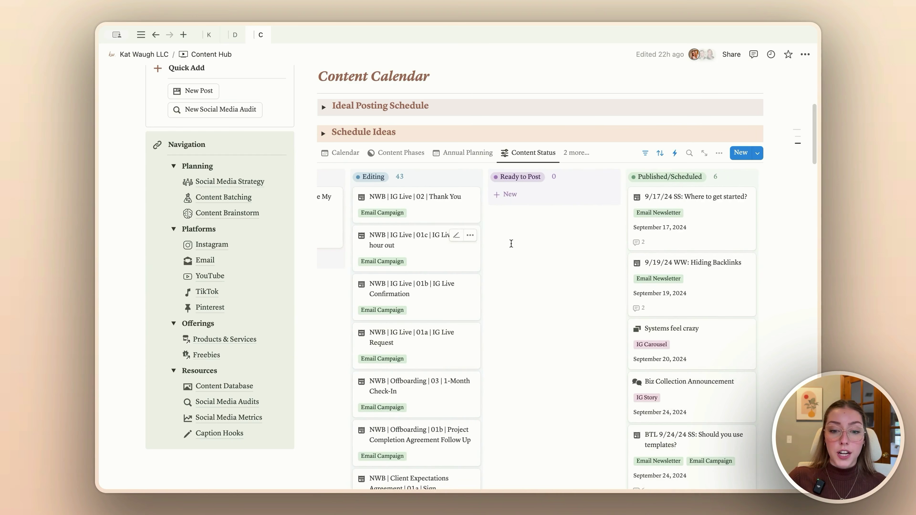
Show the Repurpose Posts view and mark "BTL 9/24/24 SS: Should you use templates?" for repurposing.
click(572, 156)
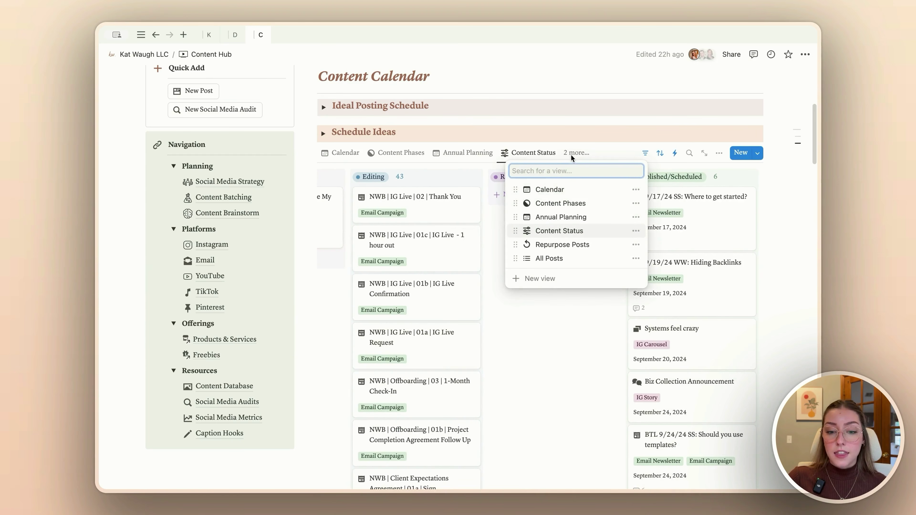
click(558, 245)
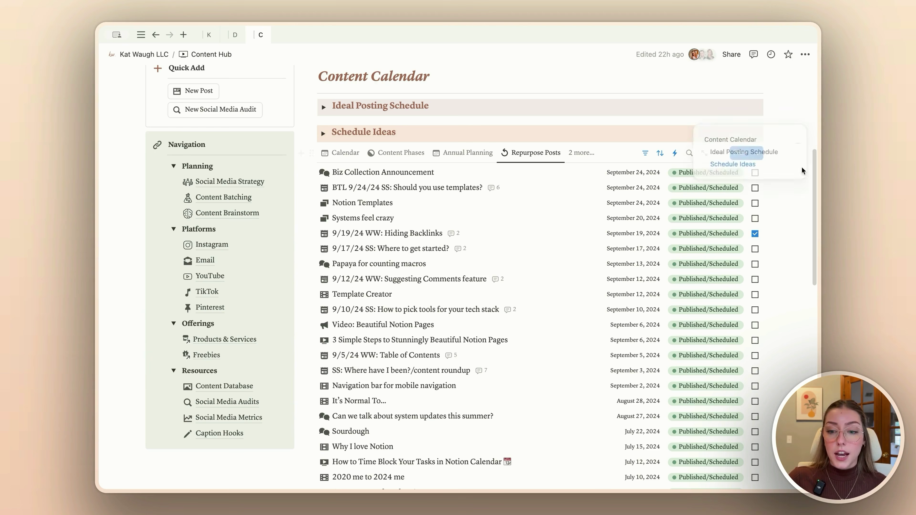
click(754, 188)
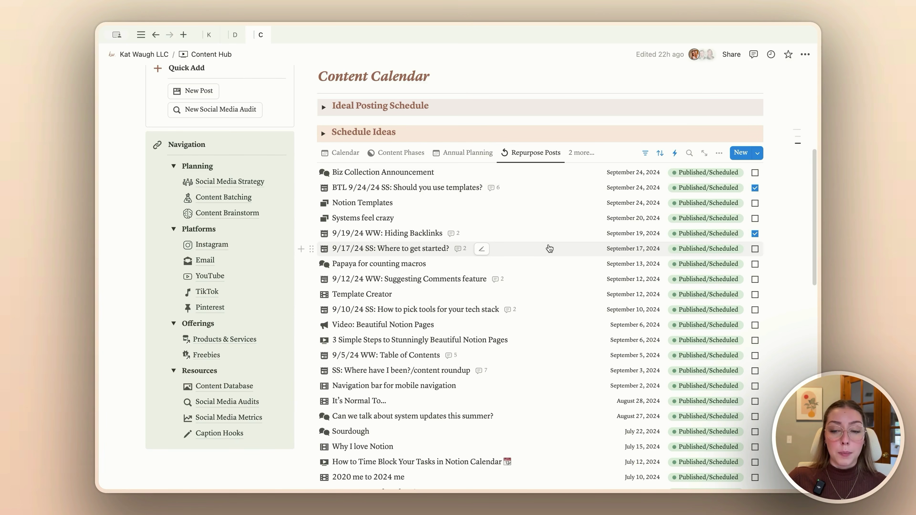
Look through the All Posts list of the content calendar and restore the Calendar view.
click(581, 153)
click(555, 257)
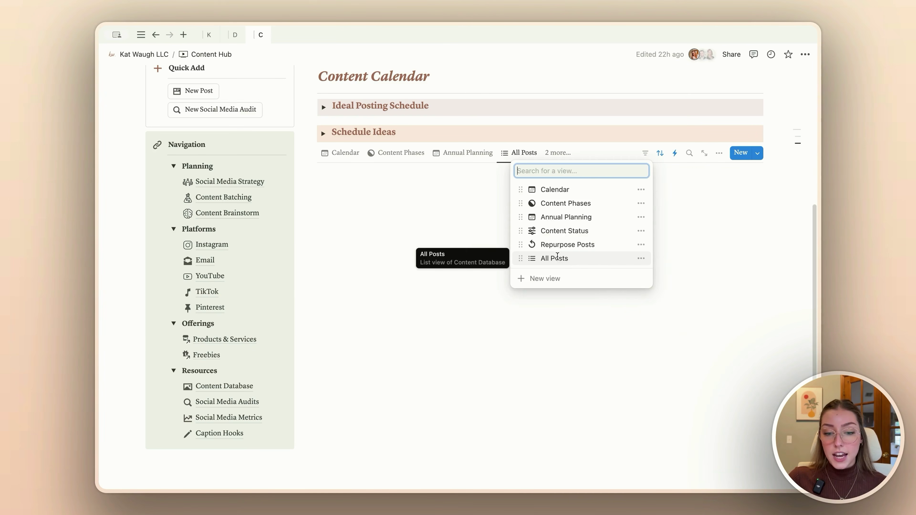
scroll(467, 285, down, 15)
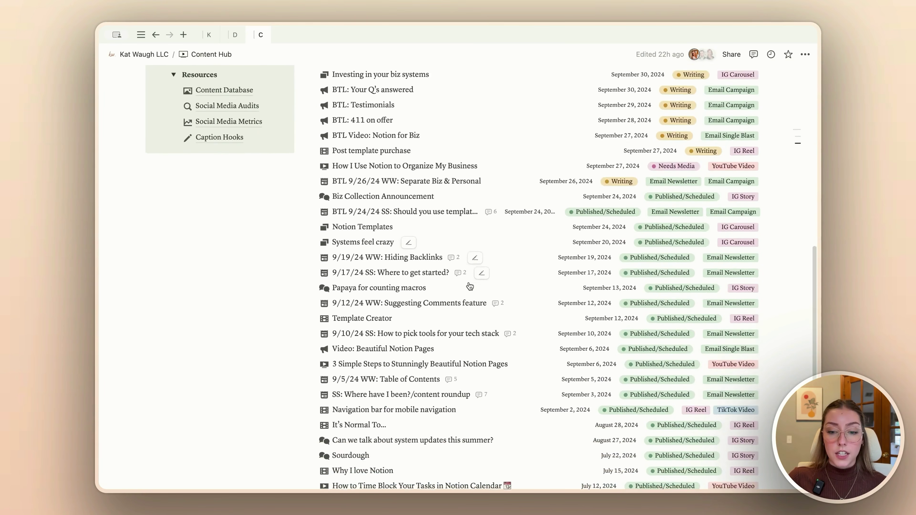
scroll(469, 286, up, 20)
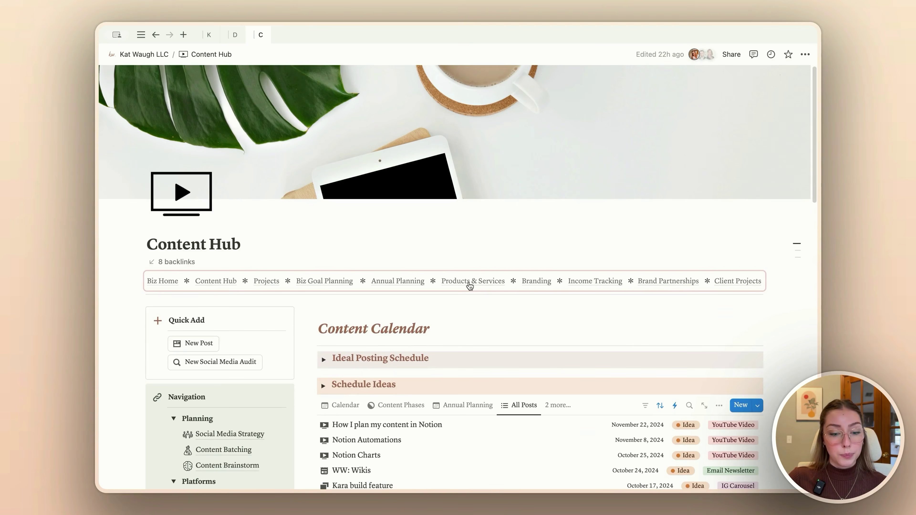
scroll(469, 286, down, 4)
click(345, 267)
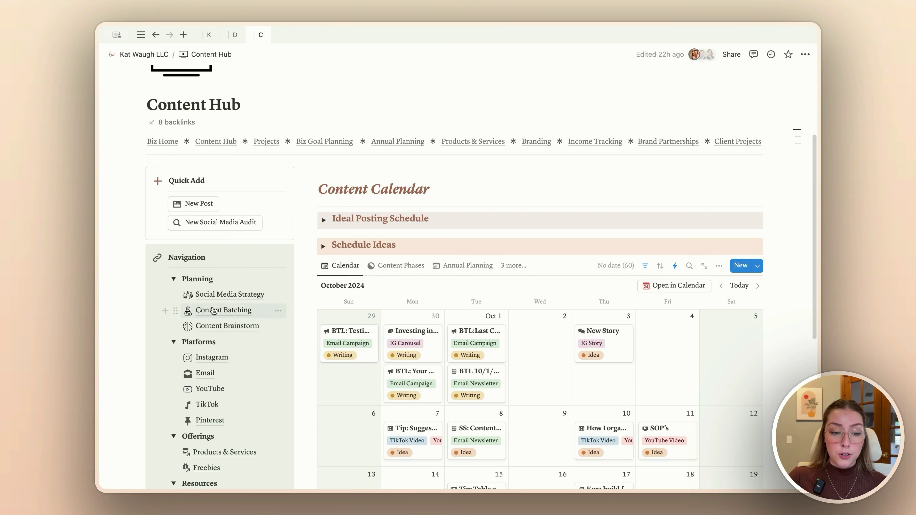
Open Content Batching and review the posts grouped by status, from Writing through Published/Scheduled.
click(221, 311)
scroll(217, 310, down, 5)
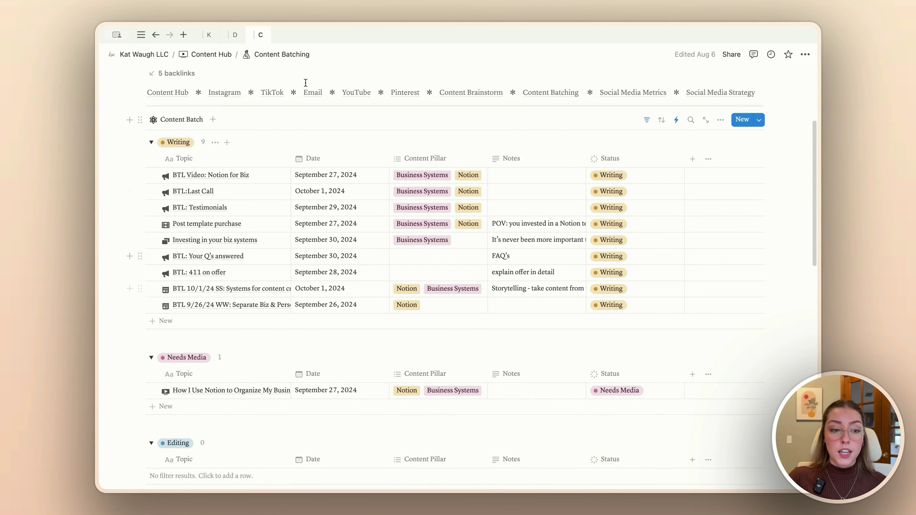
scroll(305, 152, up, 1)
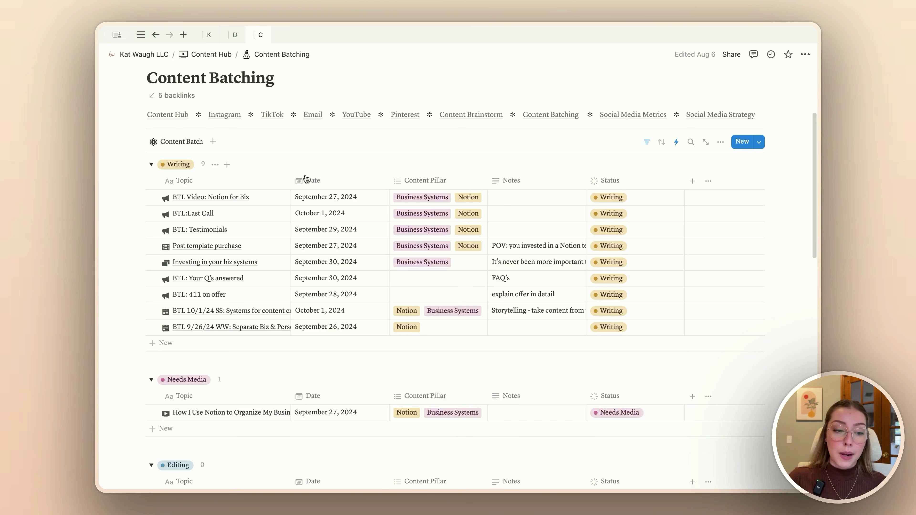
scroll(305, 180, down, 4)
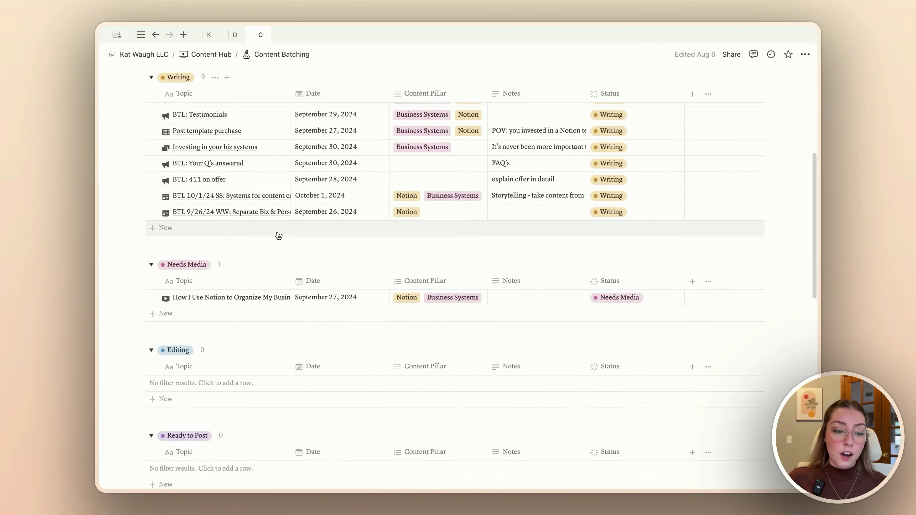
scroll(273, 263, down, 4)
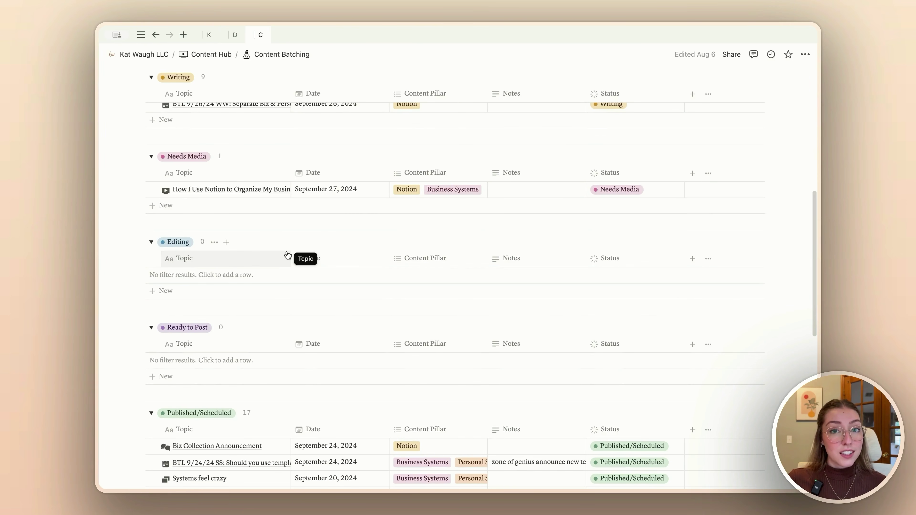
scroll(287, 255, down, 5)
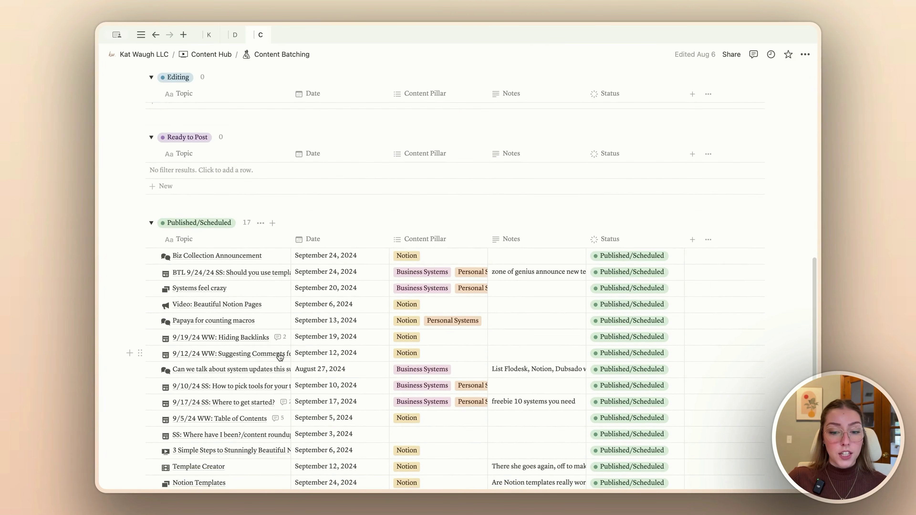
scroll(280, 353, down, 4)
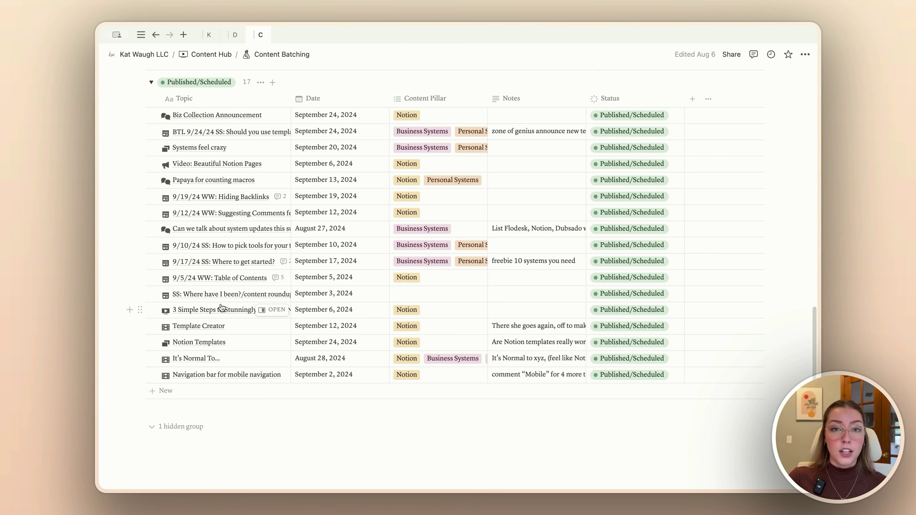
Return from Content Batching to the Content Hub and open the Instagram platform page.
scroll(221, 307, up, 15)
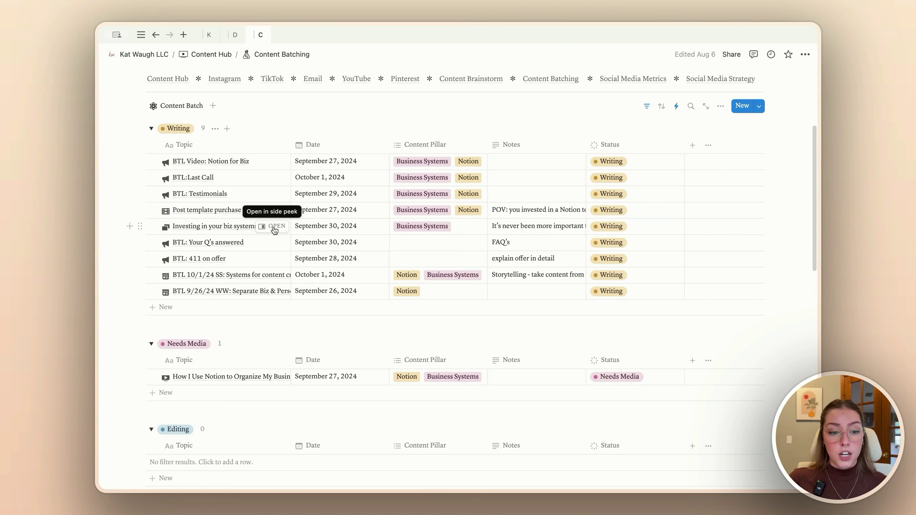
scroll(272, 225, up, 5)
click(211, 54)
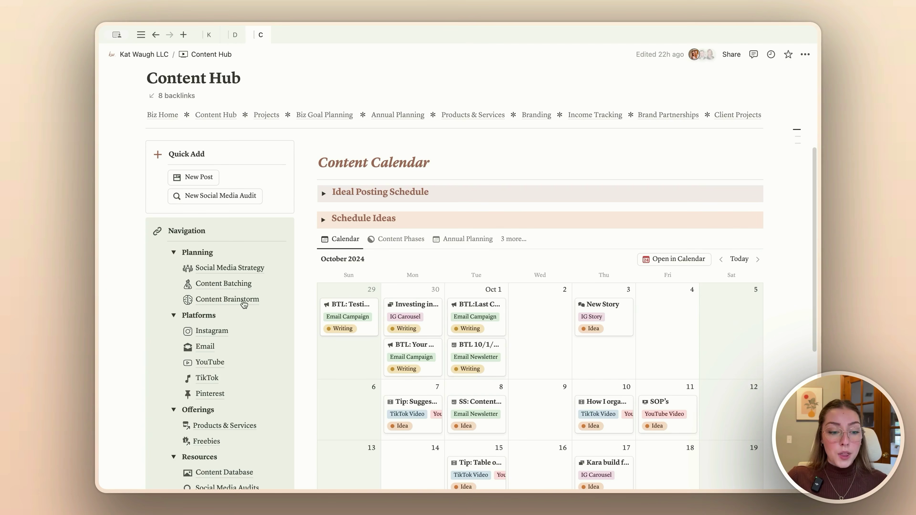
scroll(244, 304, down, 2)
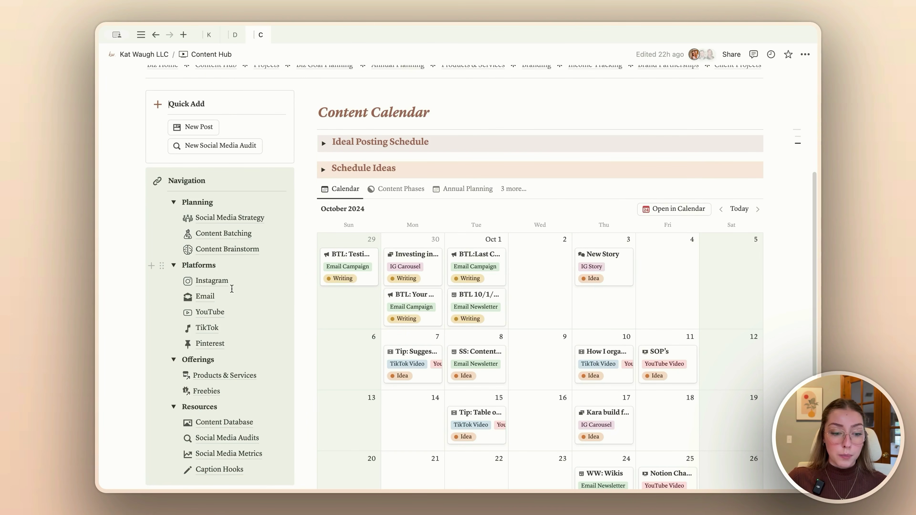
click(219, 278)
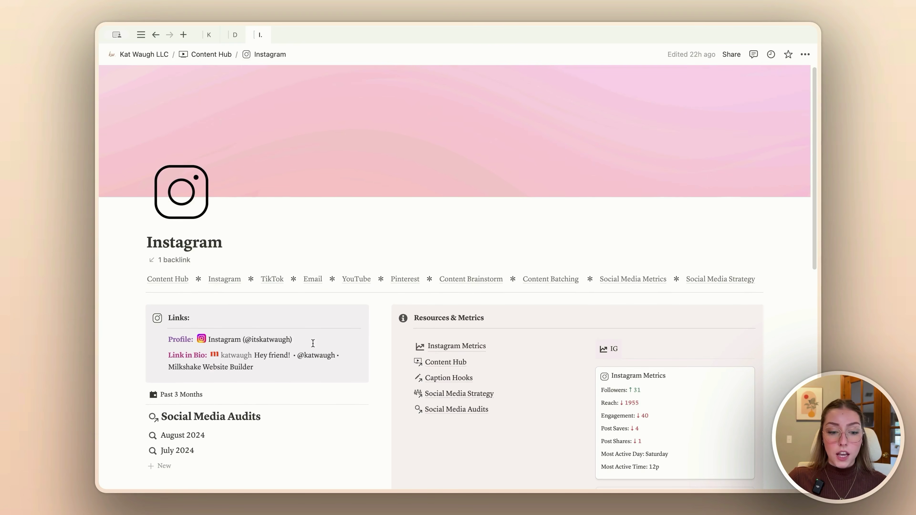
Review the Instagram page's links and resources, including the monthly Instagram Metrics table, ending back on the Instagram page.
scroll(312, 342, down, 4)
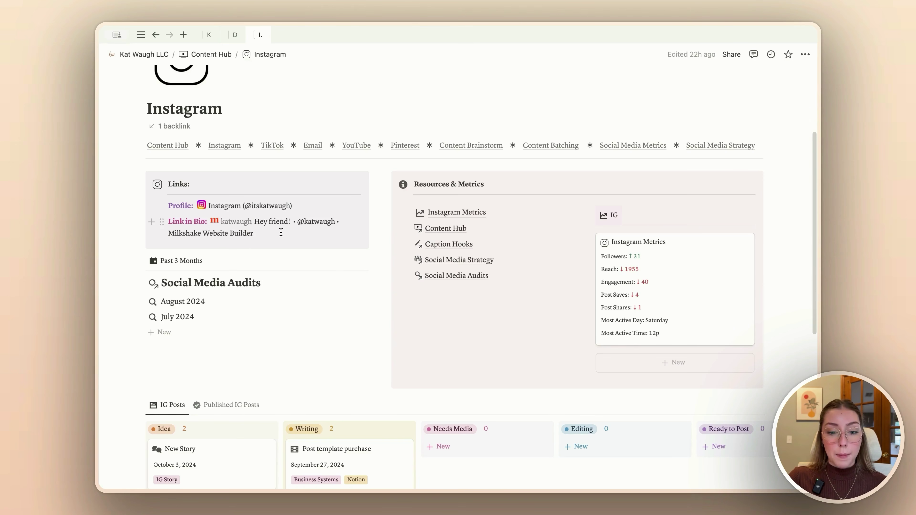
click(458, 216)
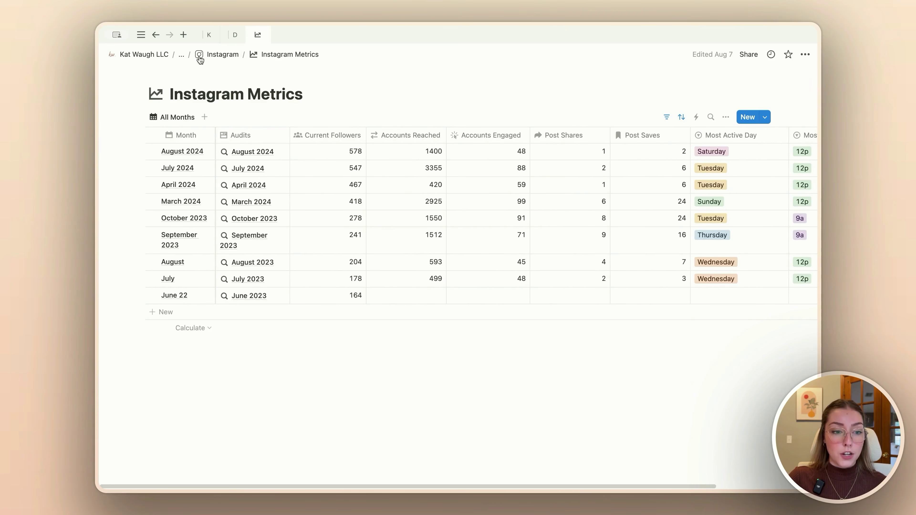
click(155, 34)
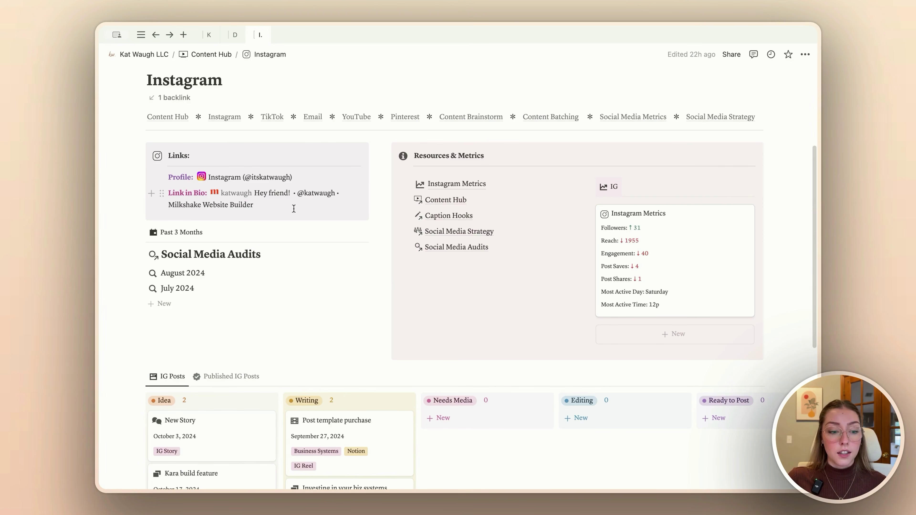
Examine the IG Posts board through its Published/Scheduled column and the Published IG Posts list.
scroll(290, 328, down, 6)
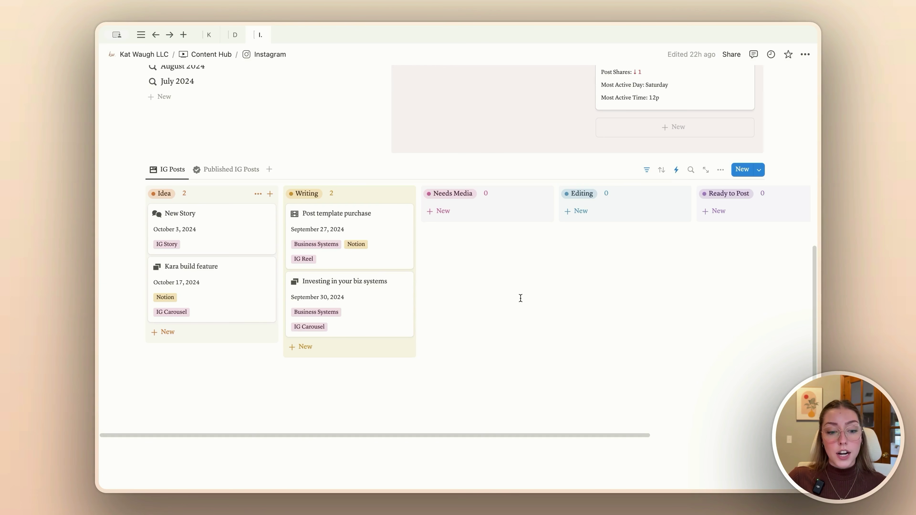
scroll(521, 298, right, 5)
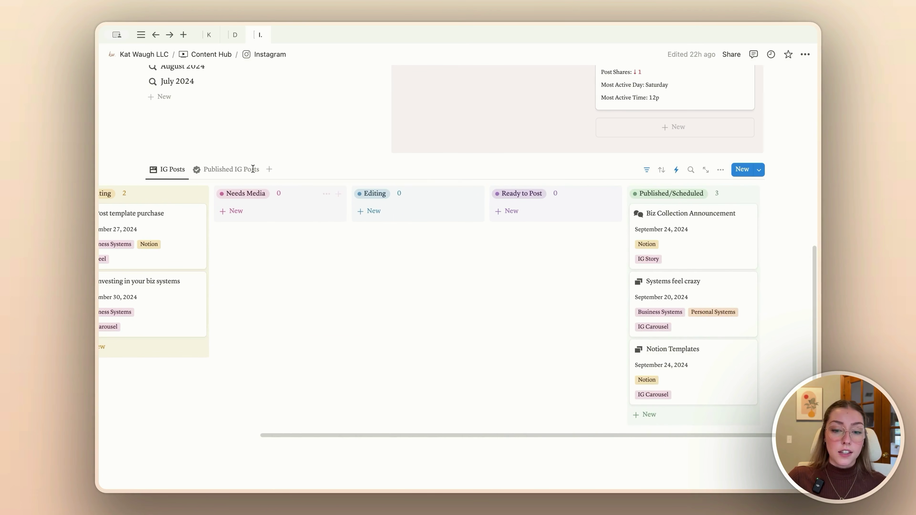
click(256, 175)
scroll(333, 317, down, 4)
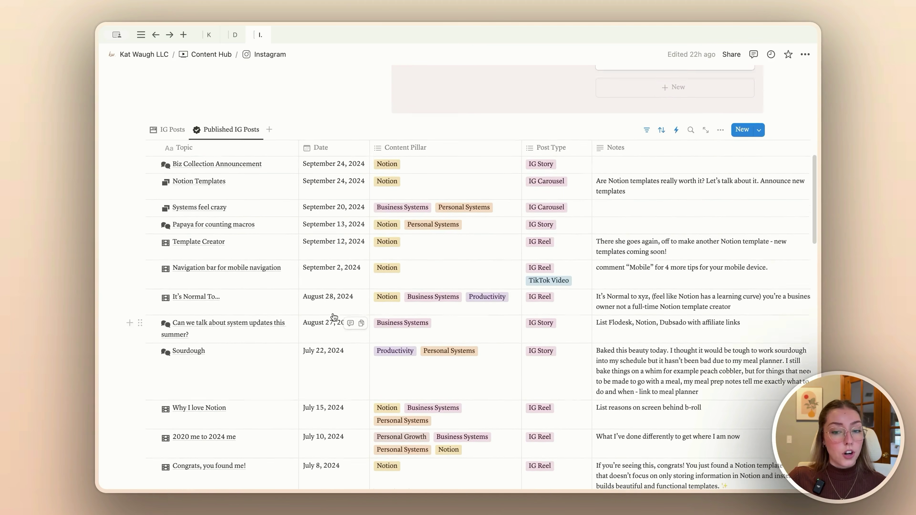
scroll(333, 317, up, 8)
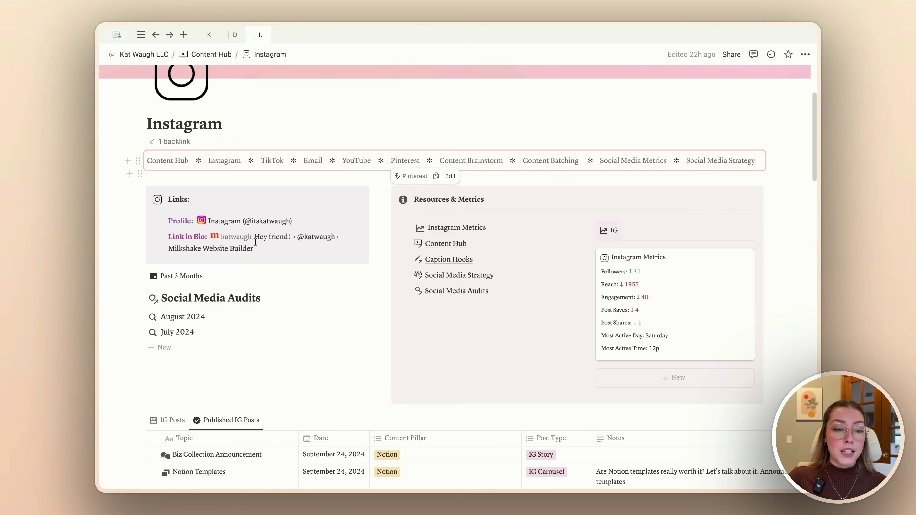
scroll(218, 325, up, 3)
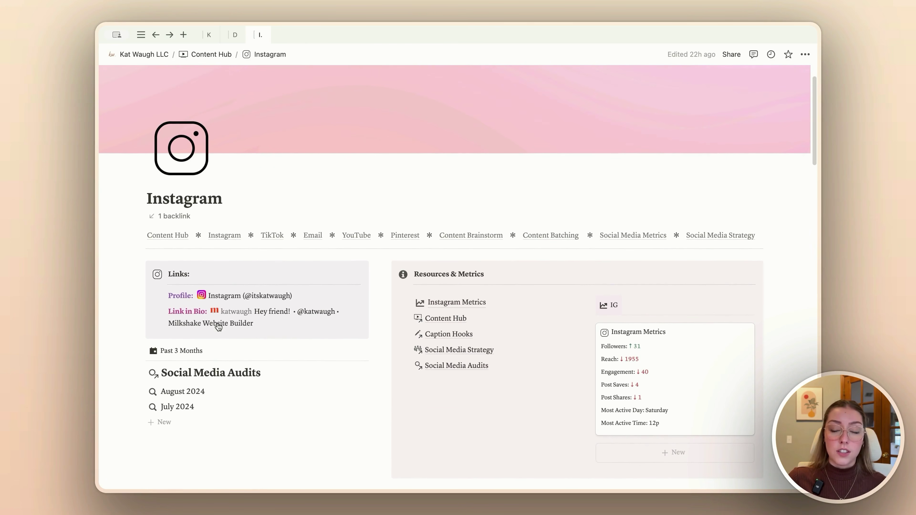
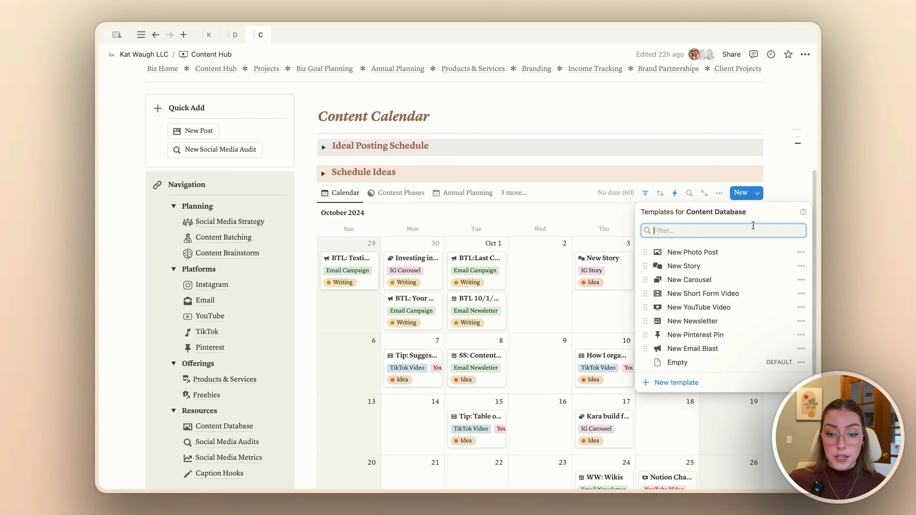
Dismiss the Content Database template list and inspect the script, shot list, caption and to-do sections of the October 10 TikTok video post.
key(Escape)
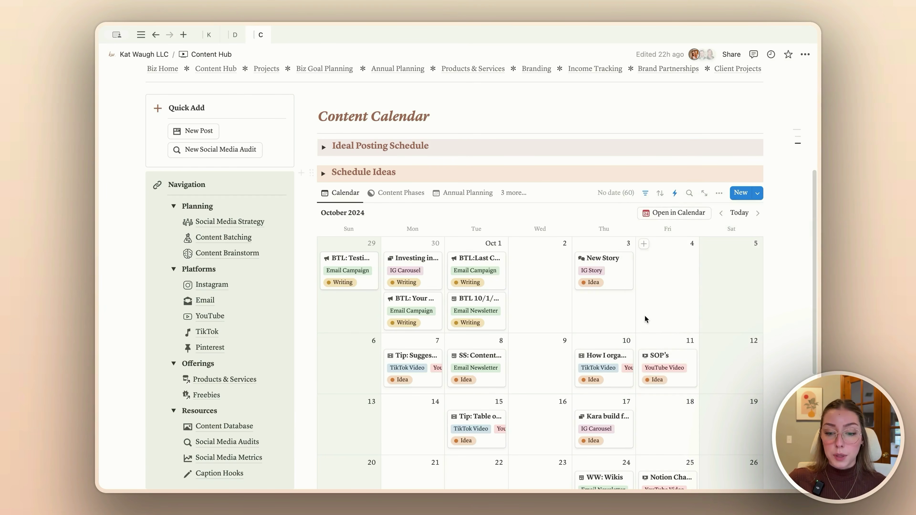
scroll(645, 318, down, 3)
scroll(644, 318, up, 1)
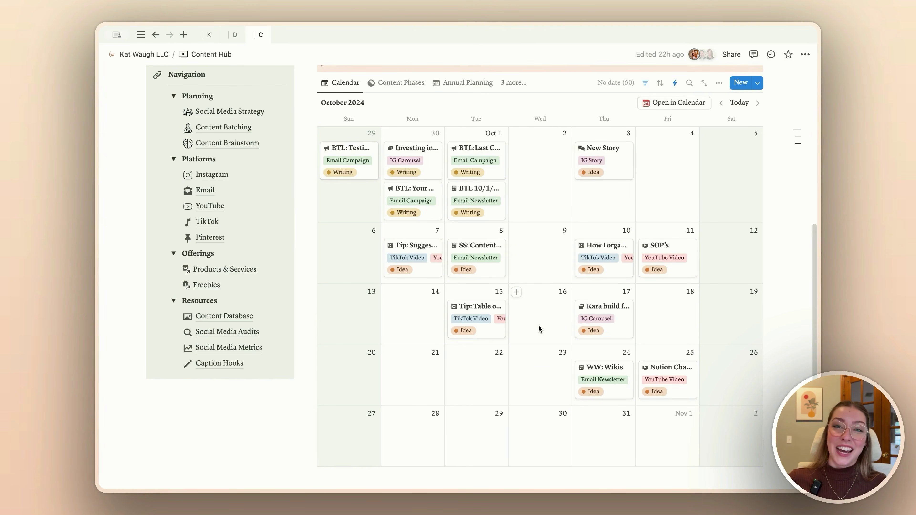
click(614, 273)
scroll(541, 319, down, 8)
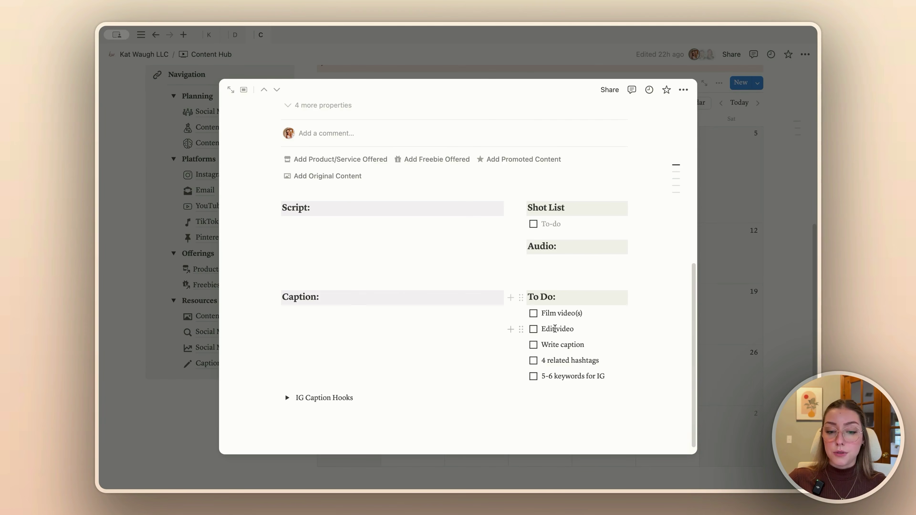
key(Escape)
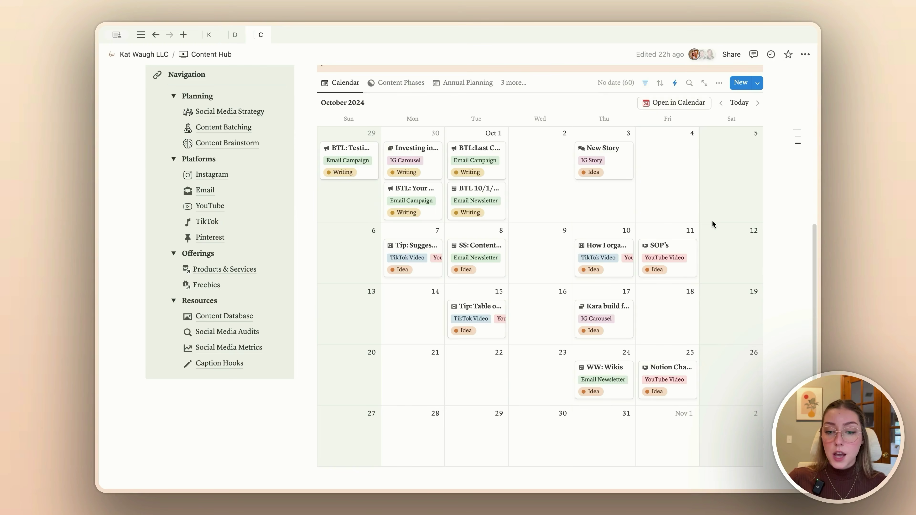
Generate the preset video to-dos in the October 11 "SOP's" YouTube post, review the task columns and close the post.
click(682, 266)
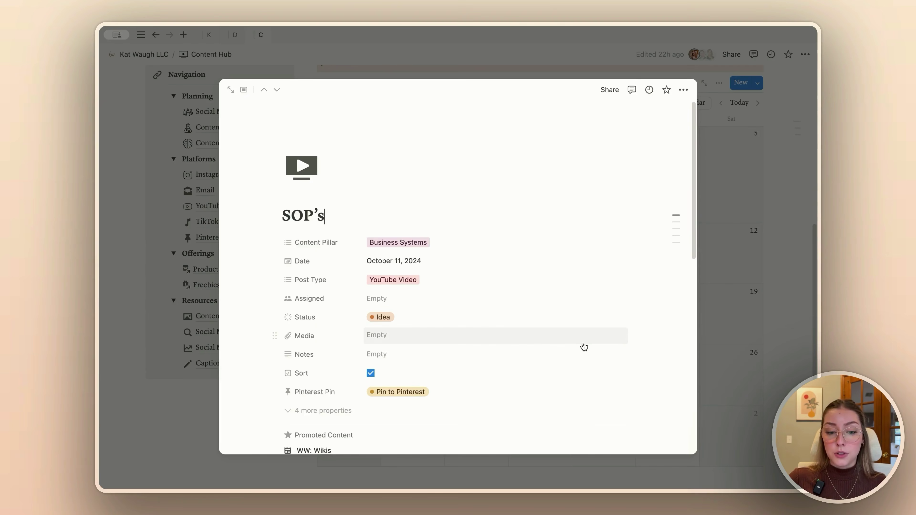
scroll(584, 347, down, 10)
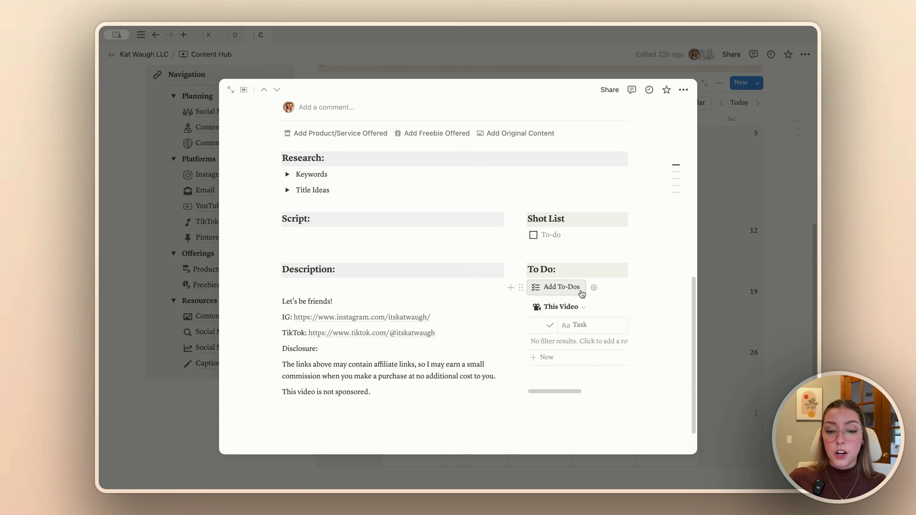
scroll(581, 294, down, 2)
click(561, 245)
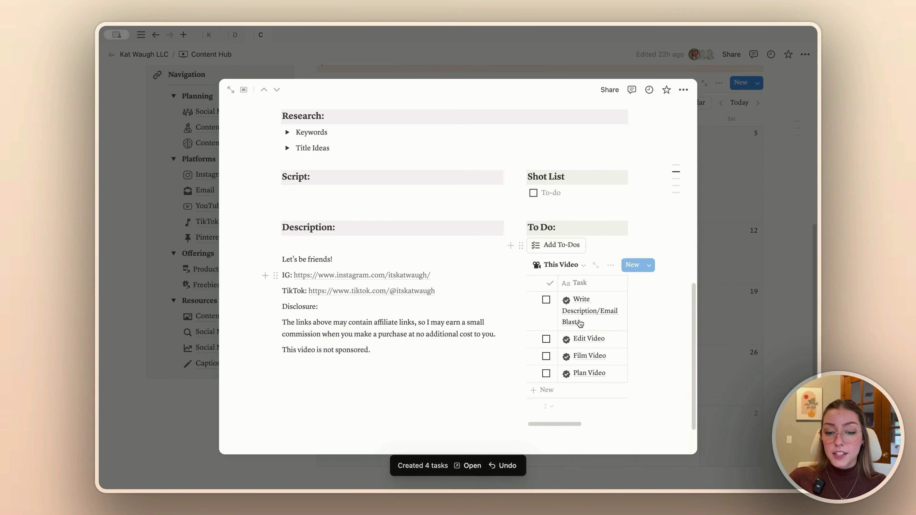
scroll(610, 354, right, 2)
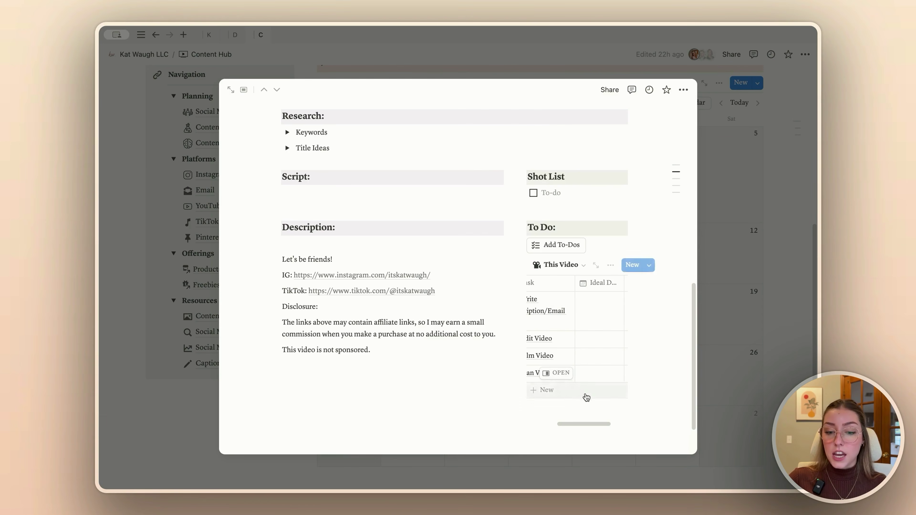
scroll(604, 356, left, 3)
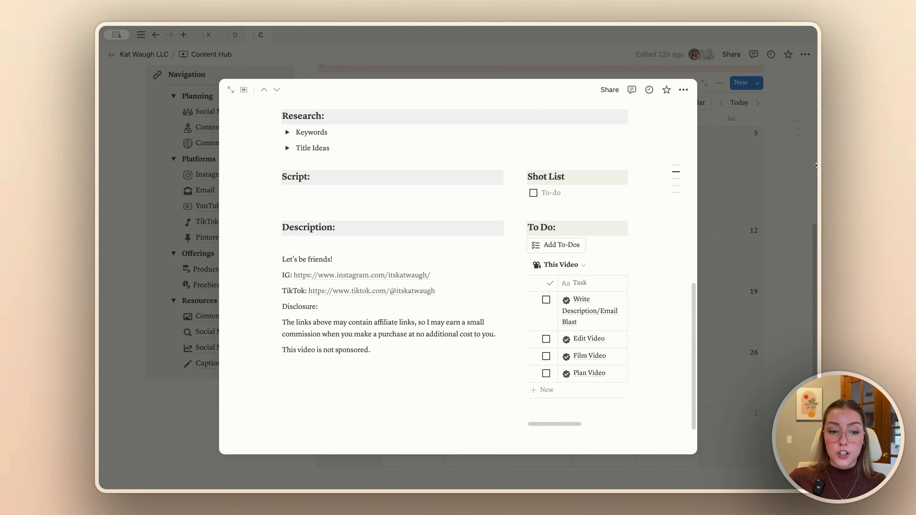
click(789, 193)
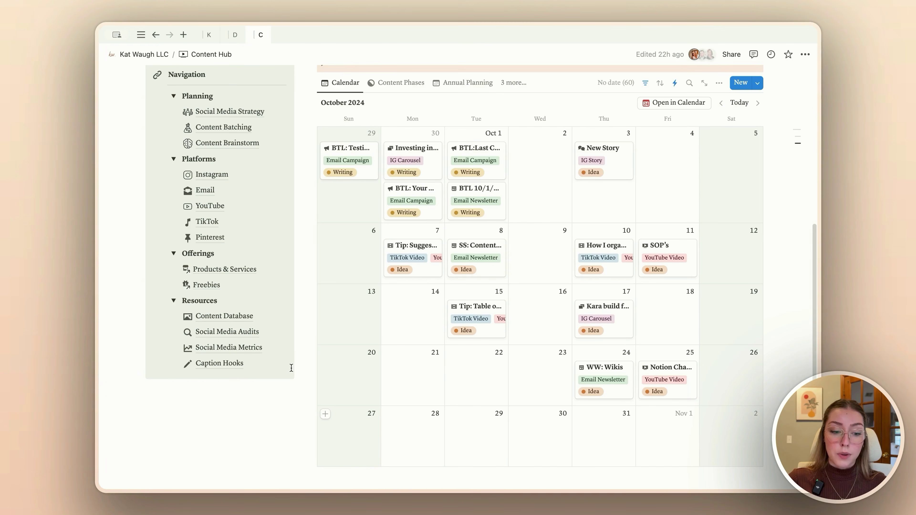
Open the Social Media Audits database and bring up its New Audit template for editing as a full page.
click(240, 332)
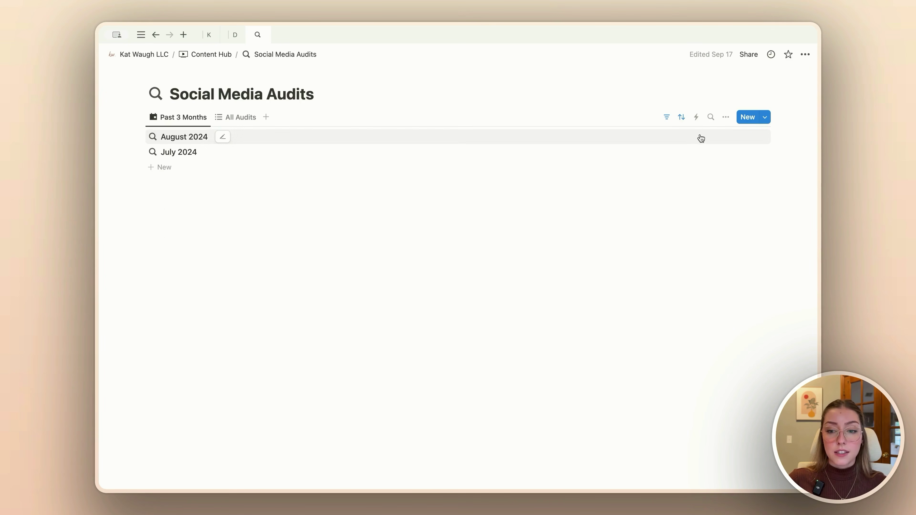
click(764, 117)
click(800, 153)
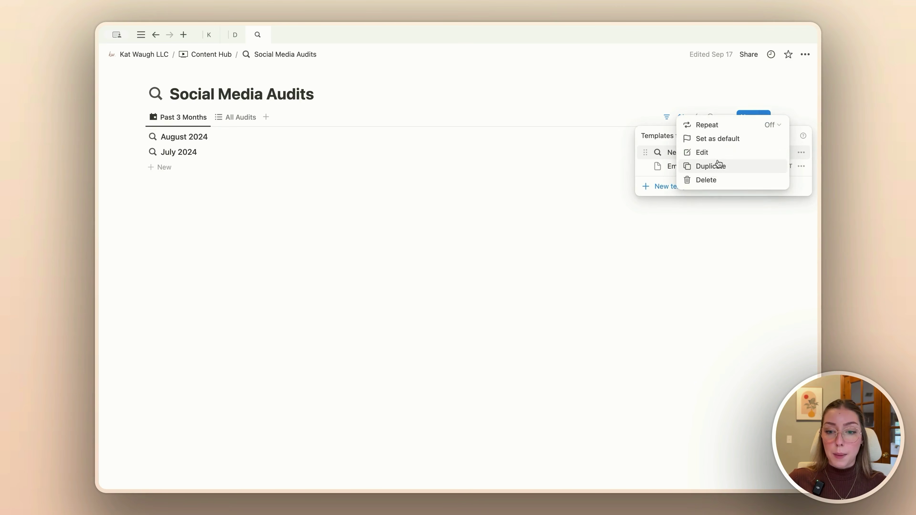
click(709, 151)
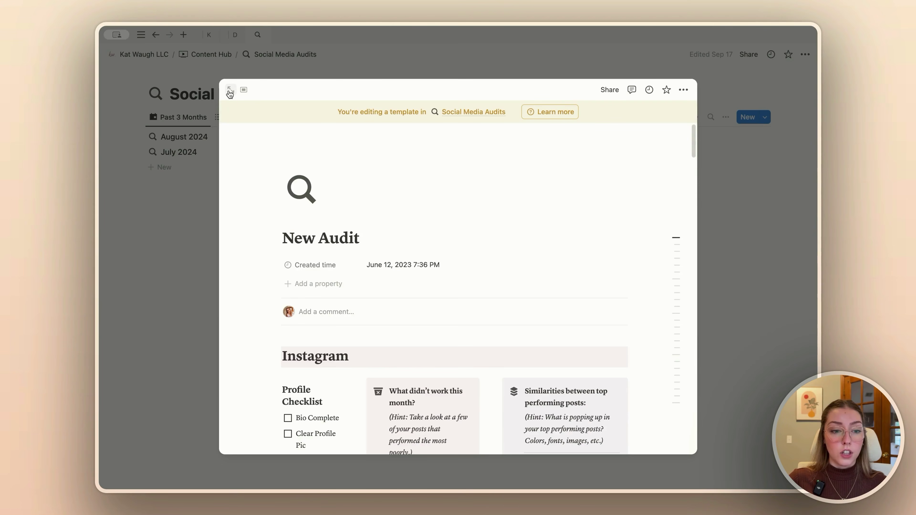
click(231, 90)
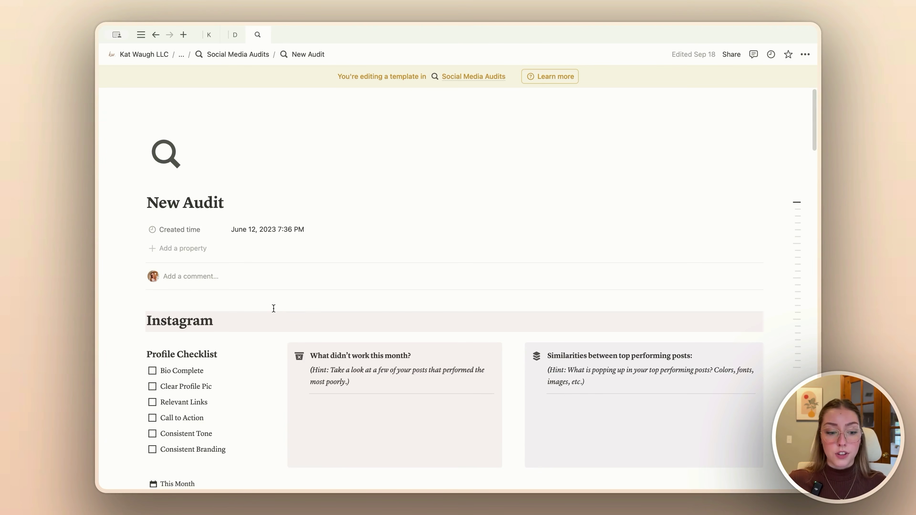
Review the New Audit template's Instagram, Email, YouTube and TikTok sections through the Overview and content idea prompt at the end.
scroll(273, 308, down, 5)
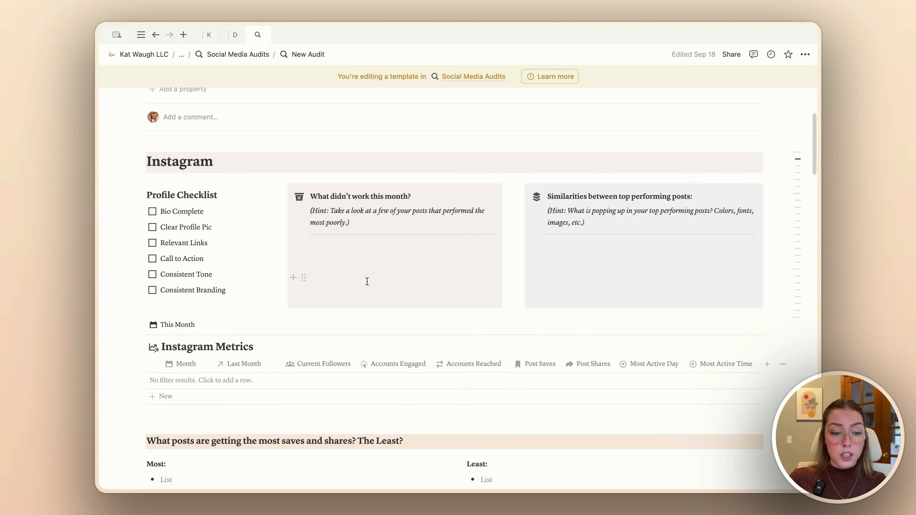
scroll(367, 281, down, 4)
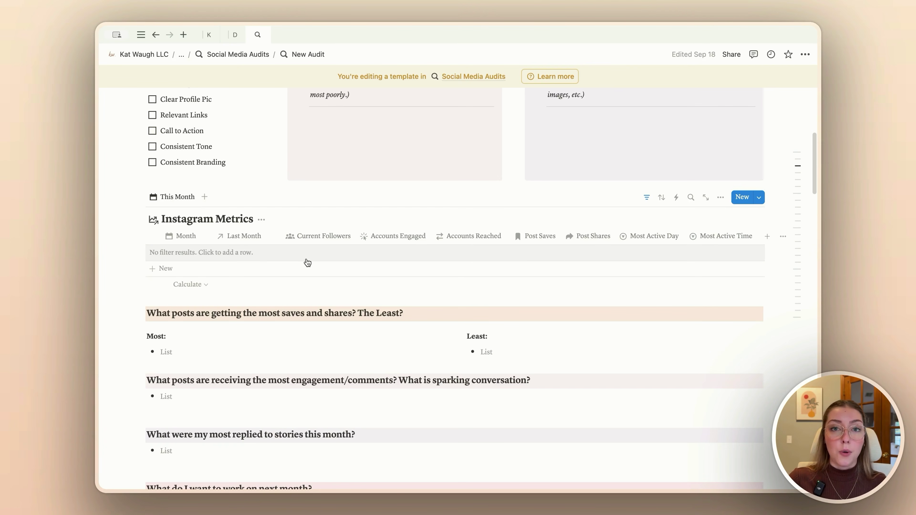
scroll(289, 328, down, 10)
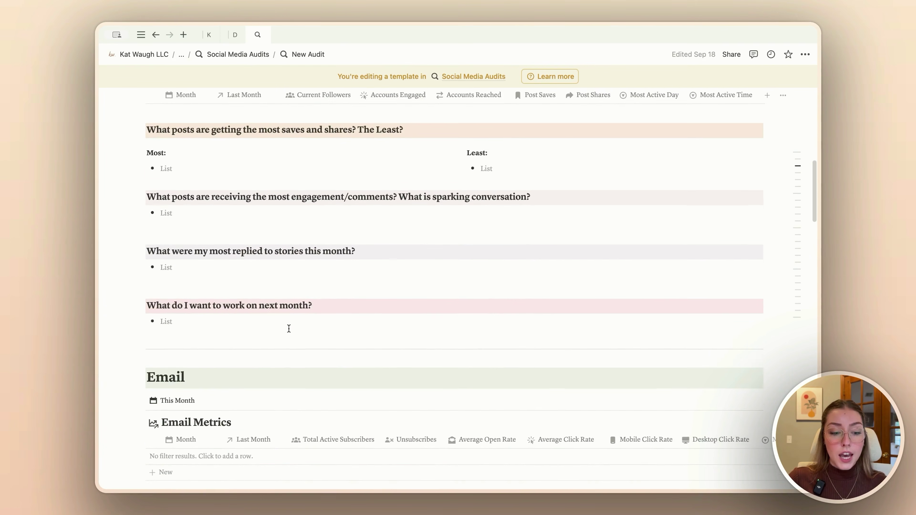
scroll(288, 328, down, 1)
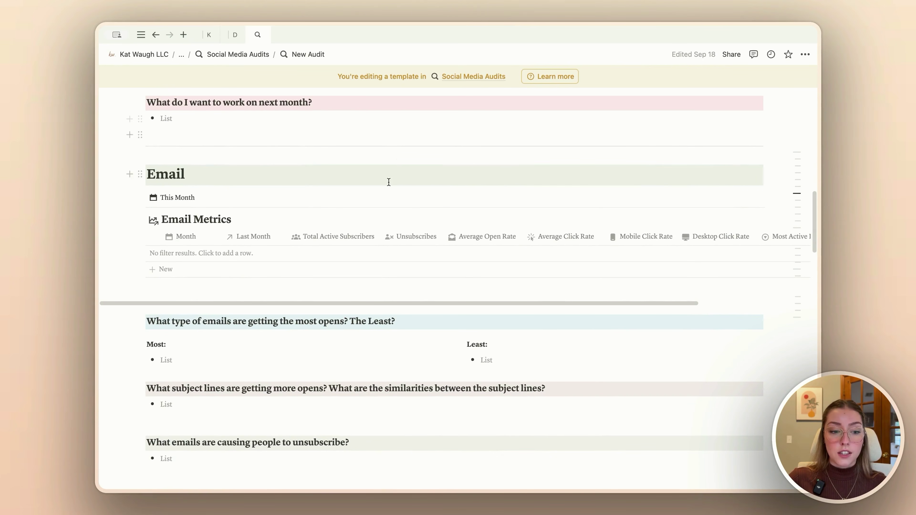
scroll(389, 182, down, 11)
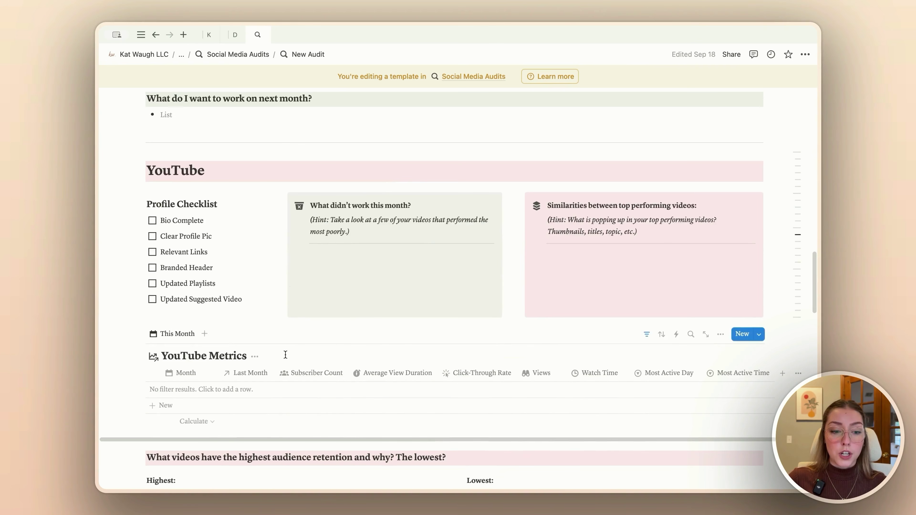
scroll(285, 354, down, 11)
scroll(285, 355, down, 10)
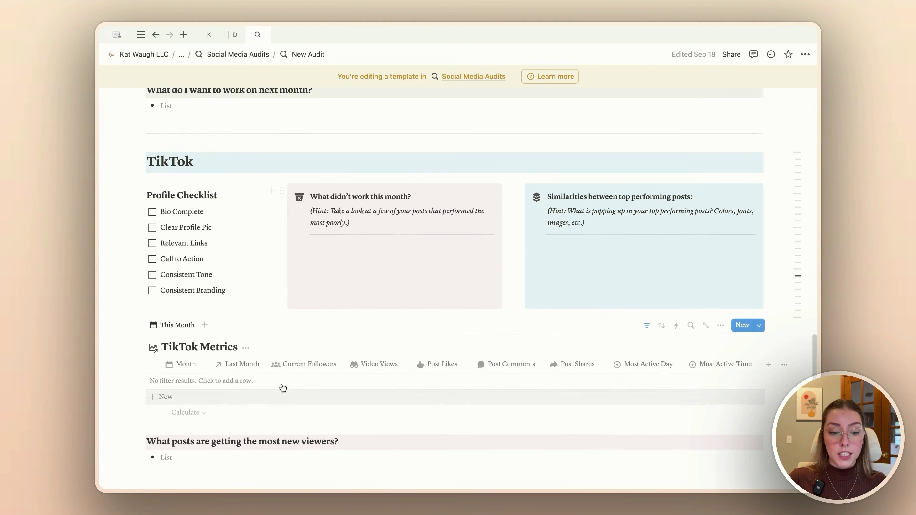
scroll(322, 207, down, 4)
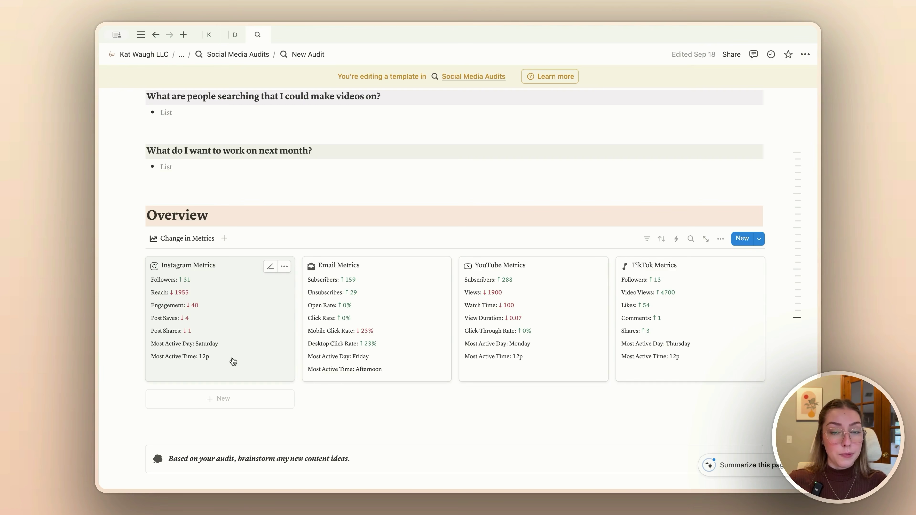
scroll(335, 389, down, 7)
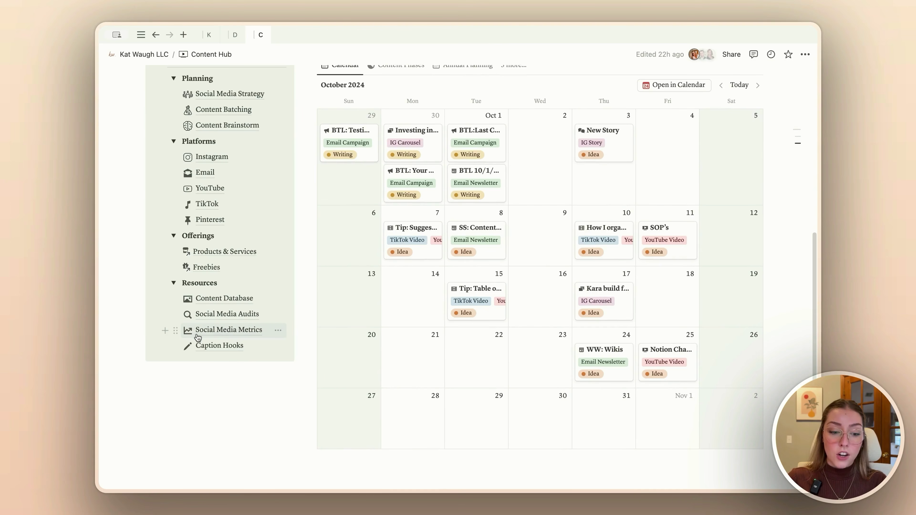
Check Social Media Metrics from the Content Hub's resources and return to the business home page.
click(213, 332)
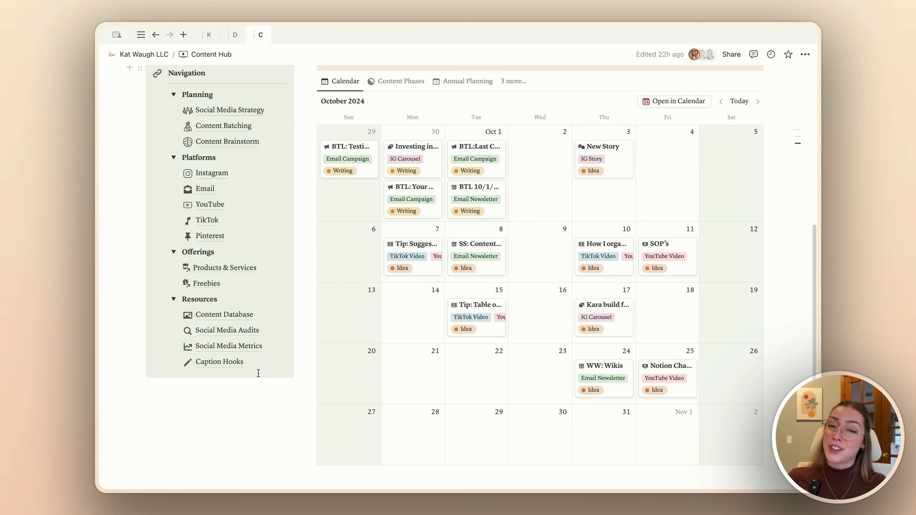
scroll(258, 373, up, 10)
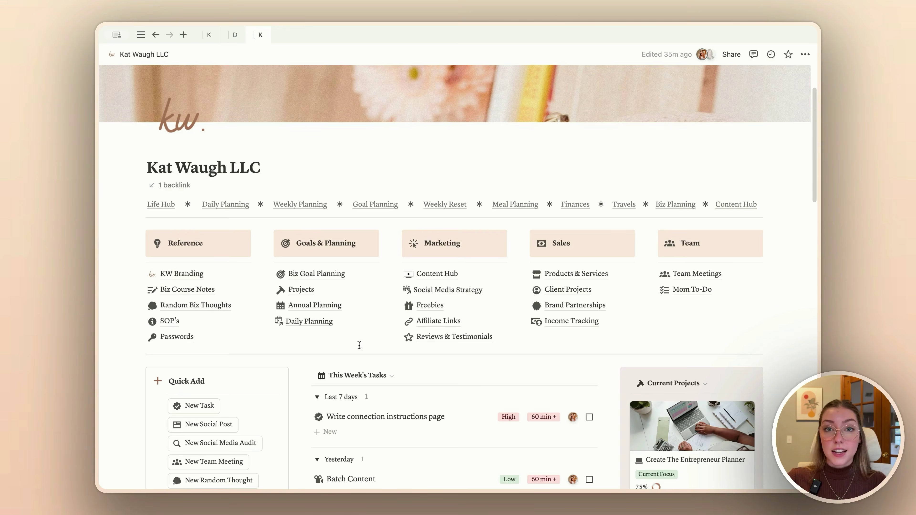
Open the Freebies database, look through its Retired Freebies, Ideas & Working On and Active Freebies views, and return to the business home page.
click(429, 305)
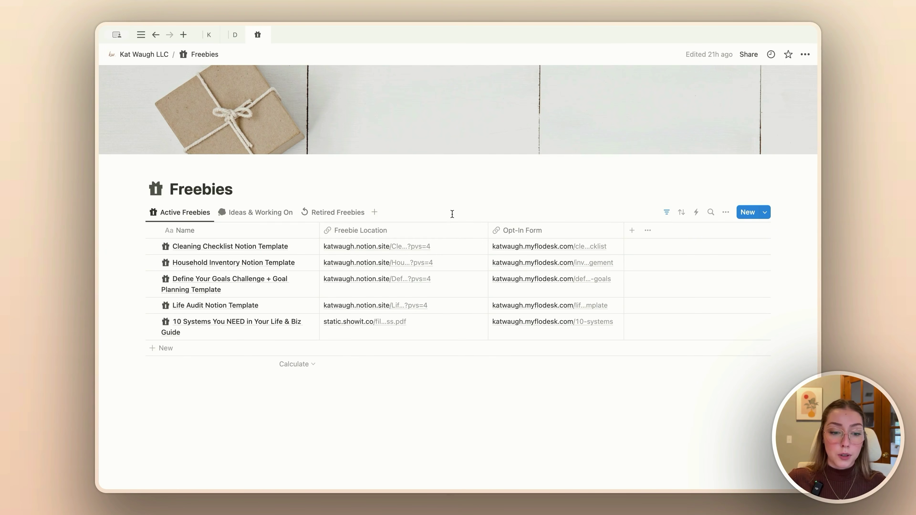
click(331, 212)
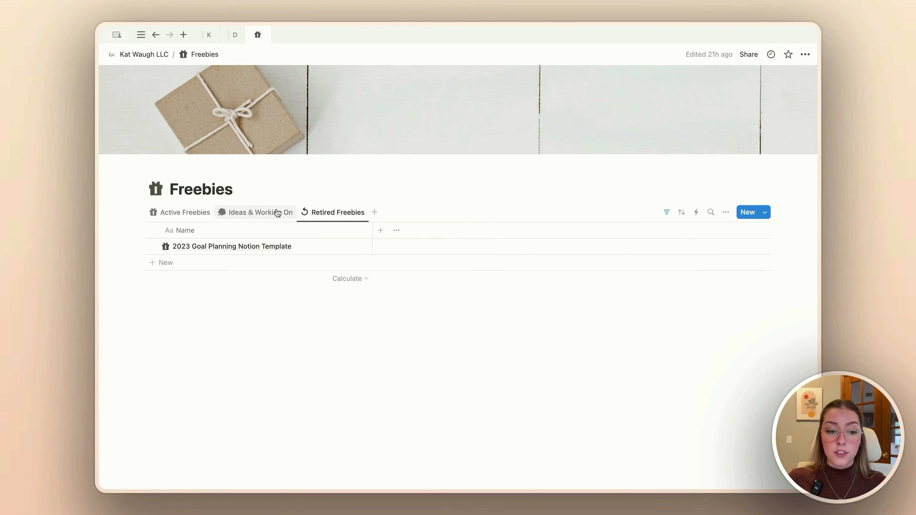
click(259, 213)
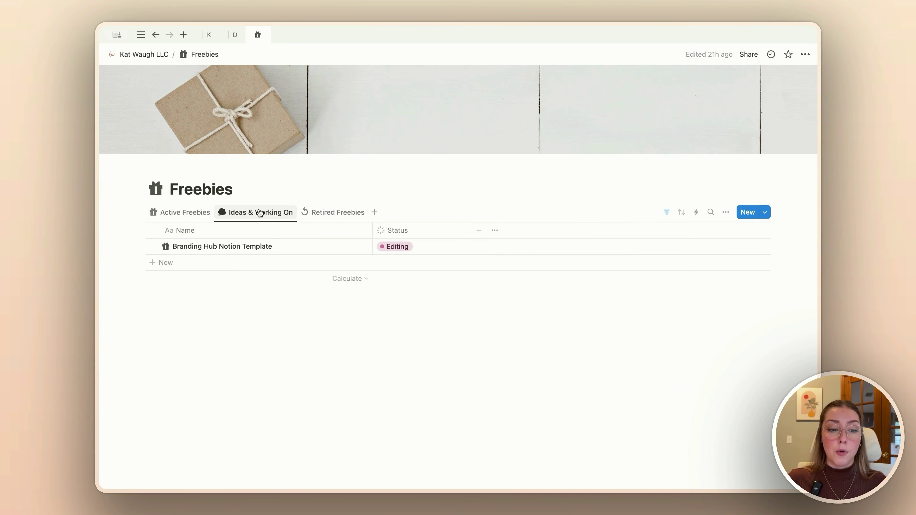
click(193, 214)
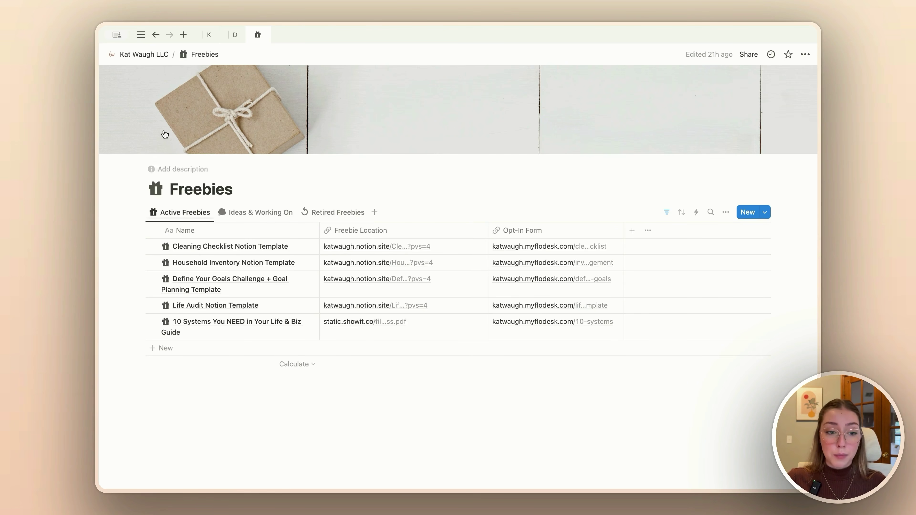
click(152, 54)
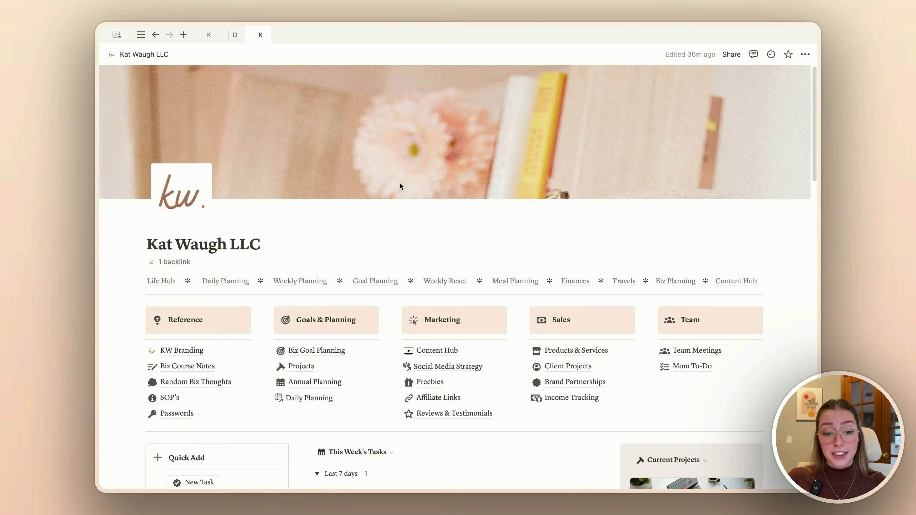
Open the Affiliate Links database under Marketing, review its brands, links and details, and return to the business home page.
scroll(468, 320, down, 5)
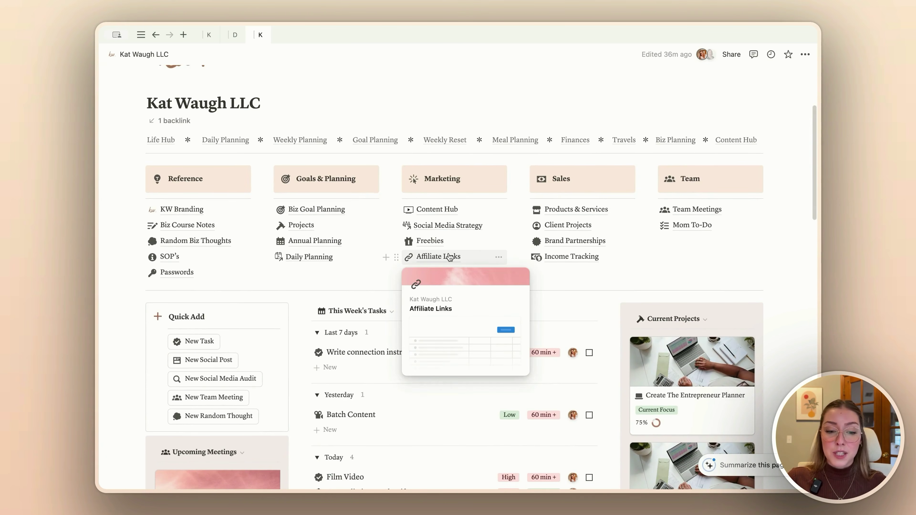
click(436, 257)
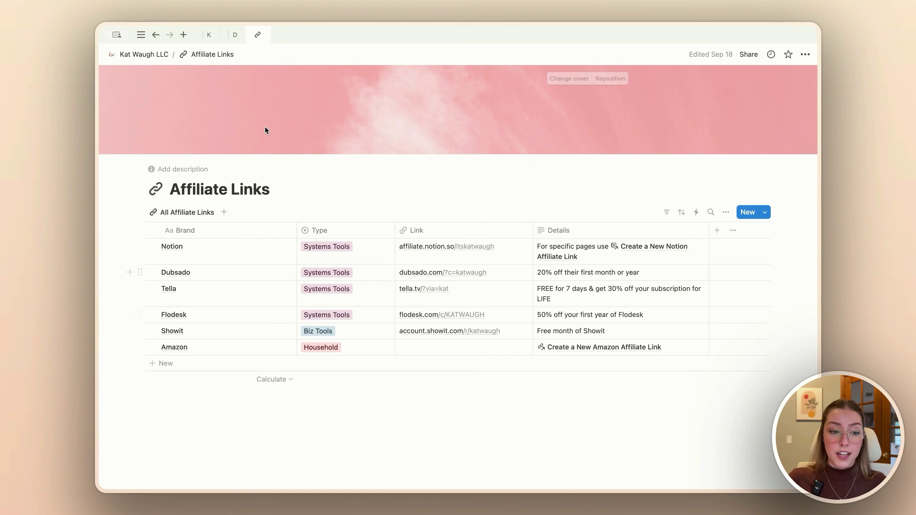
click(155, 57)
Open Reviews & Testimonials, read the full "When I say this is the one, this IS the one!" review, and return to the business home page.
scroll(432, 289, down, 3)
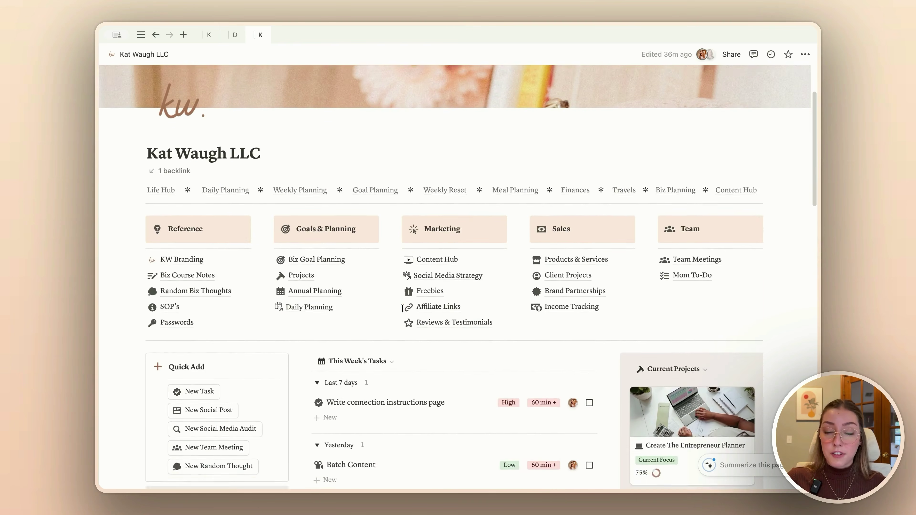
click(463, 324)
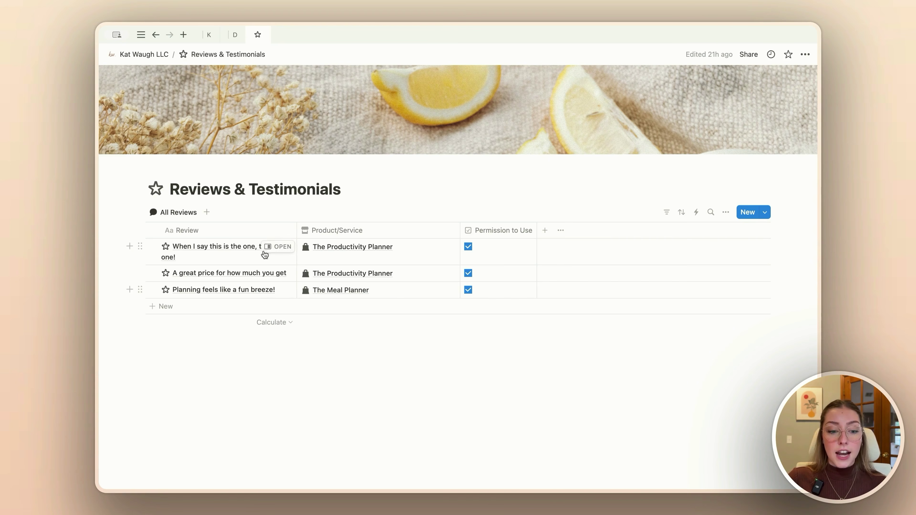
mouse_move(250, 261)
click(282, 247)
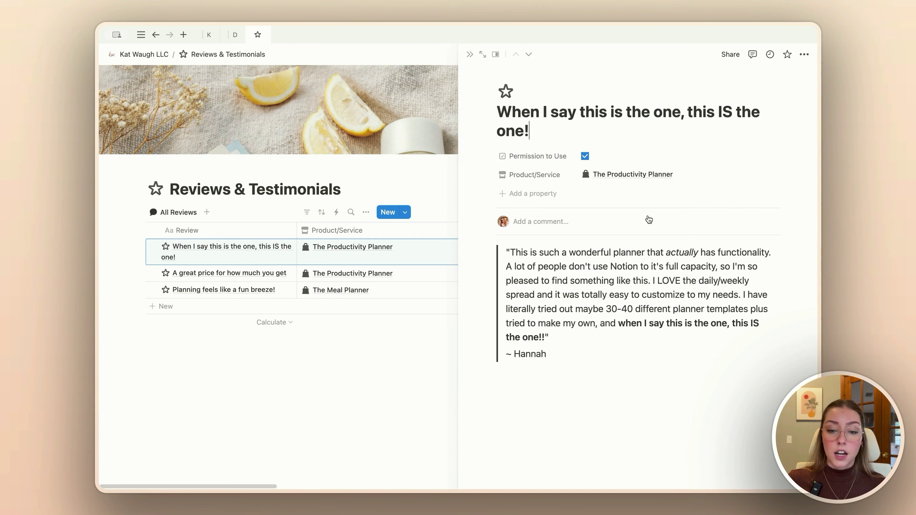
click(470, 54)
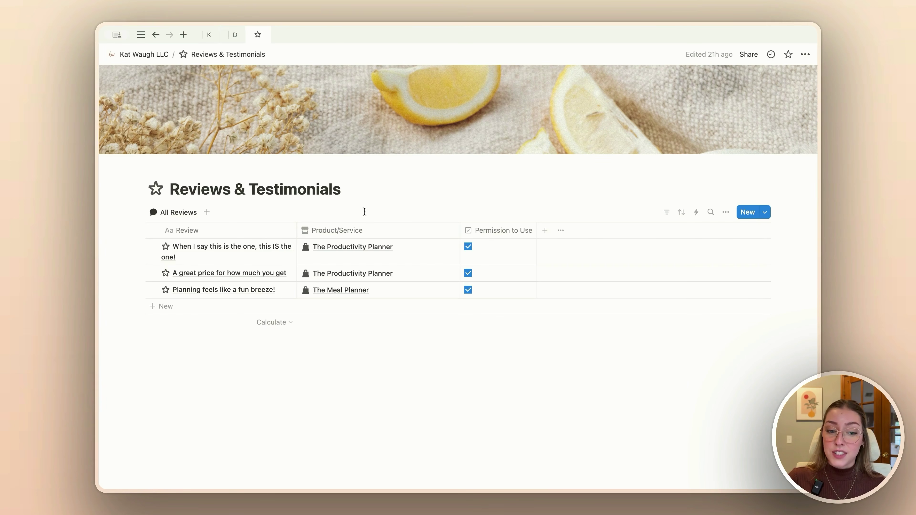
click(154, 56)
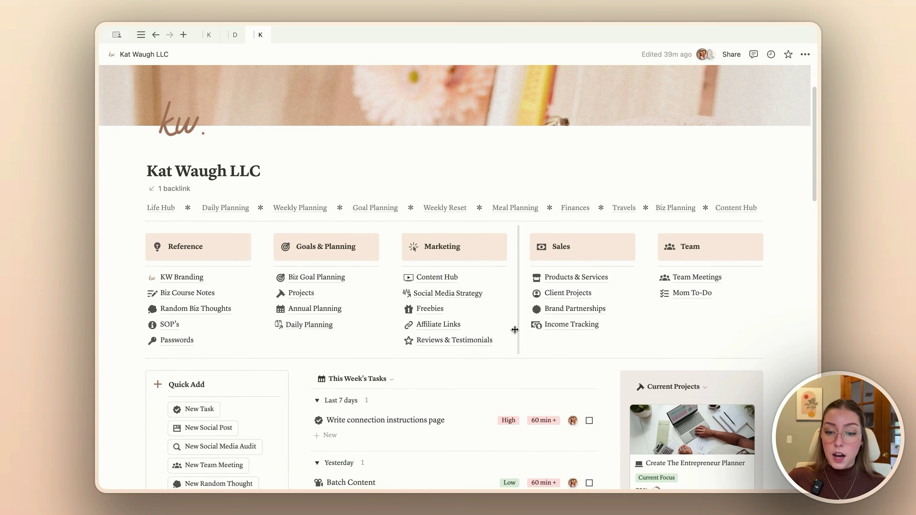
Open Products & Services under Sales and look through the Products section's Current Products, Creating and Retired views.
click(568, 281)
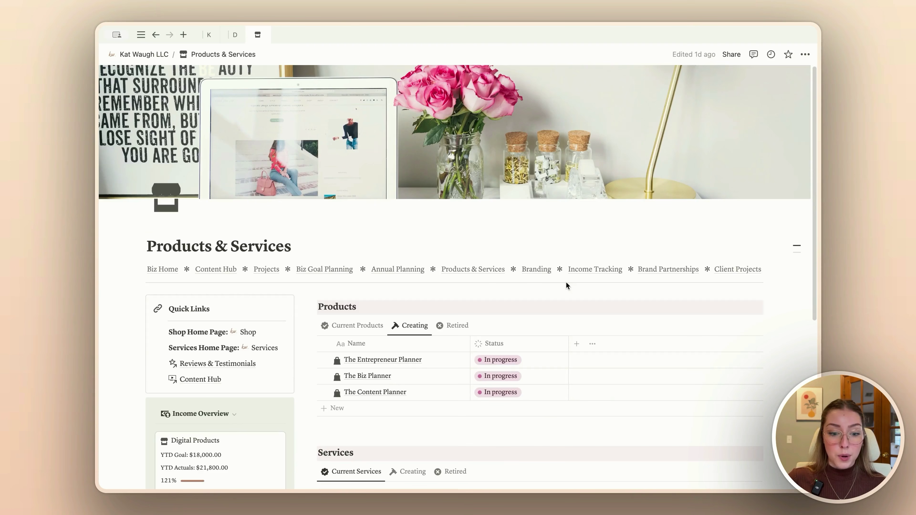
scroll(567, 285, down, 3)
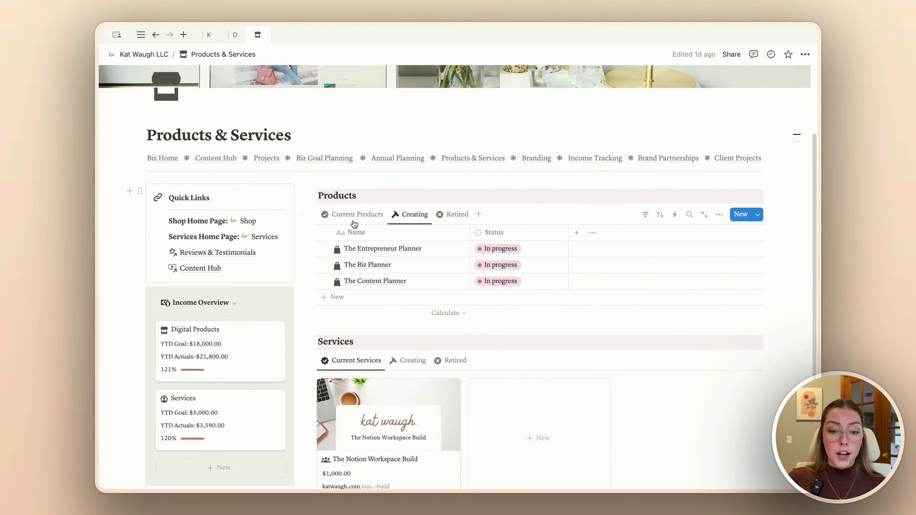
click(354, 221)
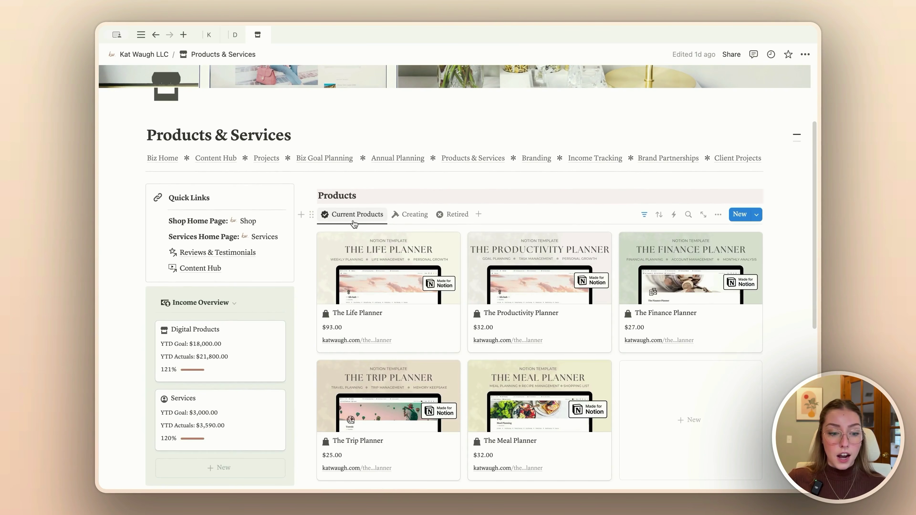
scroll(355, 222, down, 3)
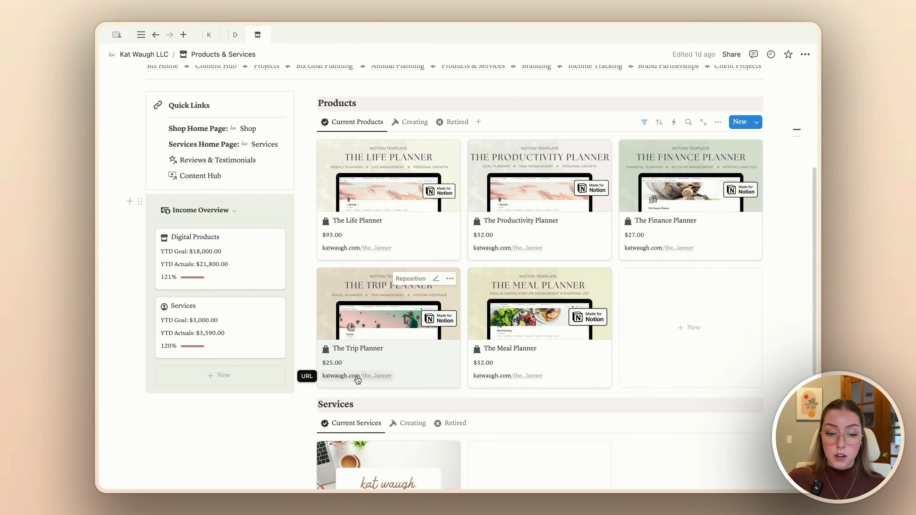
scroll(384, 231, up, 1)
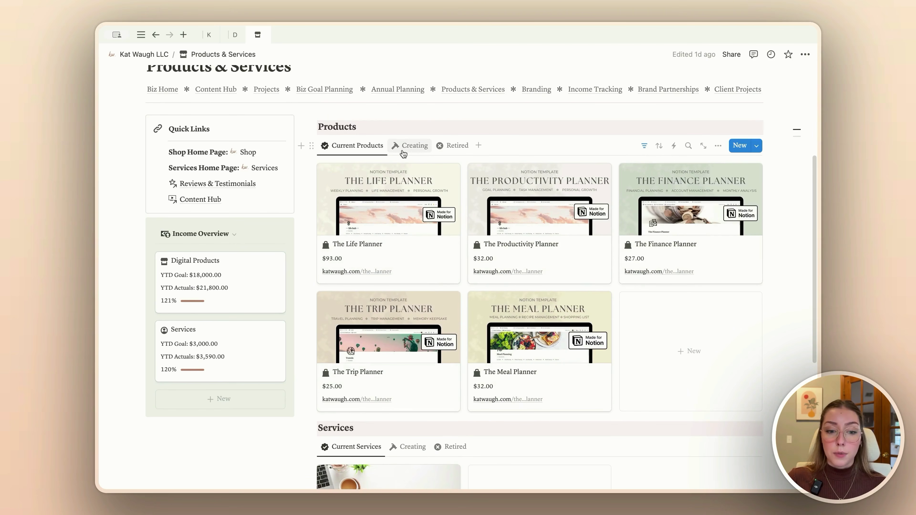
click(404, 148)
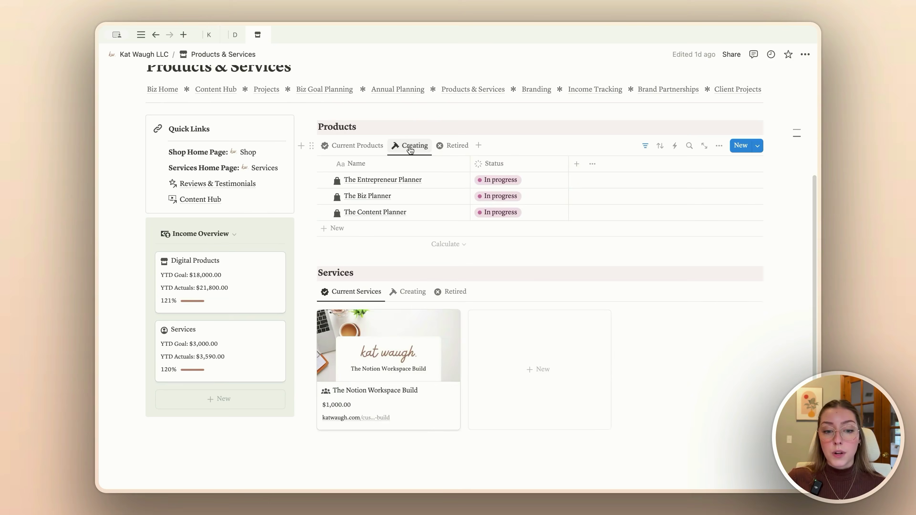
click(459, 144)
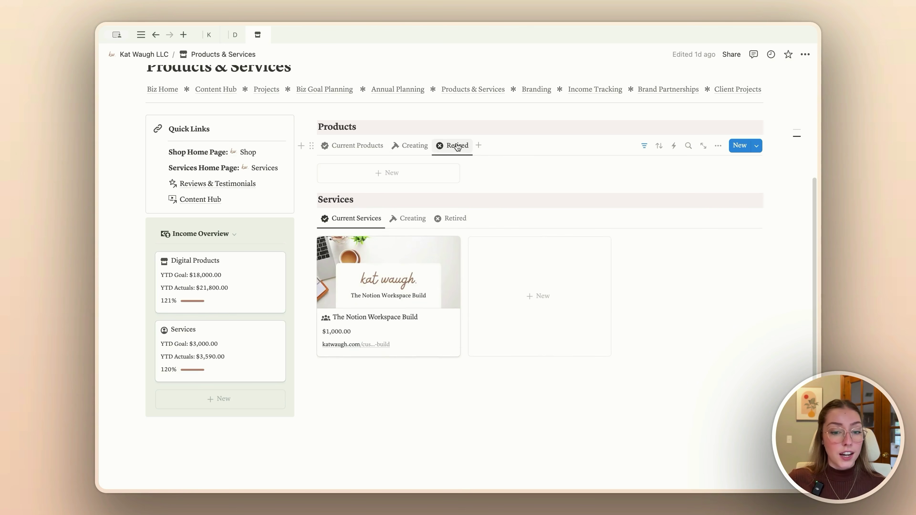
click(413, 146)
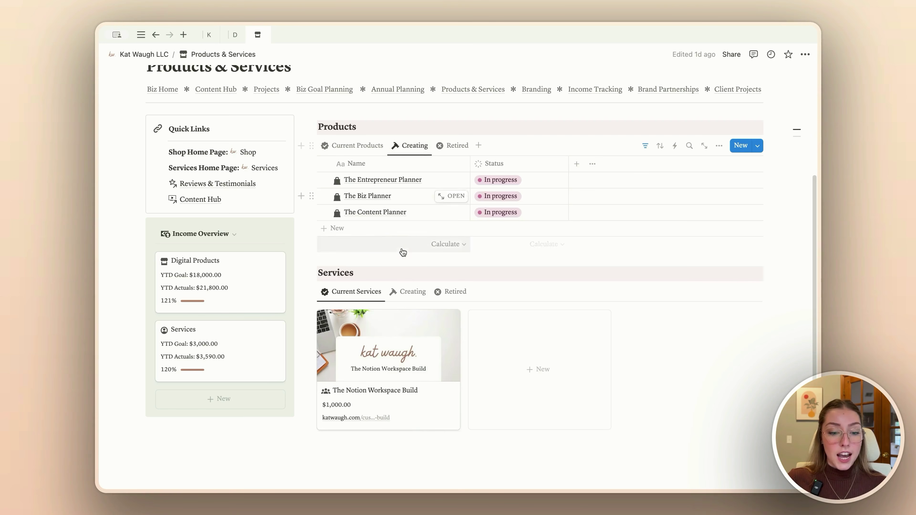
Look through the Current Services, Creating and Retired views of the Services section.
scroll(403, 251, down, 3)
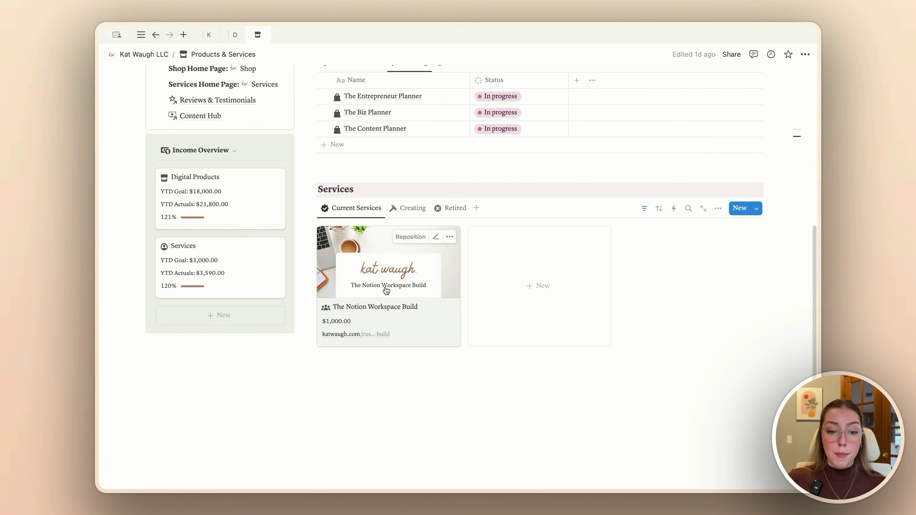
click(413, 213)
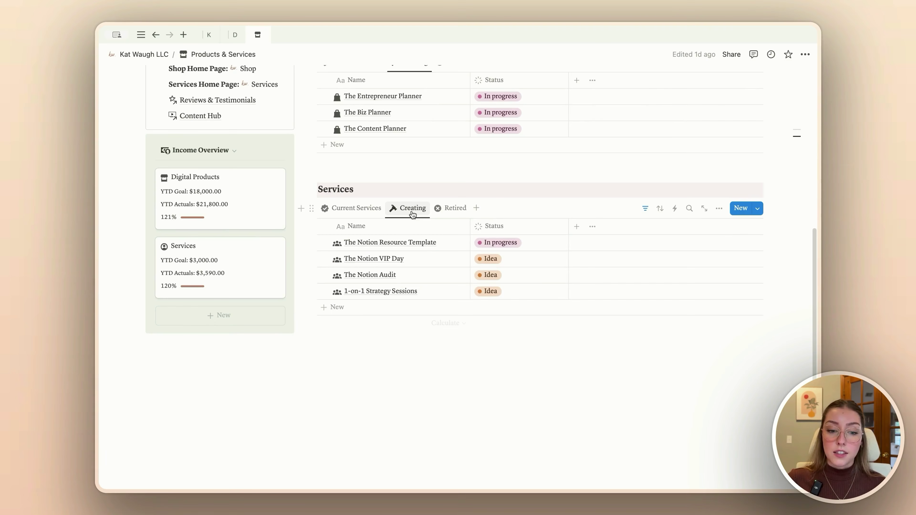
click(449, 210)
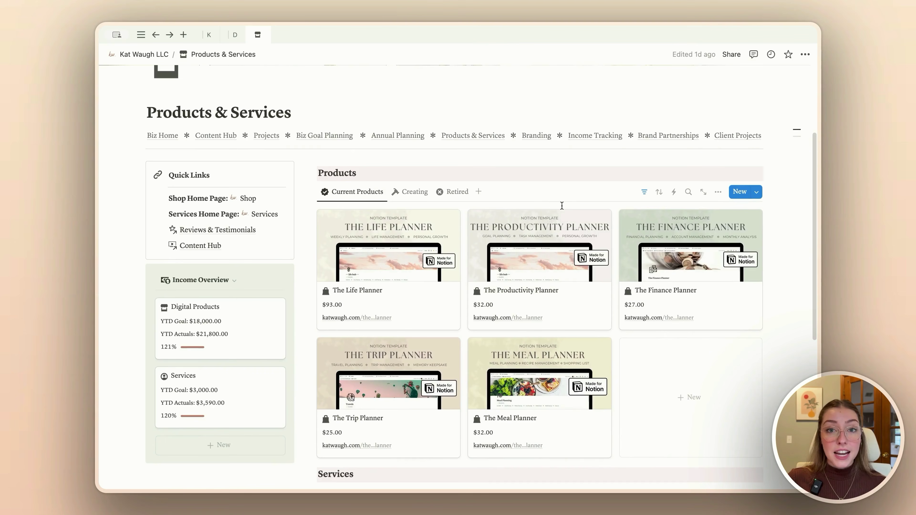
Open The Productivity Planner, review its properties, marketing, client objections, reviews and FAQ's sections, and return to Products & Services.
click(530, 279)
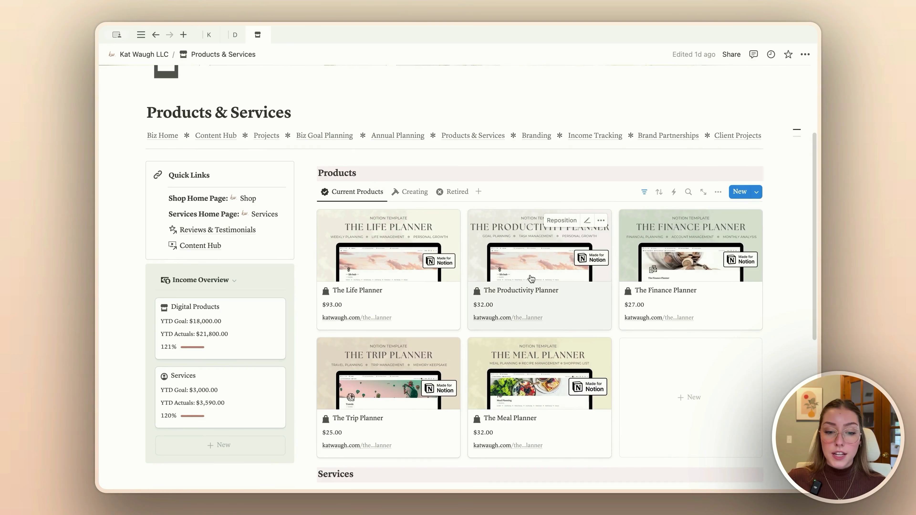
scroll(383, 328, down, 3)
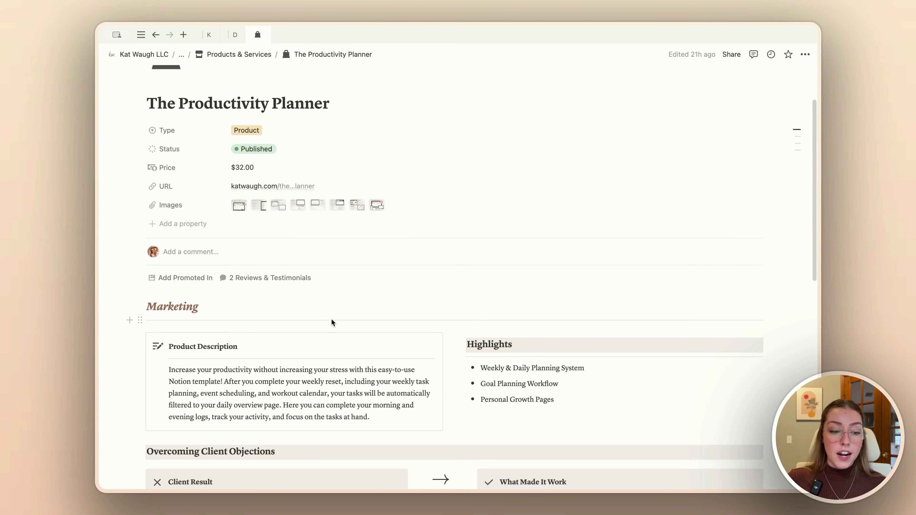
scroll(331, 319, down, 5)
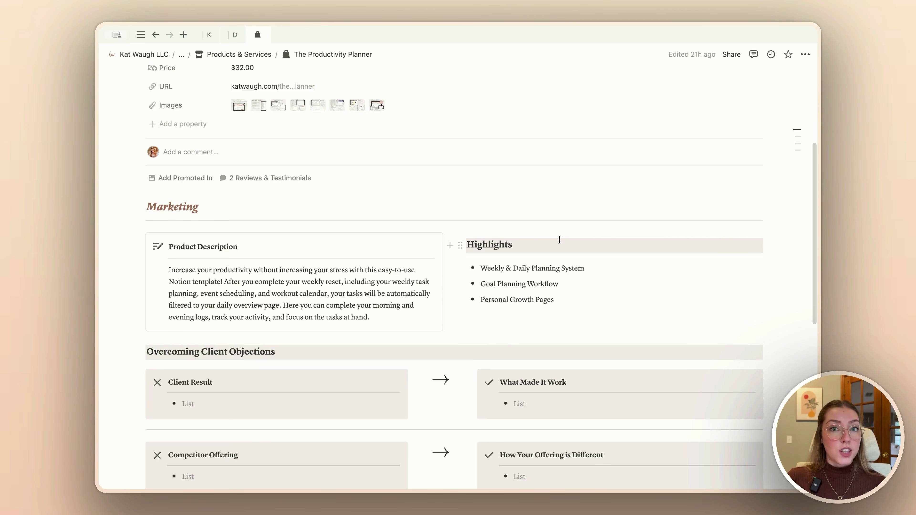
scroll(559, 240, down, 6)
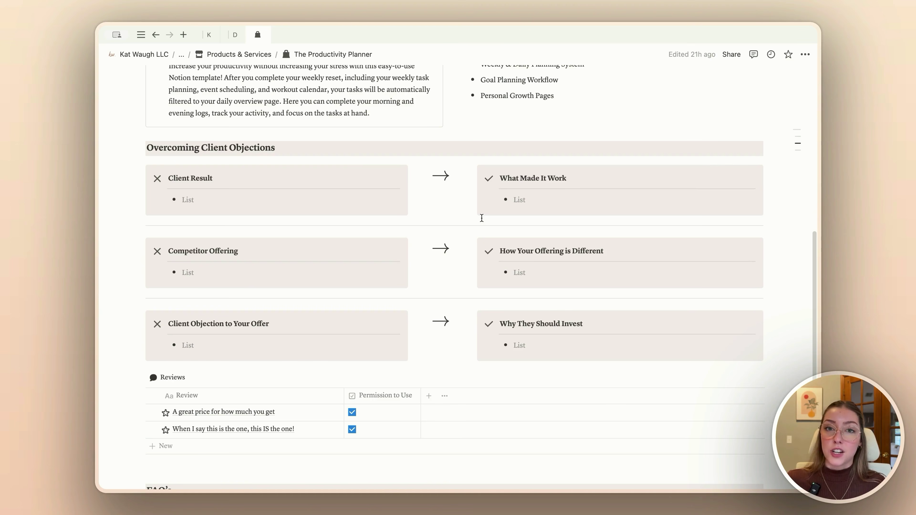
scroll(481, 218, down, 4)
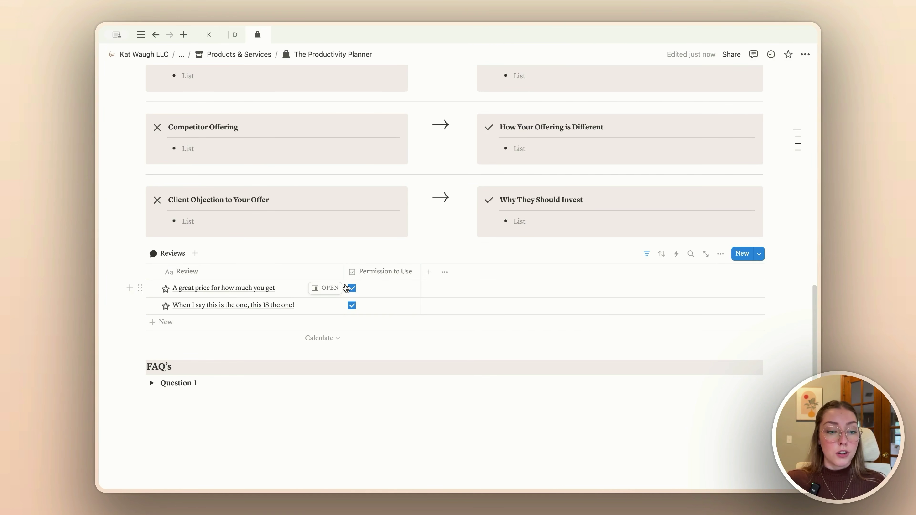
scroll(235, 379, down, 2)
click(221, 319)
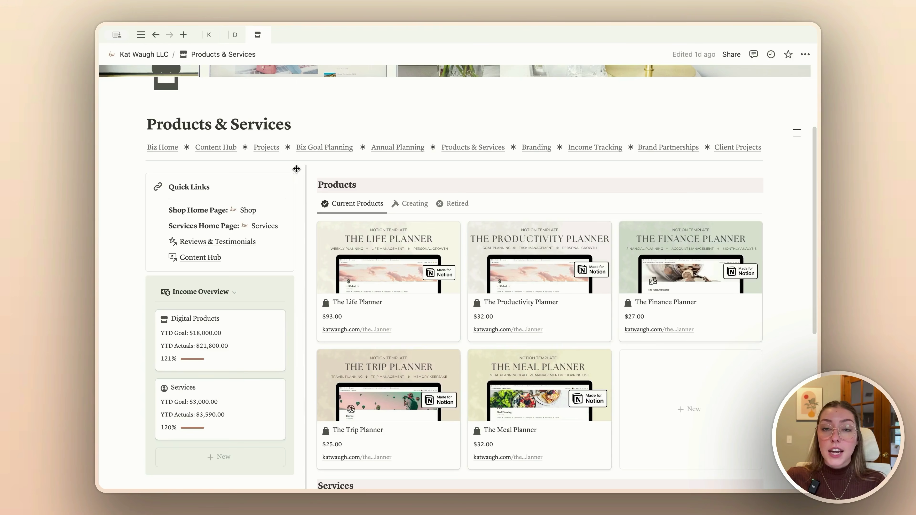
Examine the Quick Links, Income Overview and page navigation links on the Products & Services page.
scroll(296, 172, up, 1)
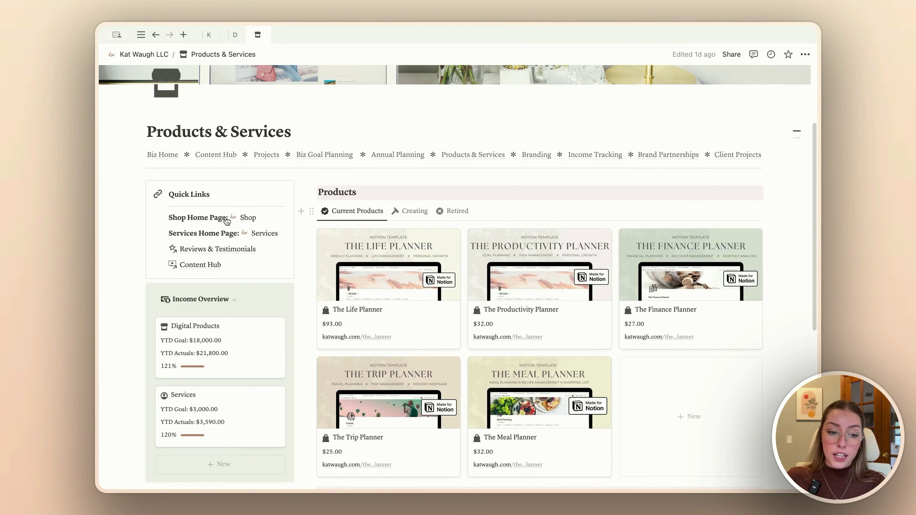
mouse_move(236, 223)
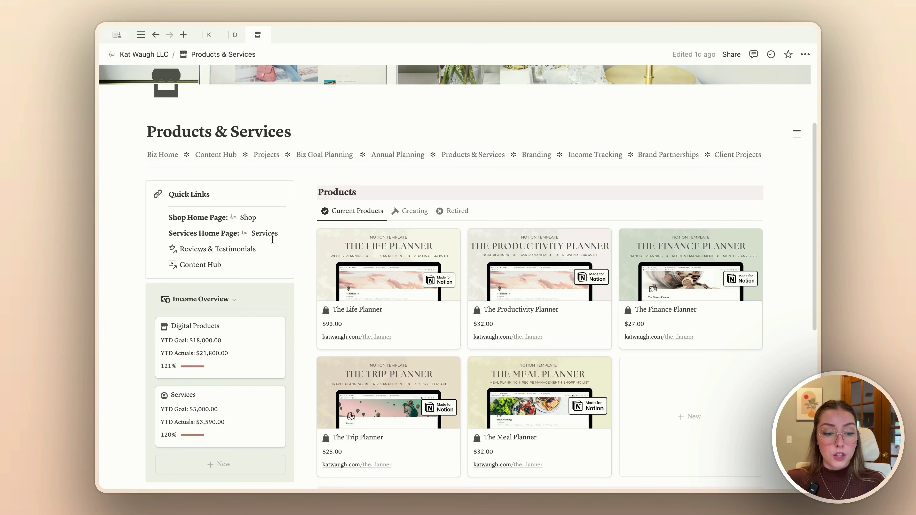
scroll(272, 240, down, 4)
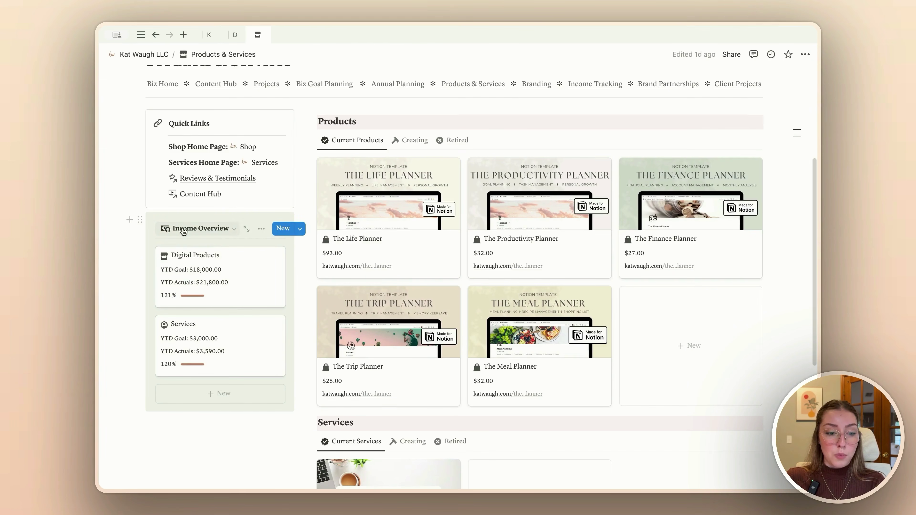
scroll(183, 231, up, 4)
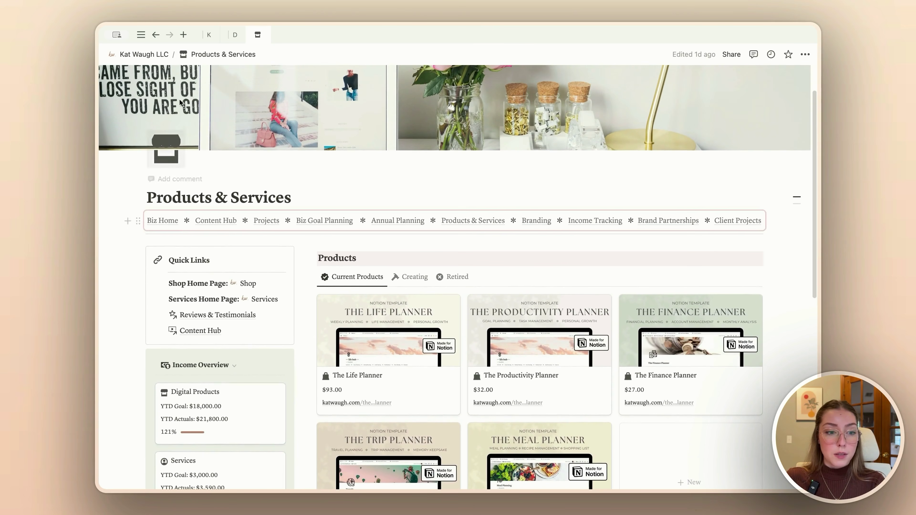
Return to the business home page, open Brand Partnerships under Sales and look across the Partnership Status board to the Complete column.
click(144, 54)
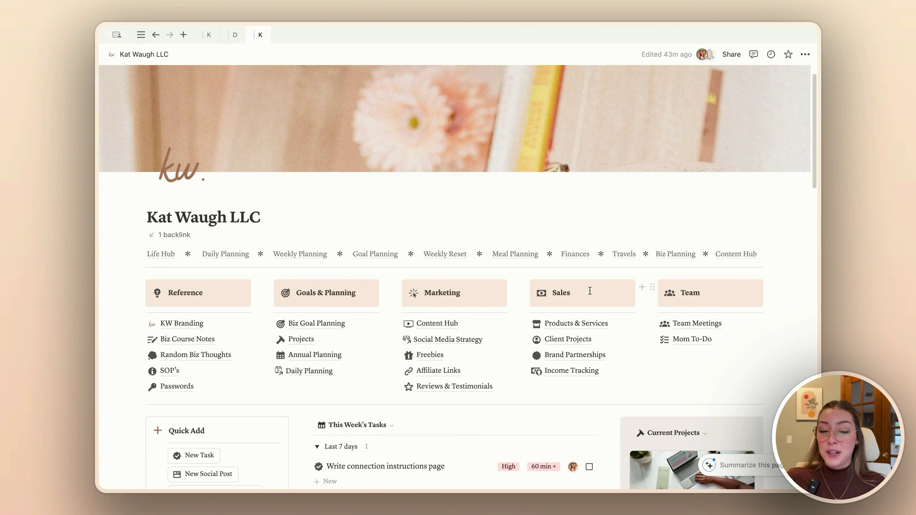
scroll(590, 291, down, 2)
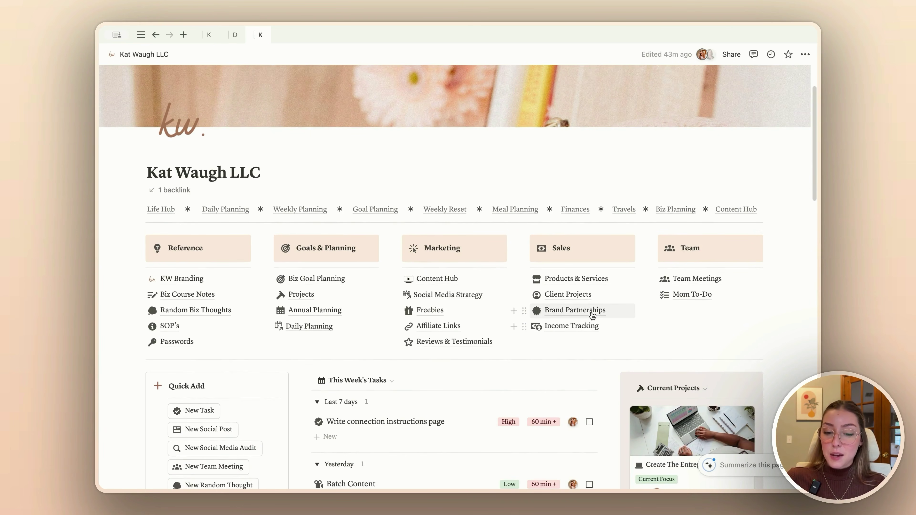
mouse_move(570, 316)
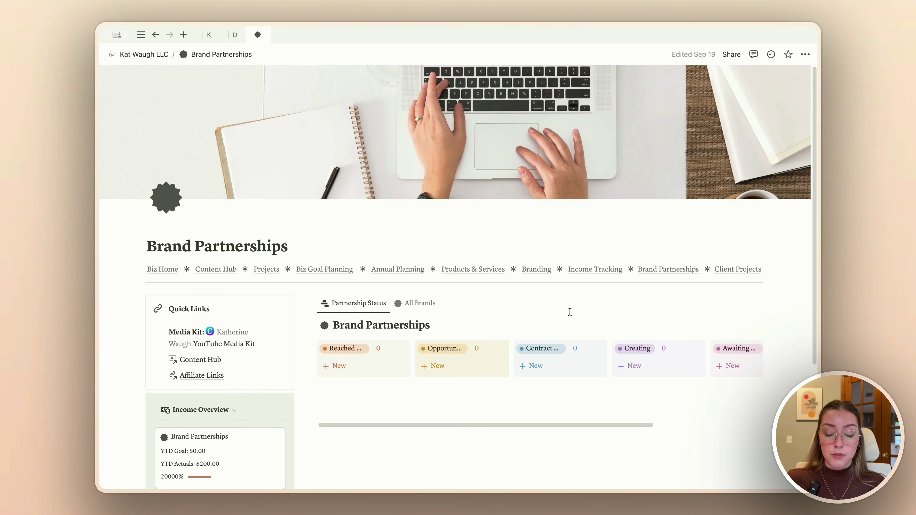
scroll(569, 311, down, 3)
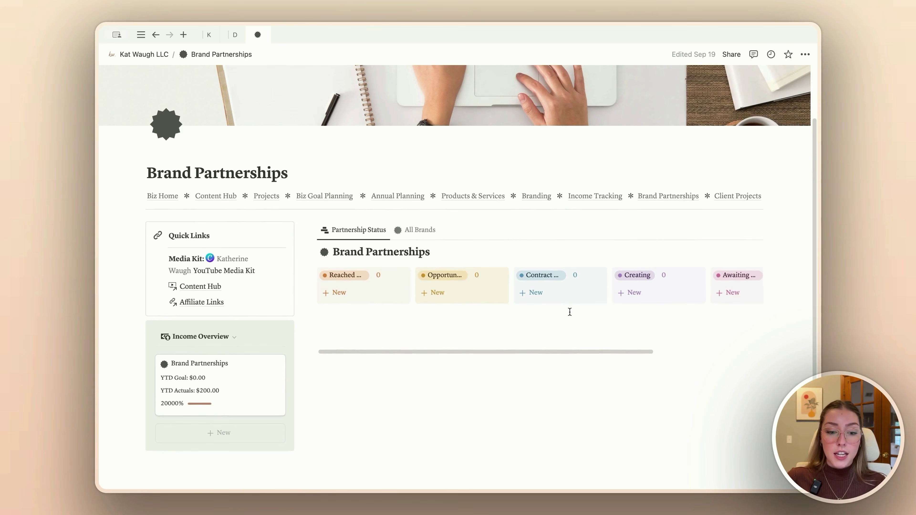
scroll(627, 303, right, 5)
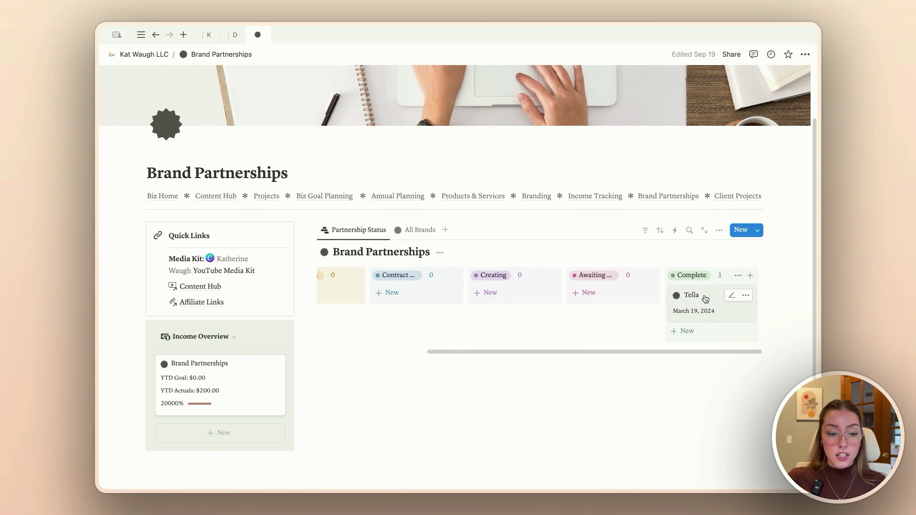
Open the Tella partnership, review its properties, campaign overview, messaging guidelines, deliverables, tasks and additional info, and return to the start of the Partnership Status board.
click(691, 295)
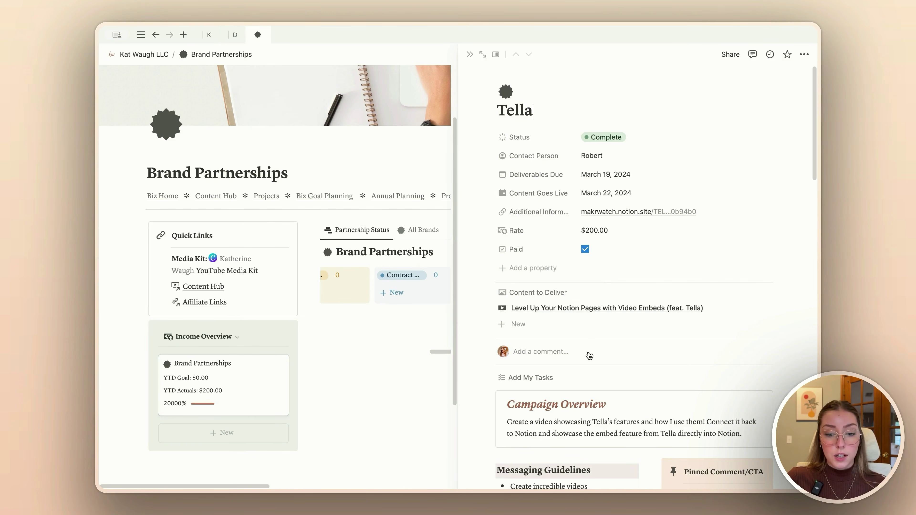
scroll(589, 356, down, 6)
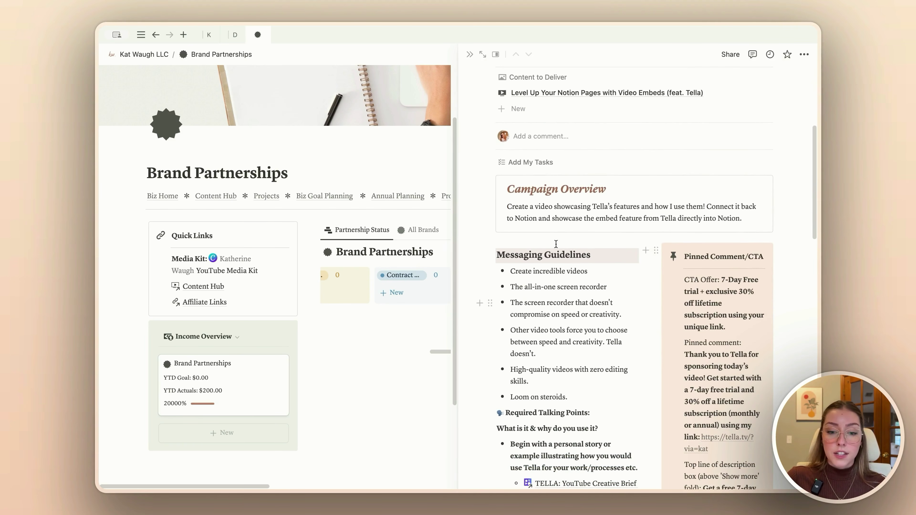
scroll(577, 224, down, 3)
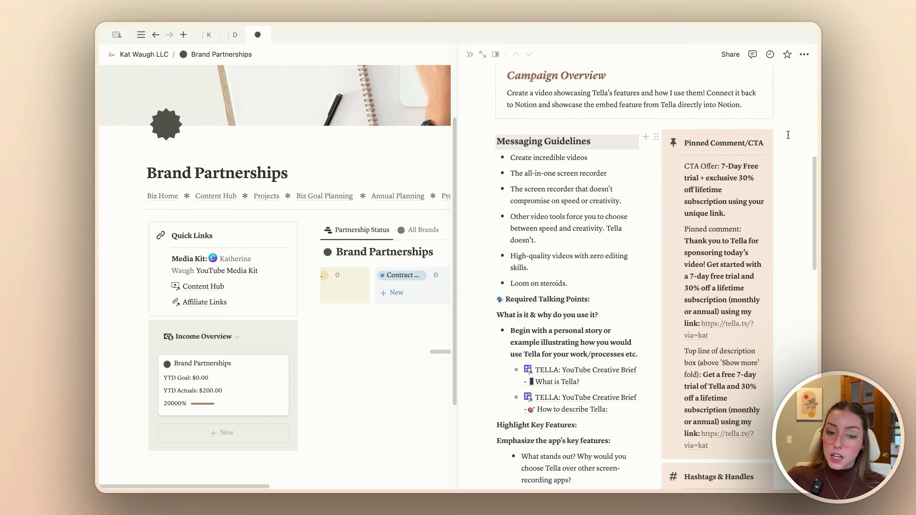
scroll(612, 313, down, 2)
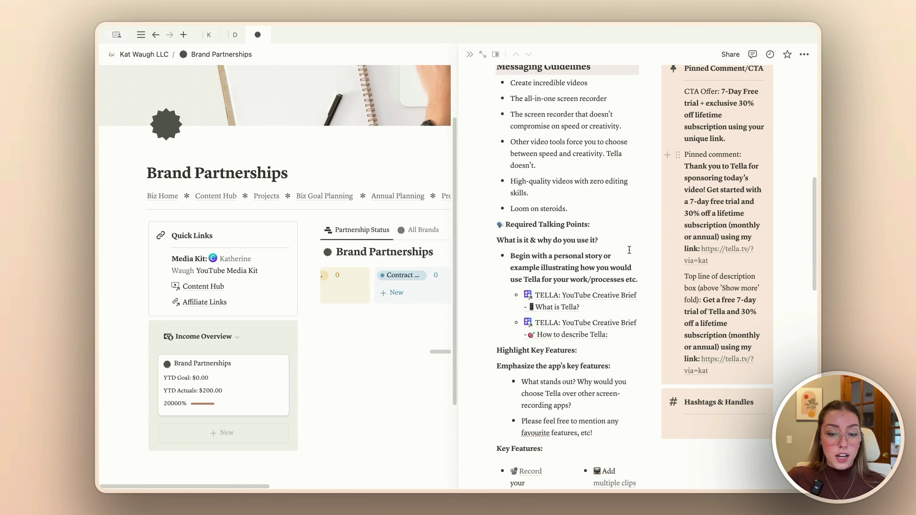
scroll(630, 250, down, 12)
scroll(629, 249, down, 1)
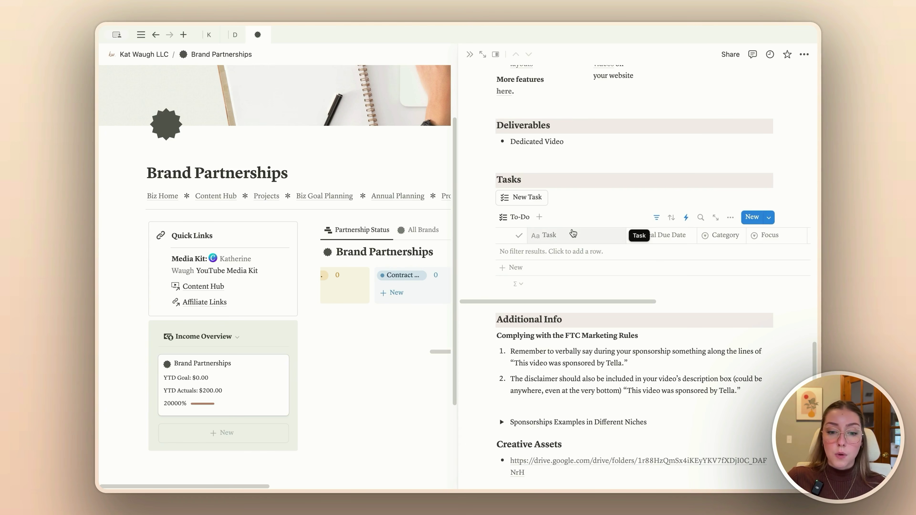
scroll(539, 354, down, 3)
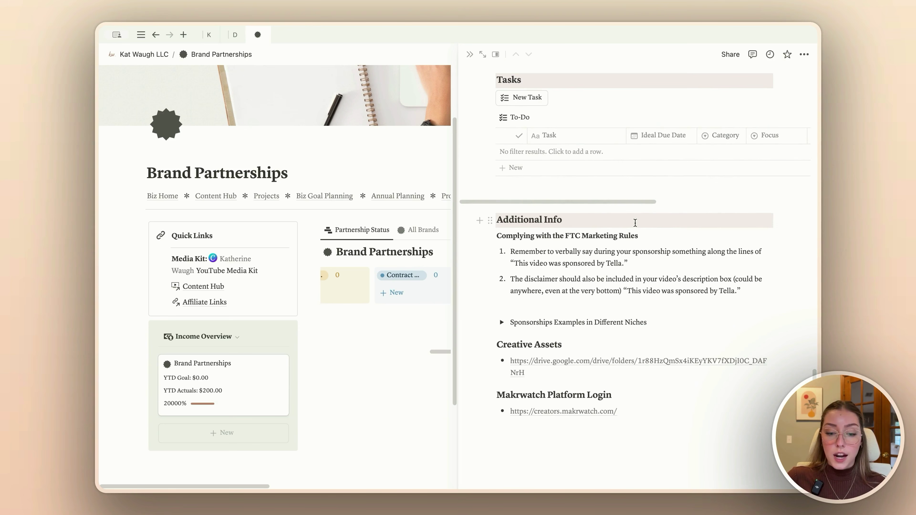
scroll(634, 222, up, 10)
scroll(635, 222, up, 15)
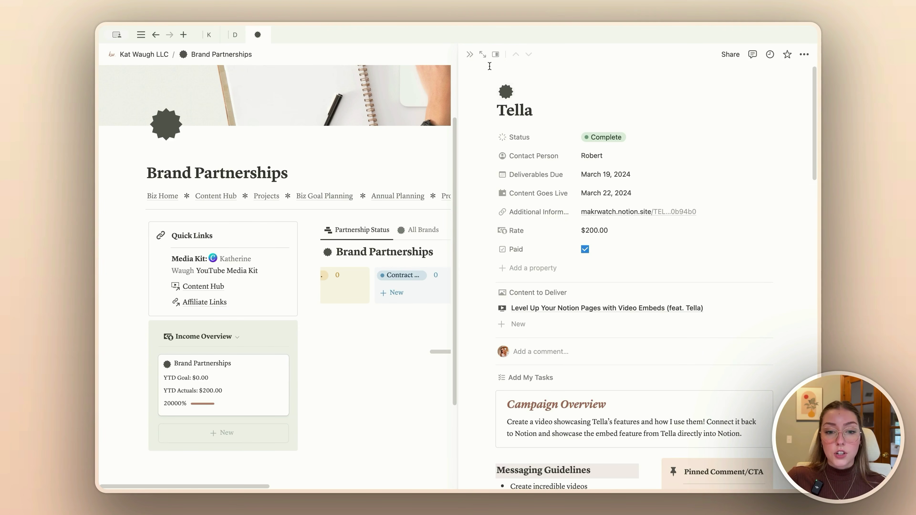
click(468, 54)
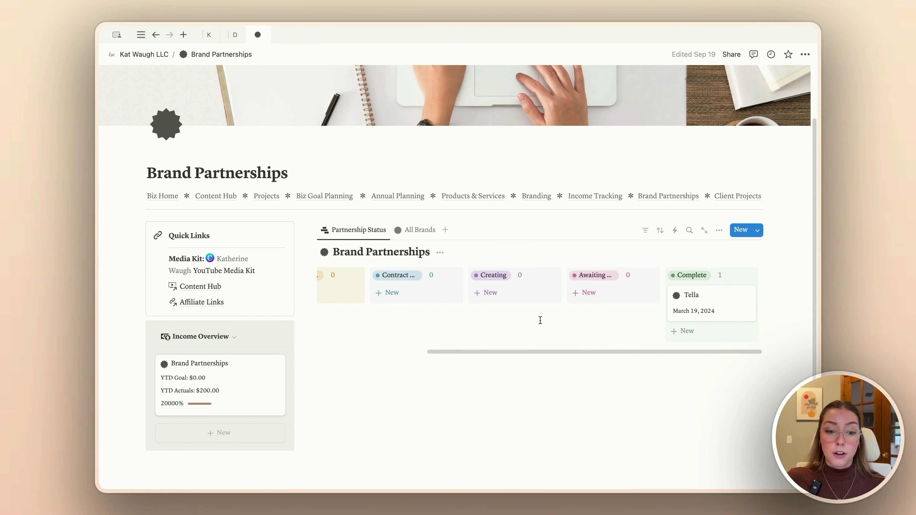
scroll(540, 320, left, 5)
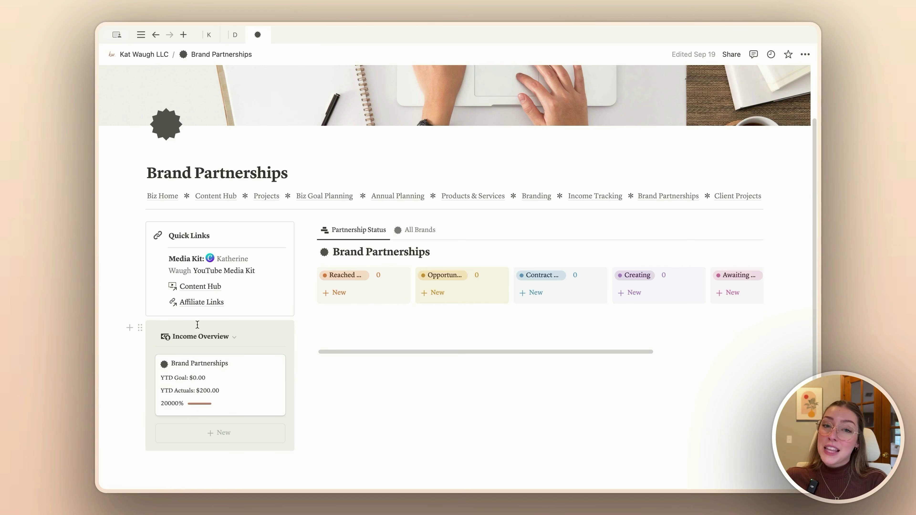
Go back to the business home page, open Income Tracking under Sales and view the This Month income overview.
click(144, 54)
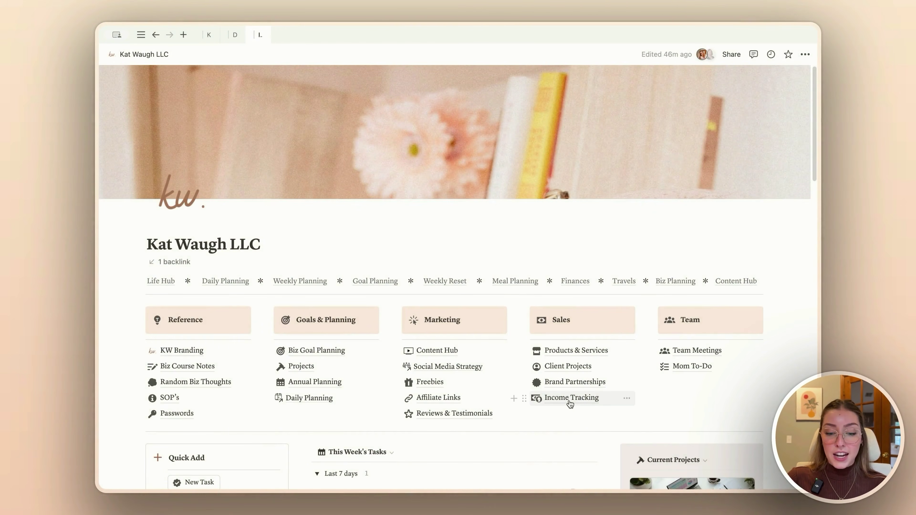
click(570, 401)
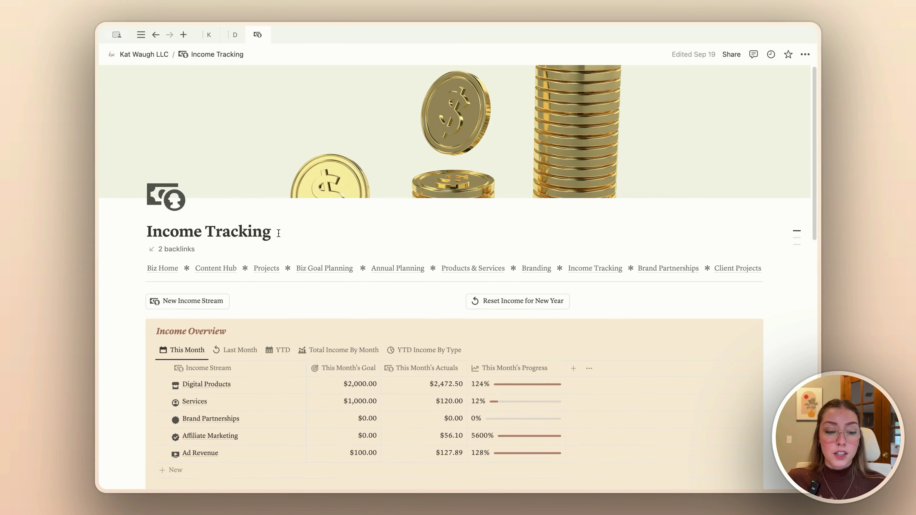
scroll(278, 232, down, 3)
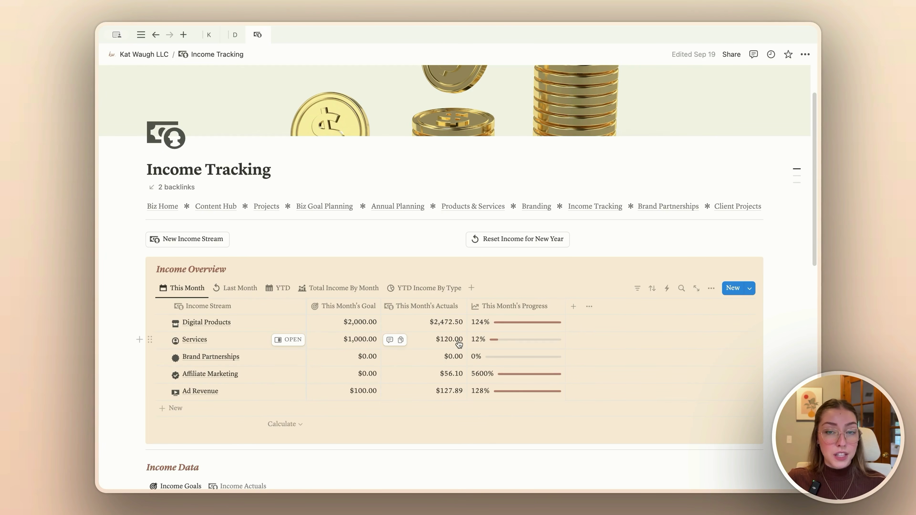
Look through the Income Overview's Last Month, YTD, Total Income By Month and YTD Income By Type views.
click(235, 288)
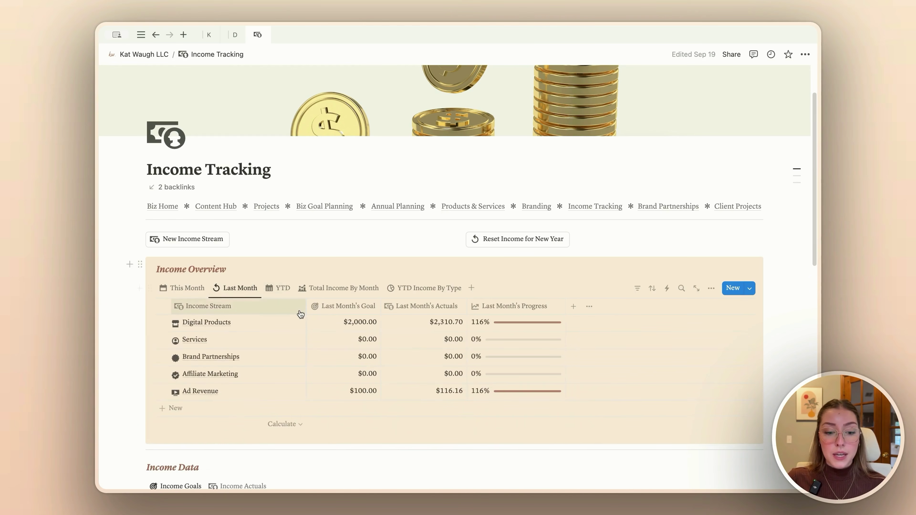
scroll(300, 314, down, 1)
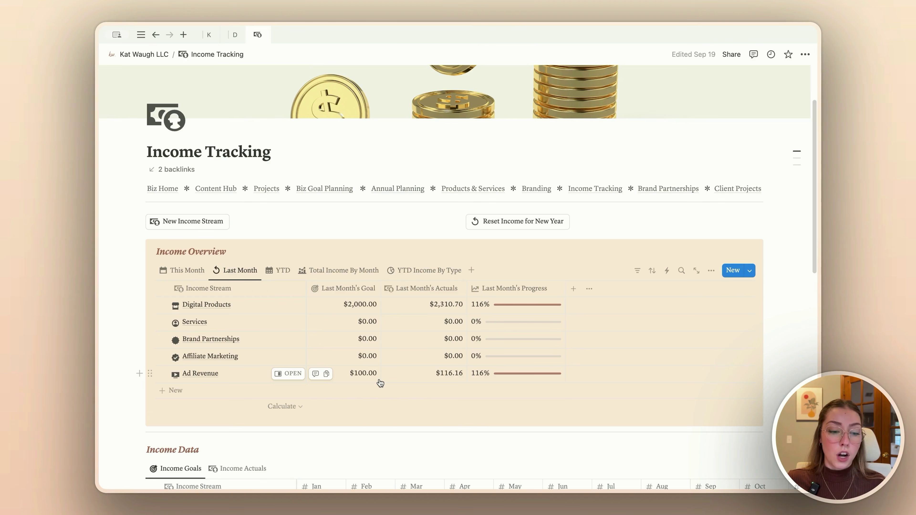
click(287, 272)
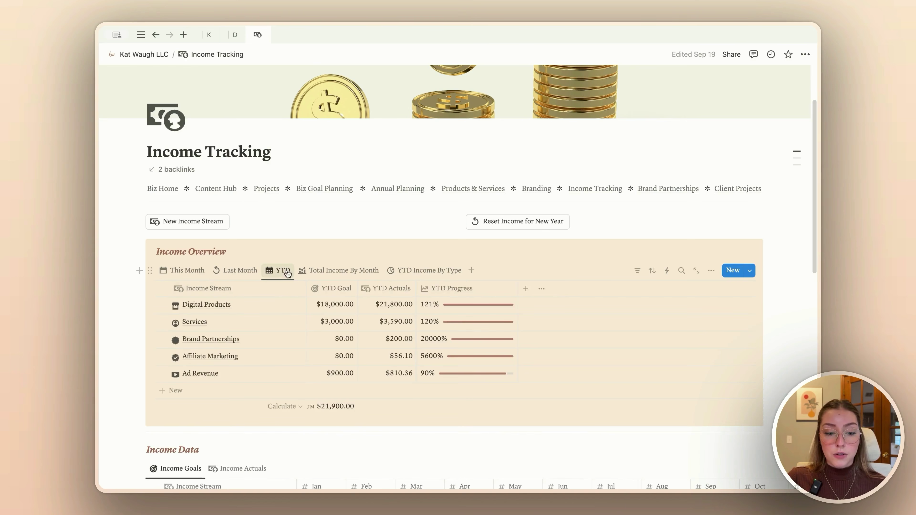
click(357, 270)
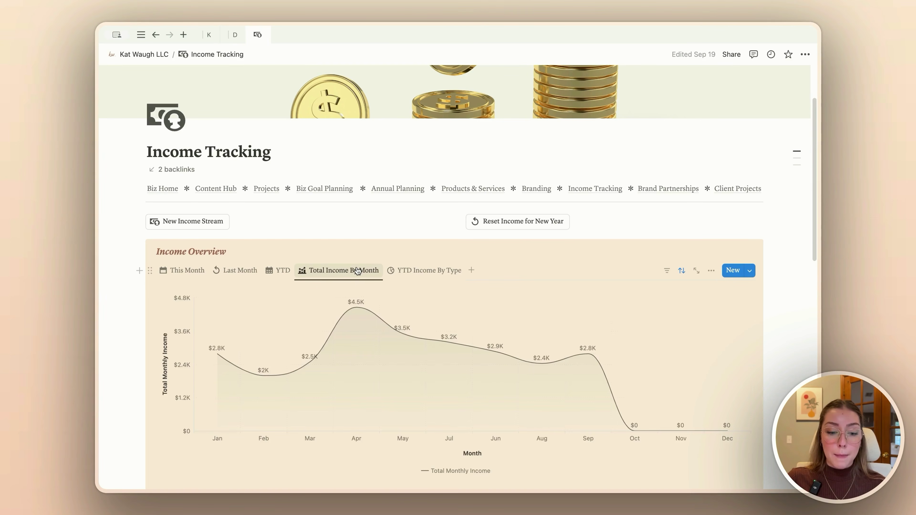
scroll(357, 270, down, 1)
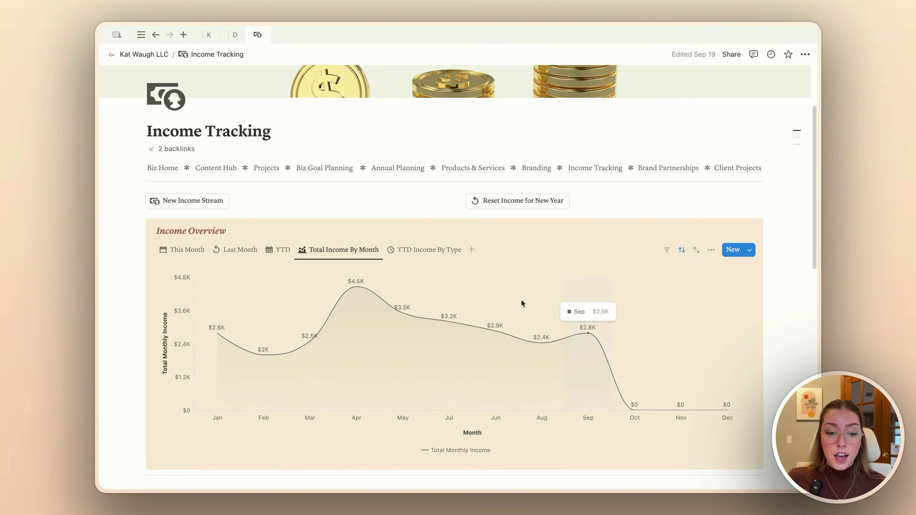
click(431, 251)
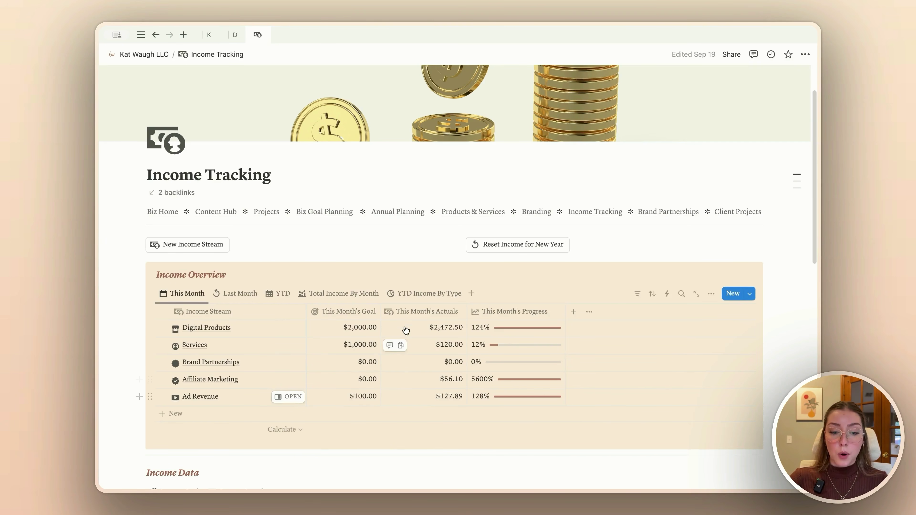
Examine the monthly Income Goals table under Income Data alongside the Income Overview, and return to the business home page.
scroll(405, 327, down, 2)
scroll(405, 326, down, 5)
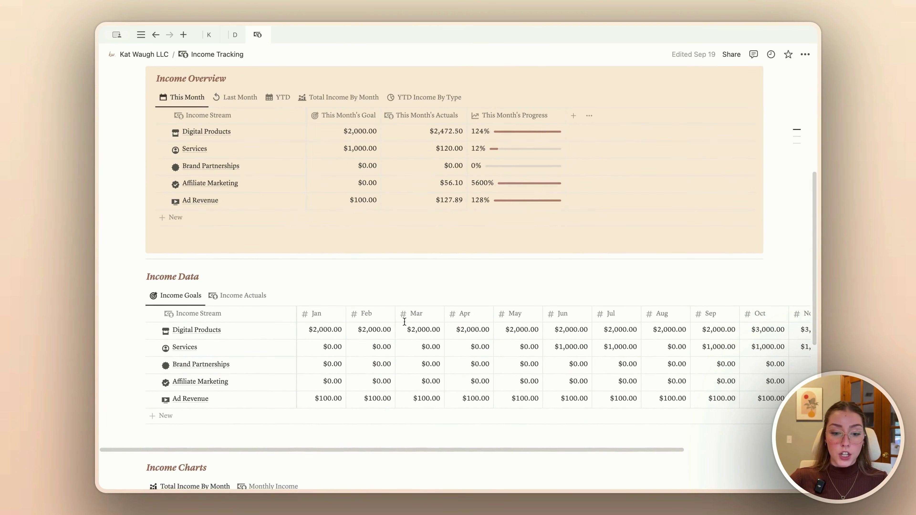
scroll(463, 366, right, 3)
scroll(463, 367, left, 4)
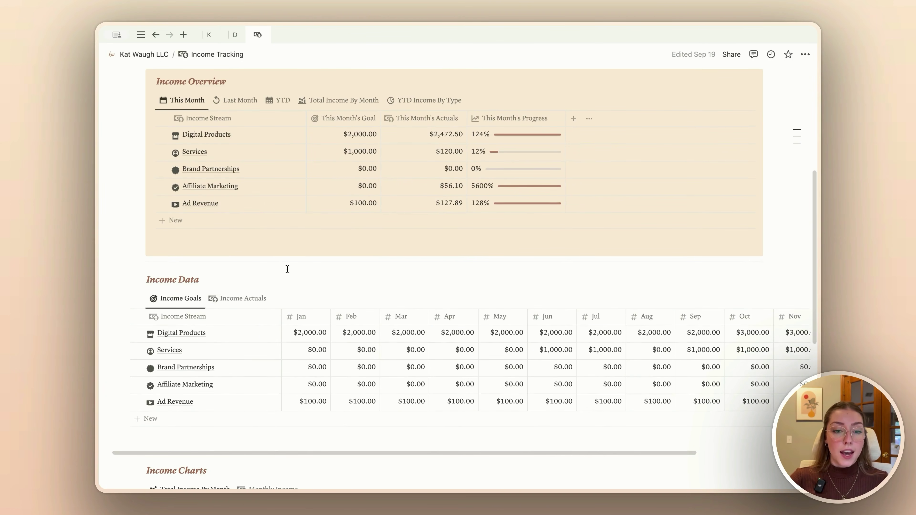
scroll(286, 267, up, 2)
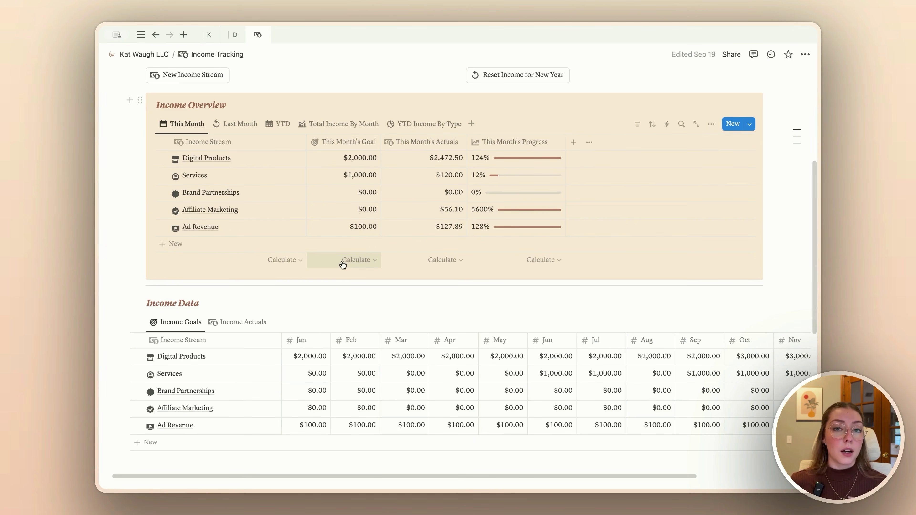
scroll(343, 264, up, 3)
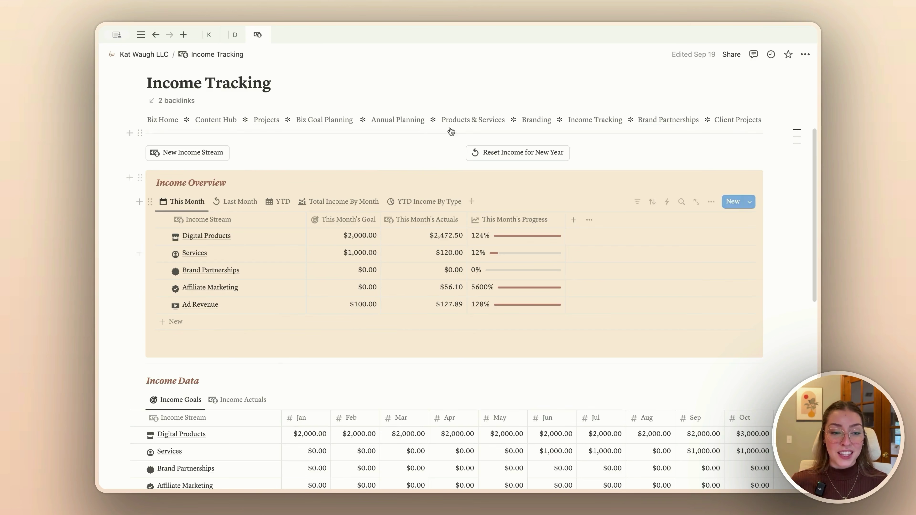
scroll(292, 164, up, 5)
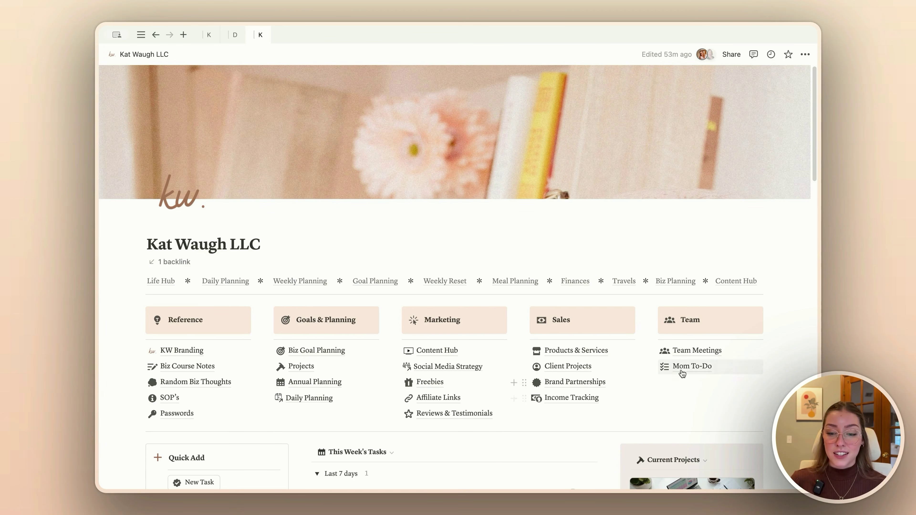
Open Mom To-Do under Team and look through its To-Do Board, Tasks This Week and In the Pipeline views.
click(689, 369)
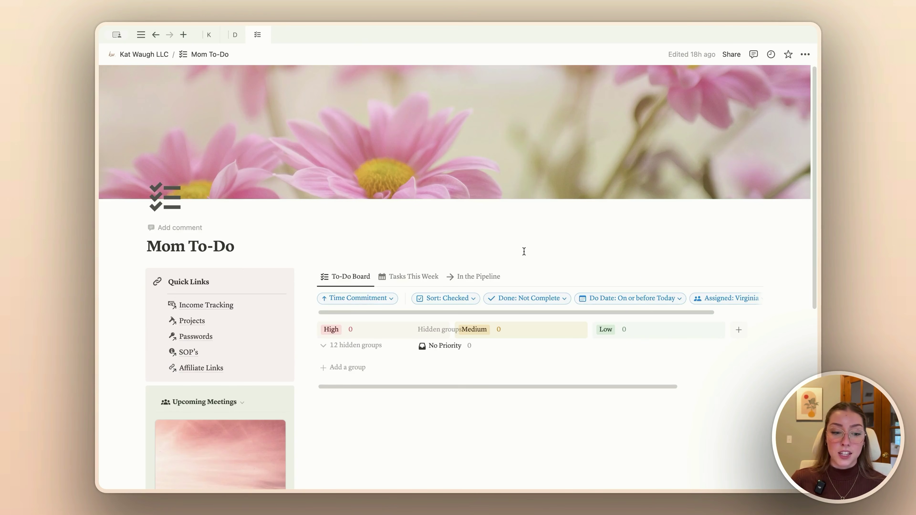
scroll(525, 252, down, 3)
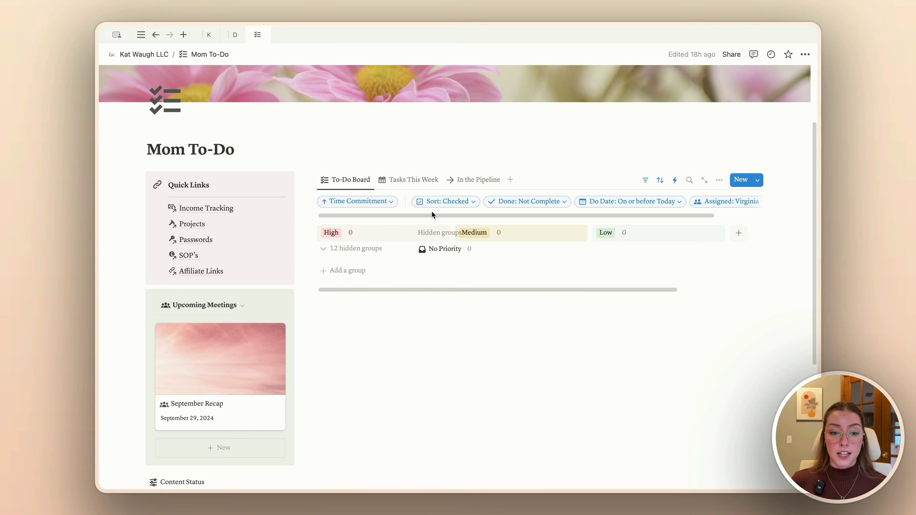
scroll(408, 208, up, 1)
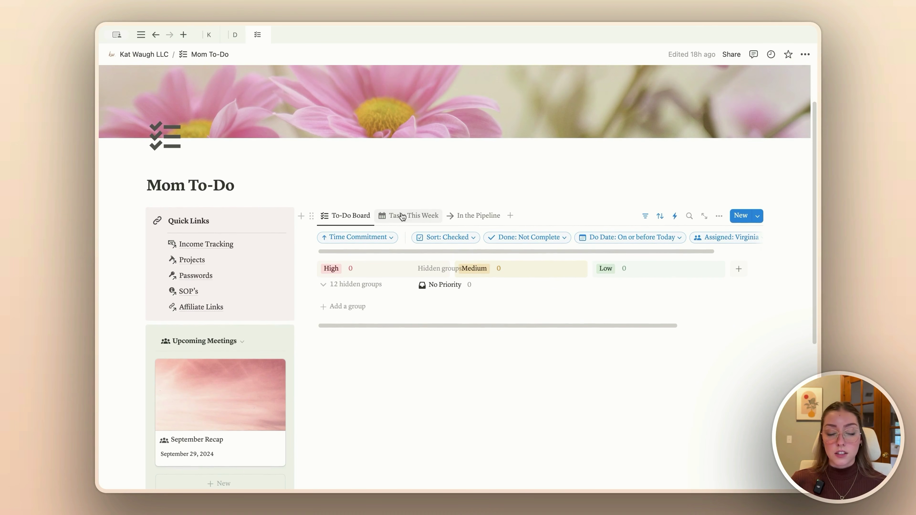
click(414, 217)
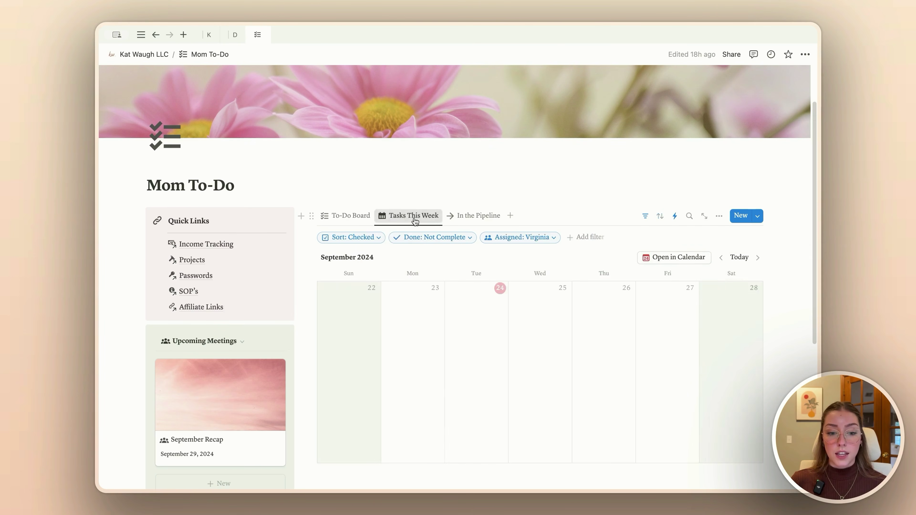
click(476, 216)
click(350, 217)
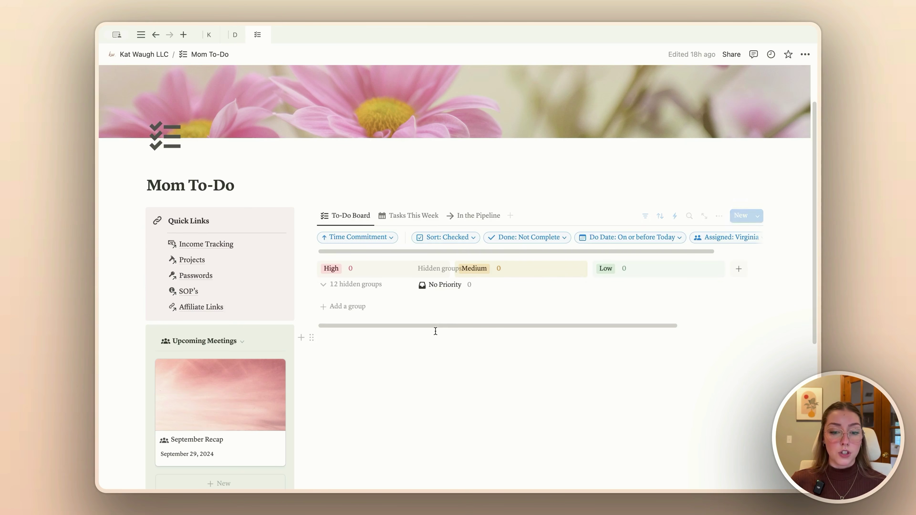
Look over the Upcoming Meetings and Content Status sections of the Mom To-Do page.
scroll(528, 335, down, 4)
scroll(527, 334, down, 2)
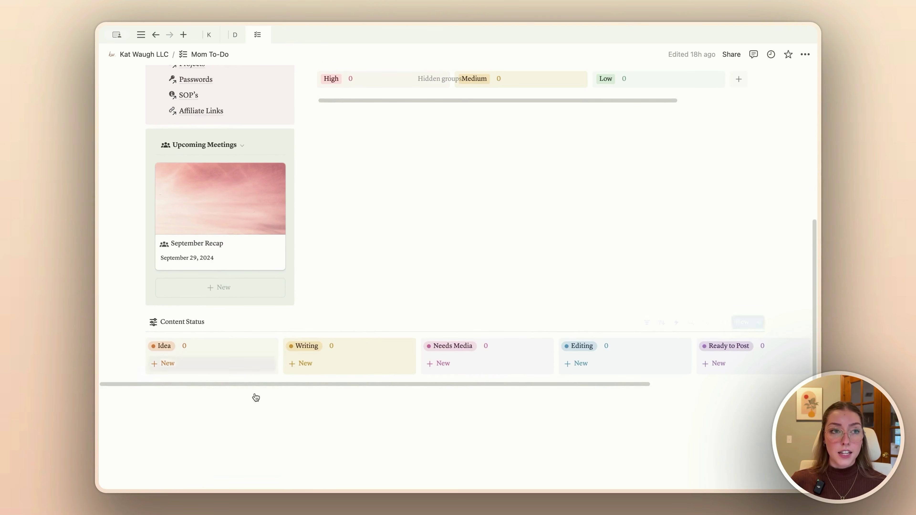
scroll(427, 263, up, 1)
scroll(428, 265, up, 6)
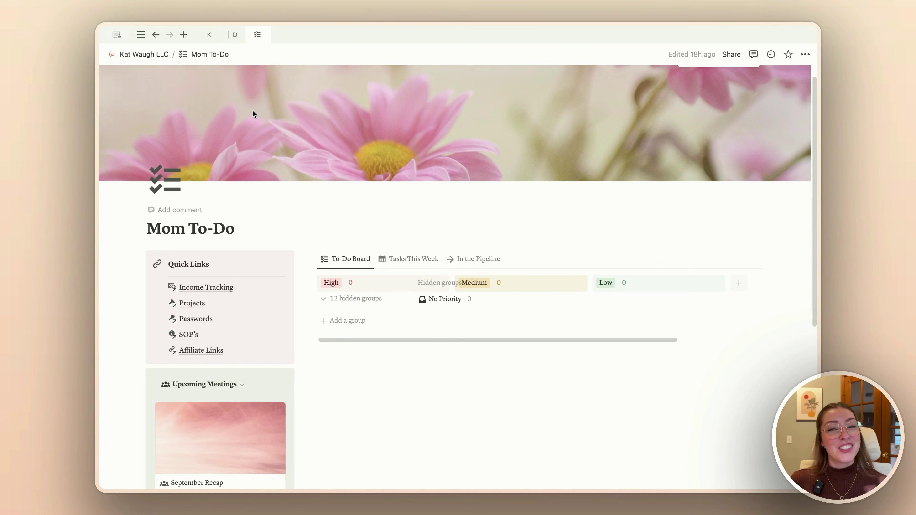
Return to the business home page and open the September Recap meeting from Upcoming Meetings as a full page.
click(154, 57)
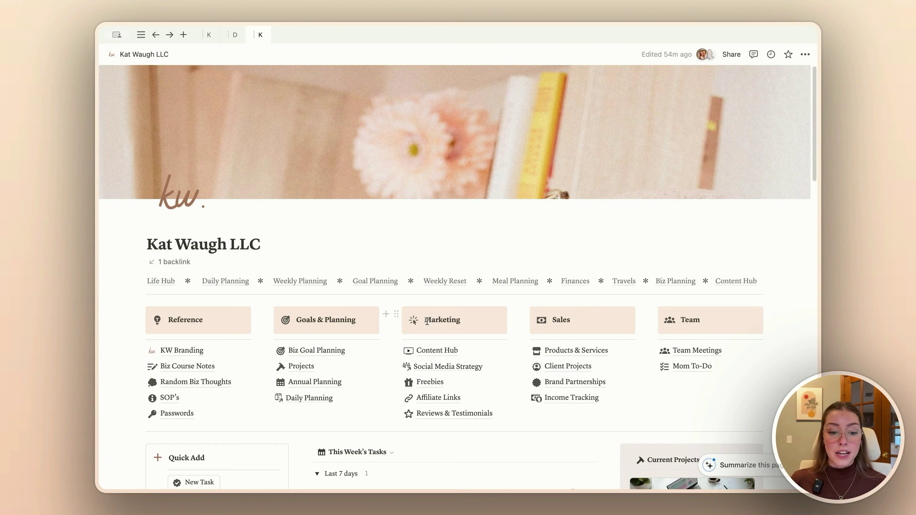
scroll(428, 325, down, 6)
scroll(428, 325, down, 4)
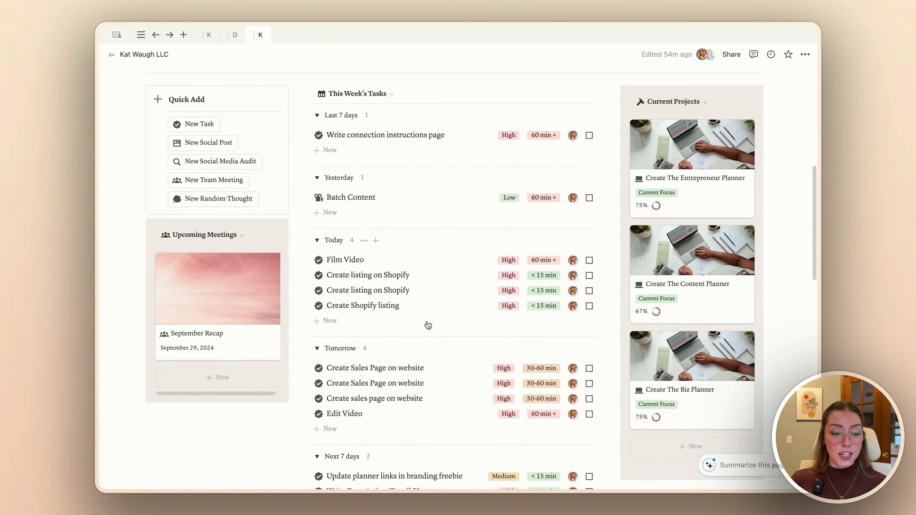
click(191, 298)
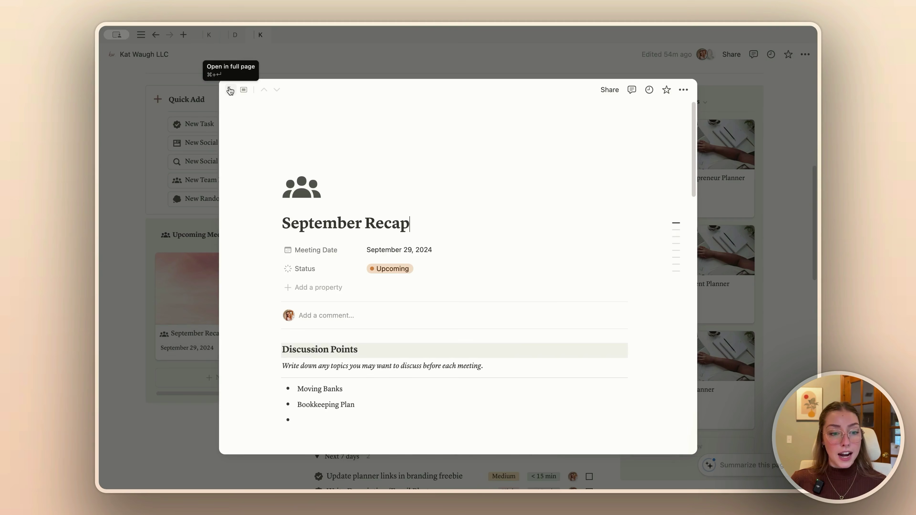
click(229, 90)
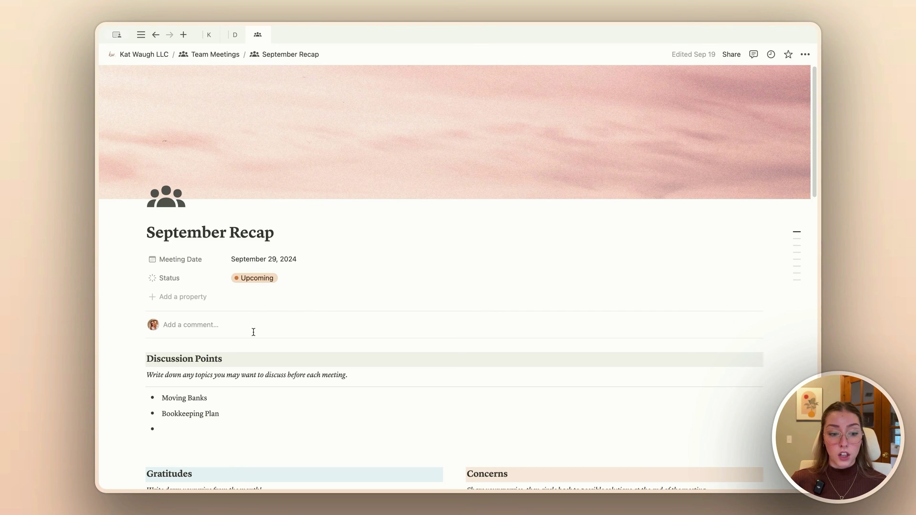
Look over the meeting's Discussion Points, Gratitudes and Concerns sections, and show Current Projects under Current Goals & Projects.
scroll(253, 332, down, 3)
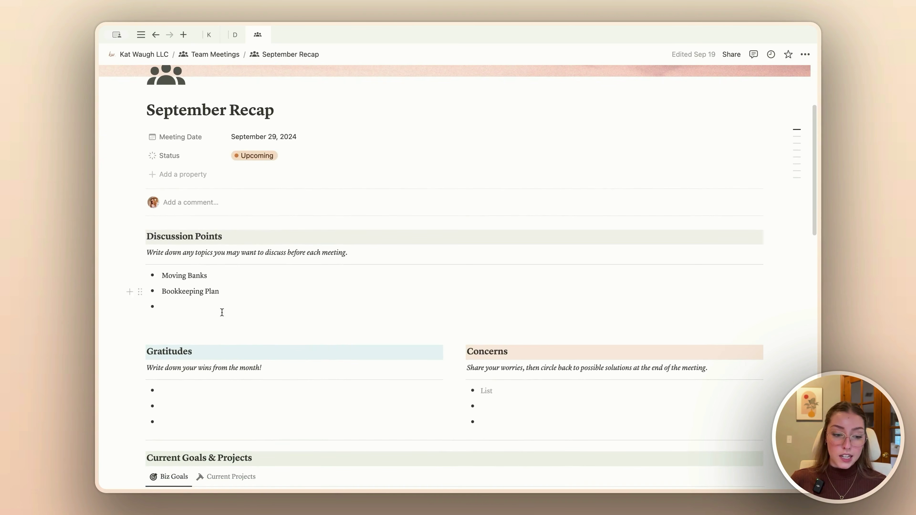
scroll(289, 227, down, 3)
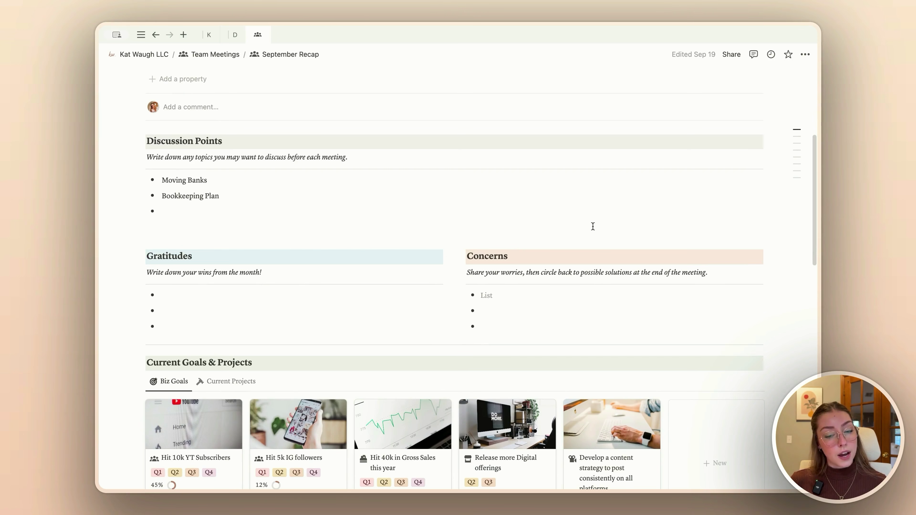
scroll(383, 274, down, 4)
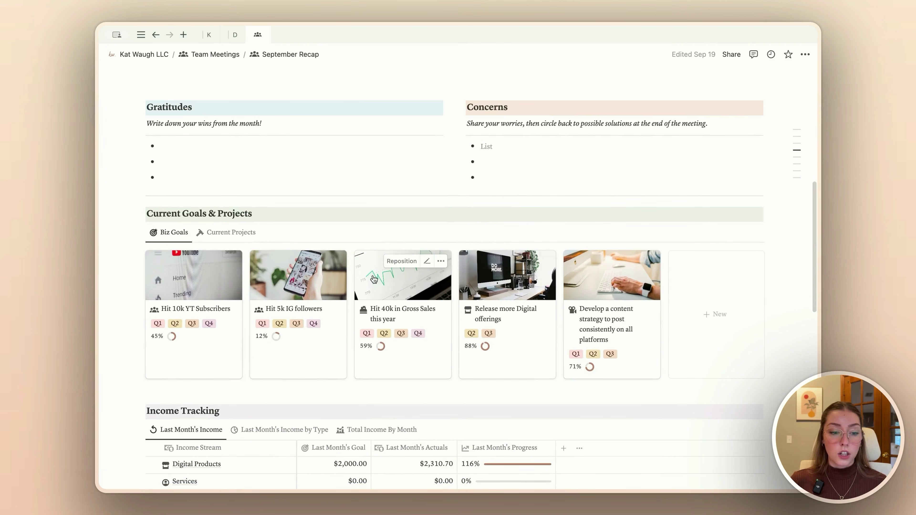
click(210, 235)
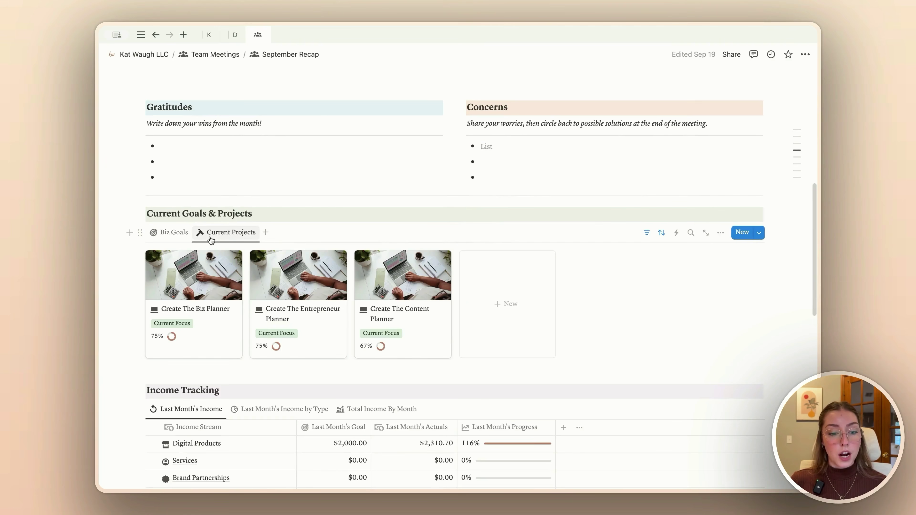
View Last Month's Income, Last Month's Income by Type and Total Income By Month in the meeting's Income Tracking section.
scroll(211, 240, down, 5)
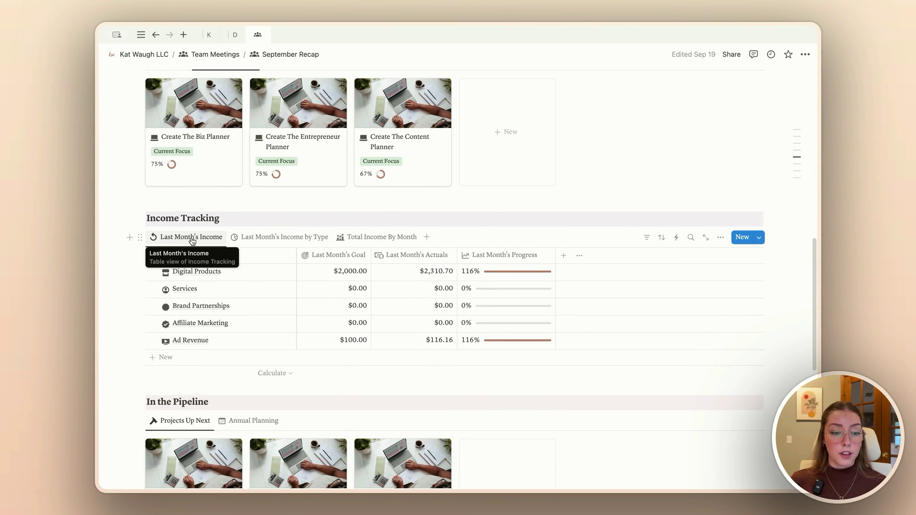
click(279, 237)
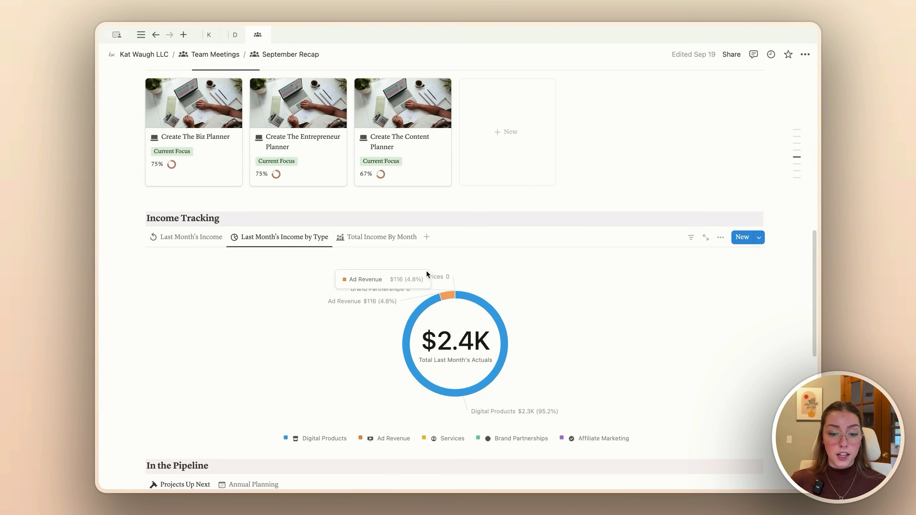
click(381, 238)
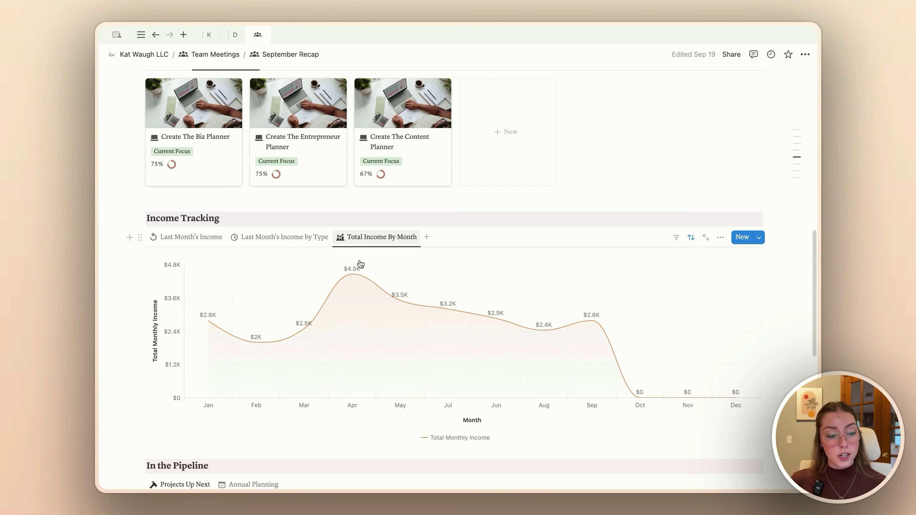
Show the Annual Planning calendar under In the Pipeline, and read the Reflect Over the Month and Action Items sections.
scroll(524, 231, down, 5)
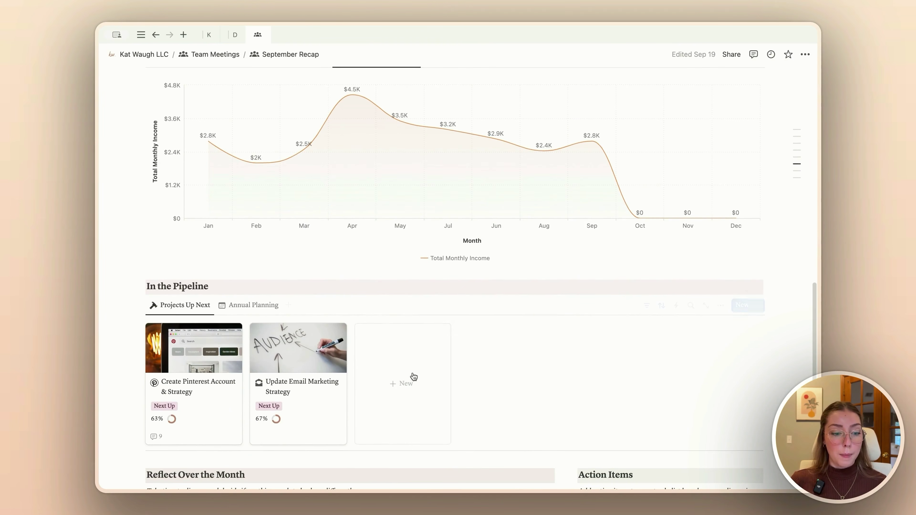
click(277, 306)
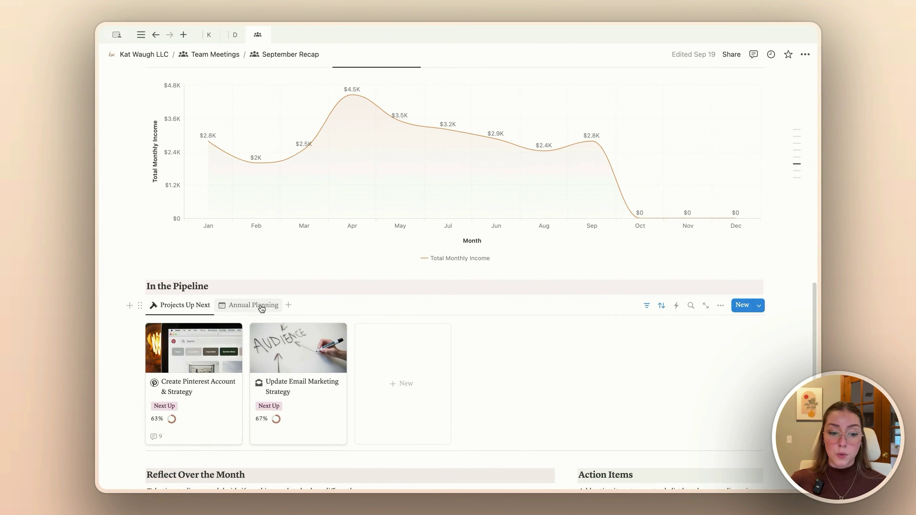
scroll(261, 309, down, 4)
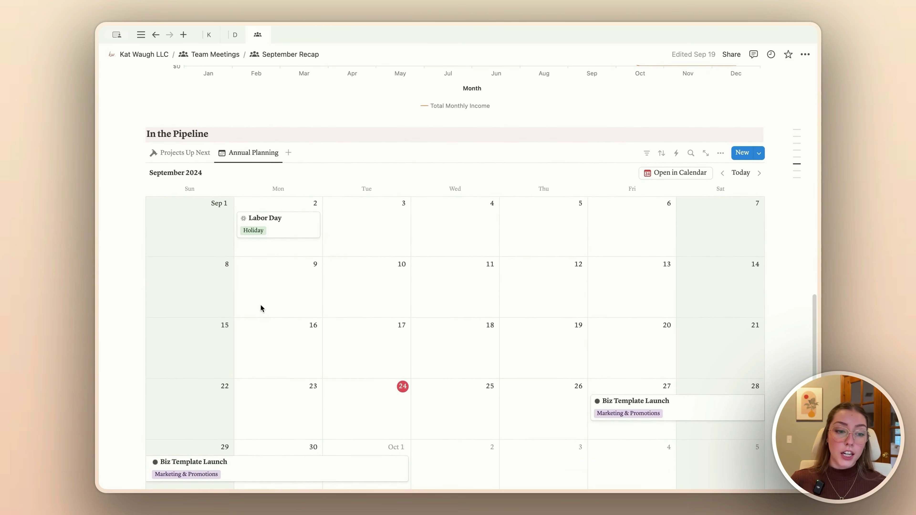
scroll(261, 307, down, 4)
scroll(261, 305, down, 3)
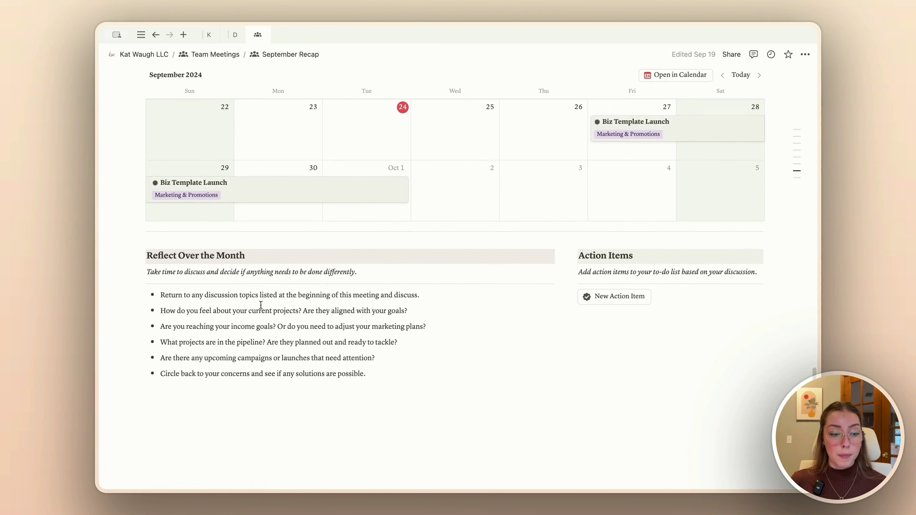